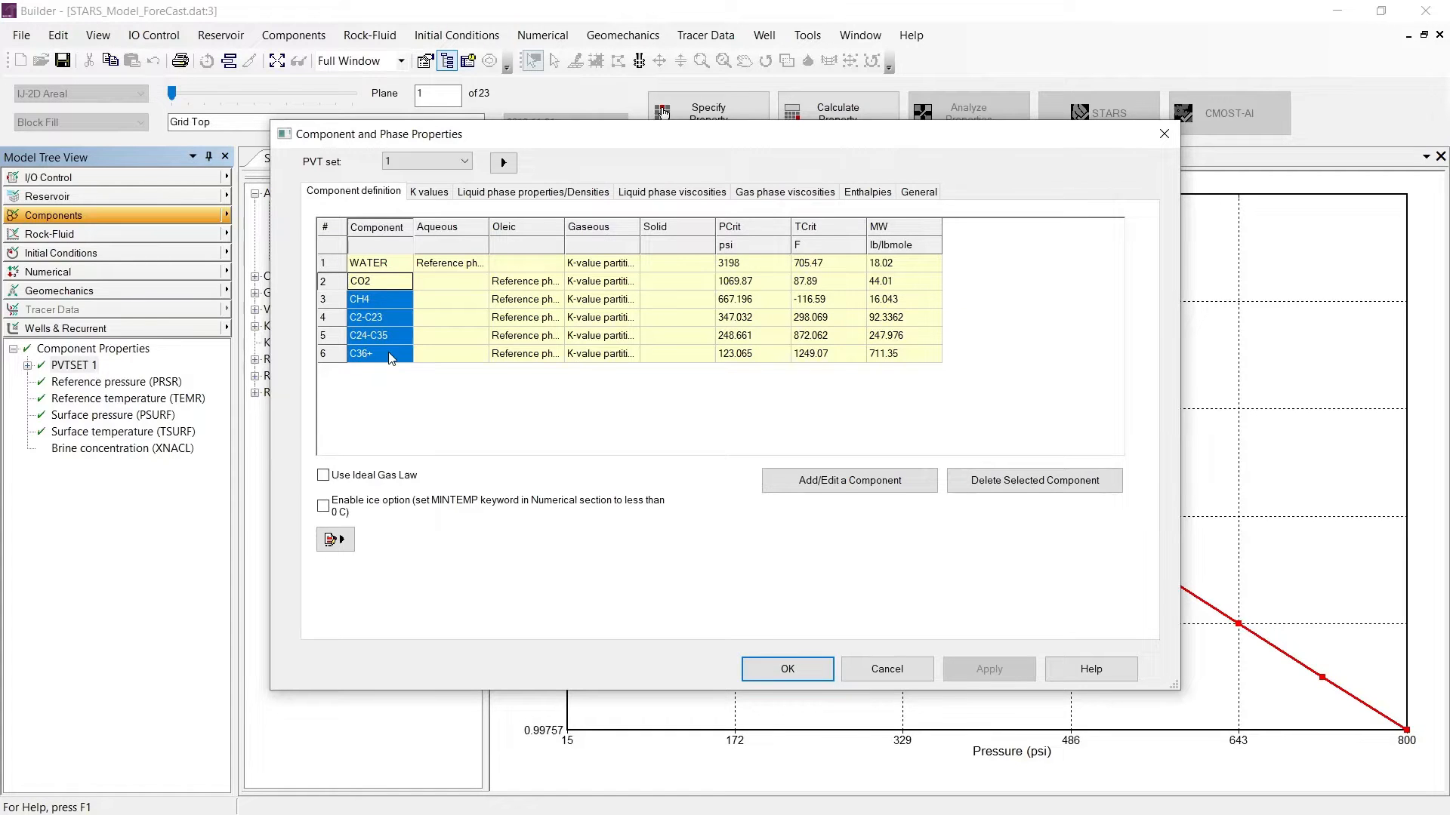
Step: Close the component properties, start the Process Wizard for alkali, surfactant, foam, and/or polymer injection, and choose the Polymer flood (add 1 components) model
left_click(804, 675)
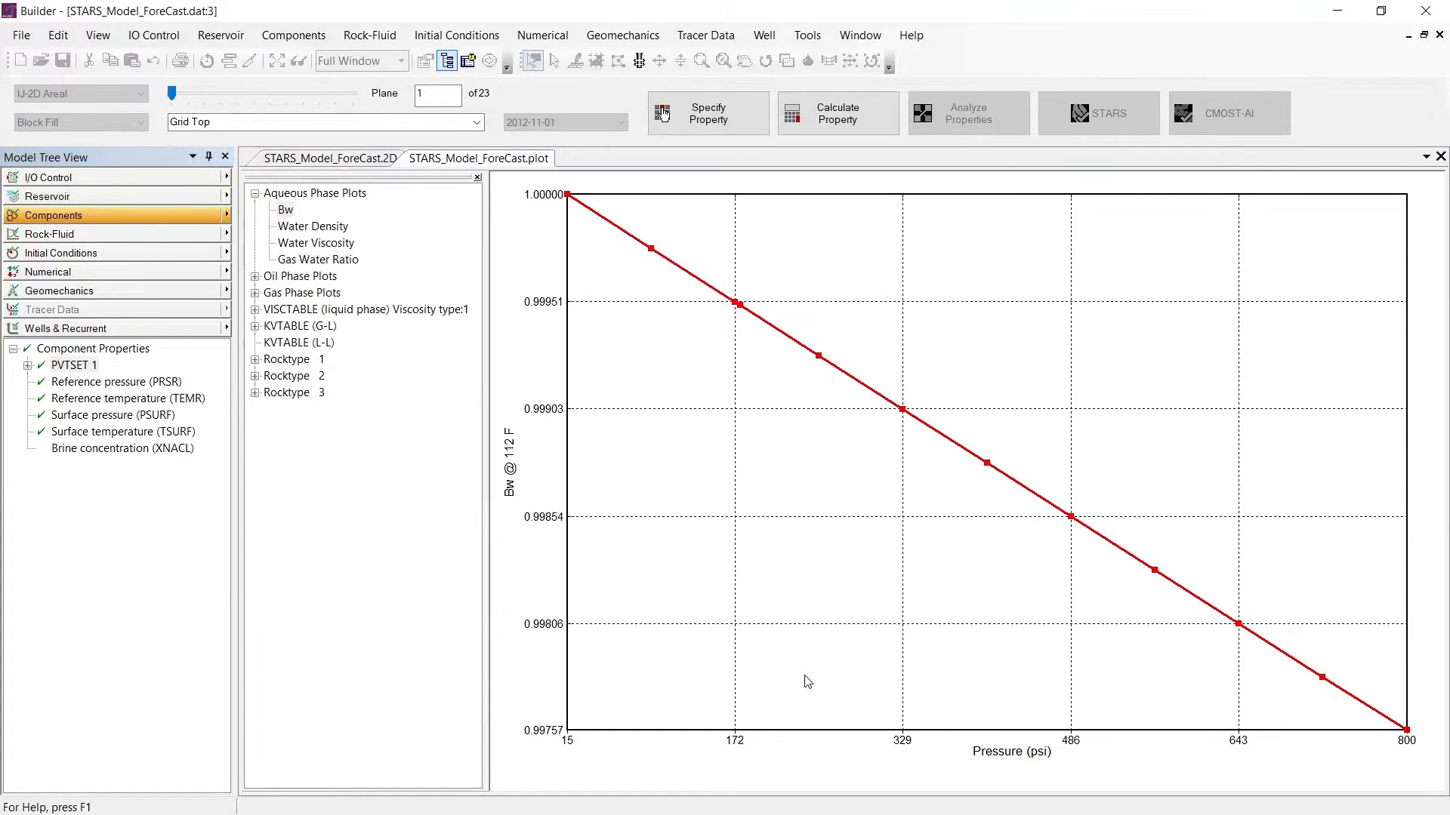
left_click(227, 216)
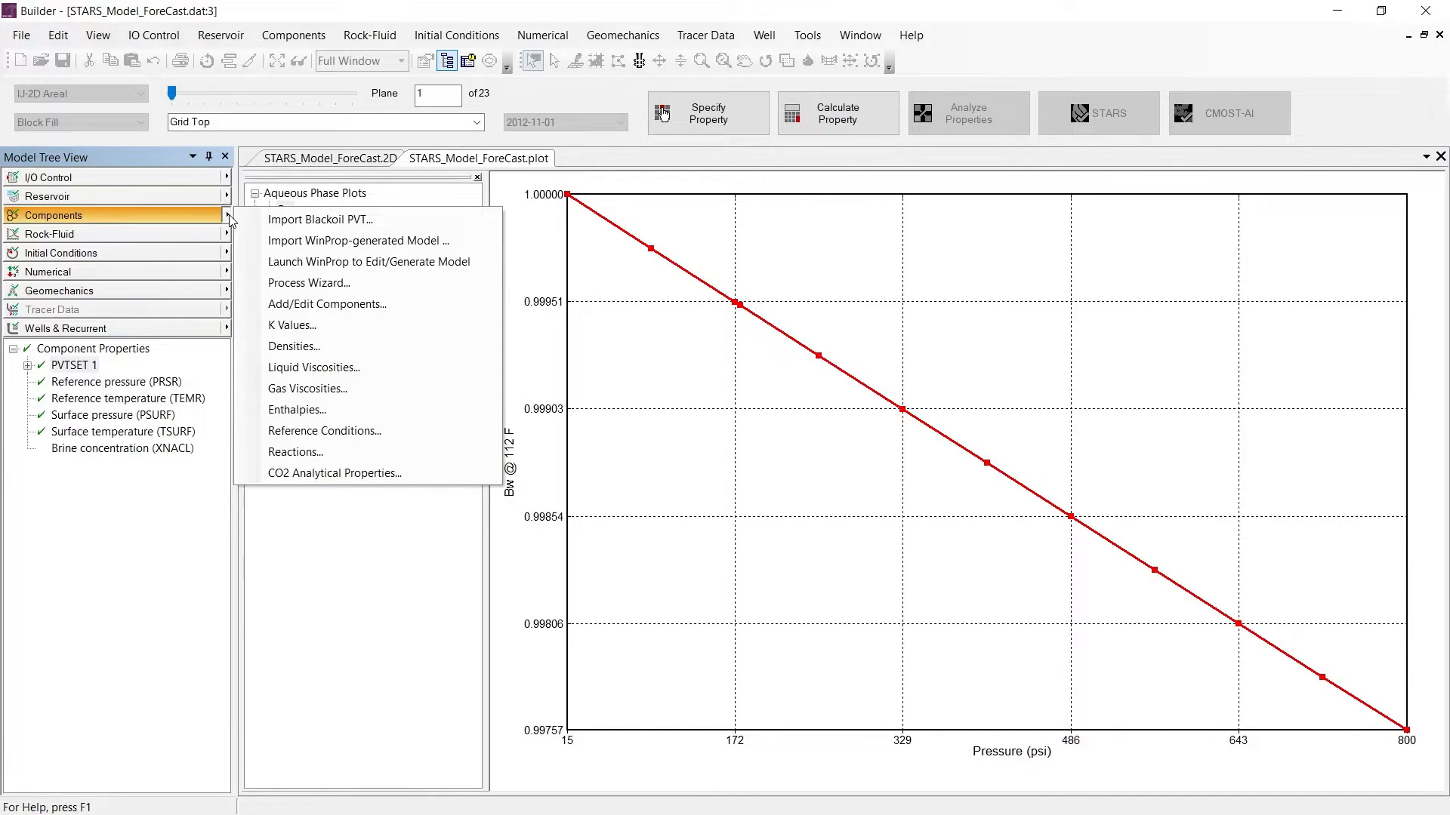
left_click(451, 283)
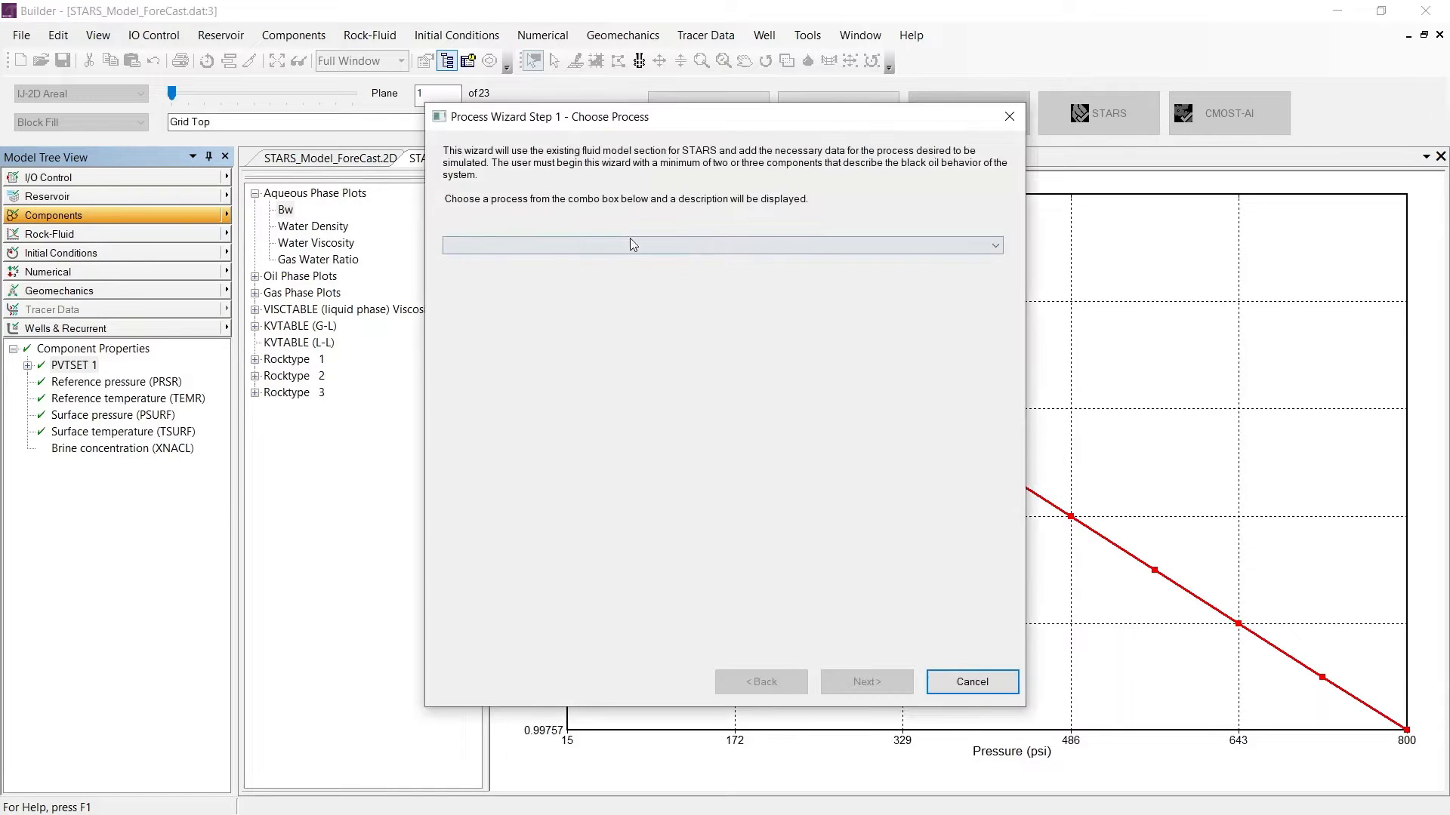
left_click(629, 246)
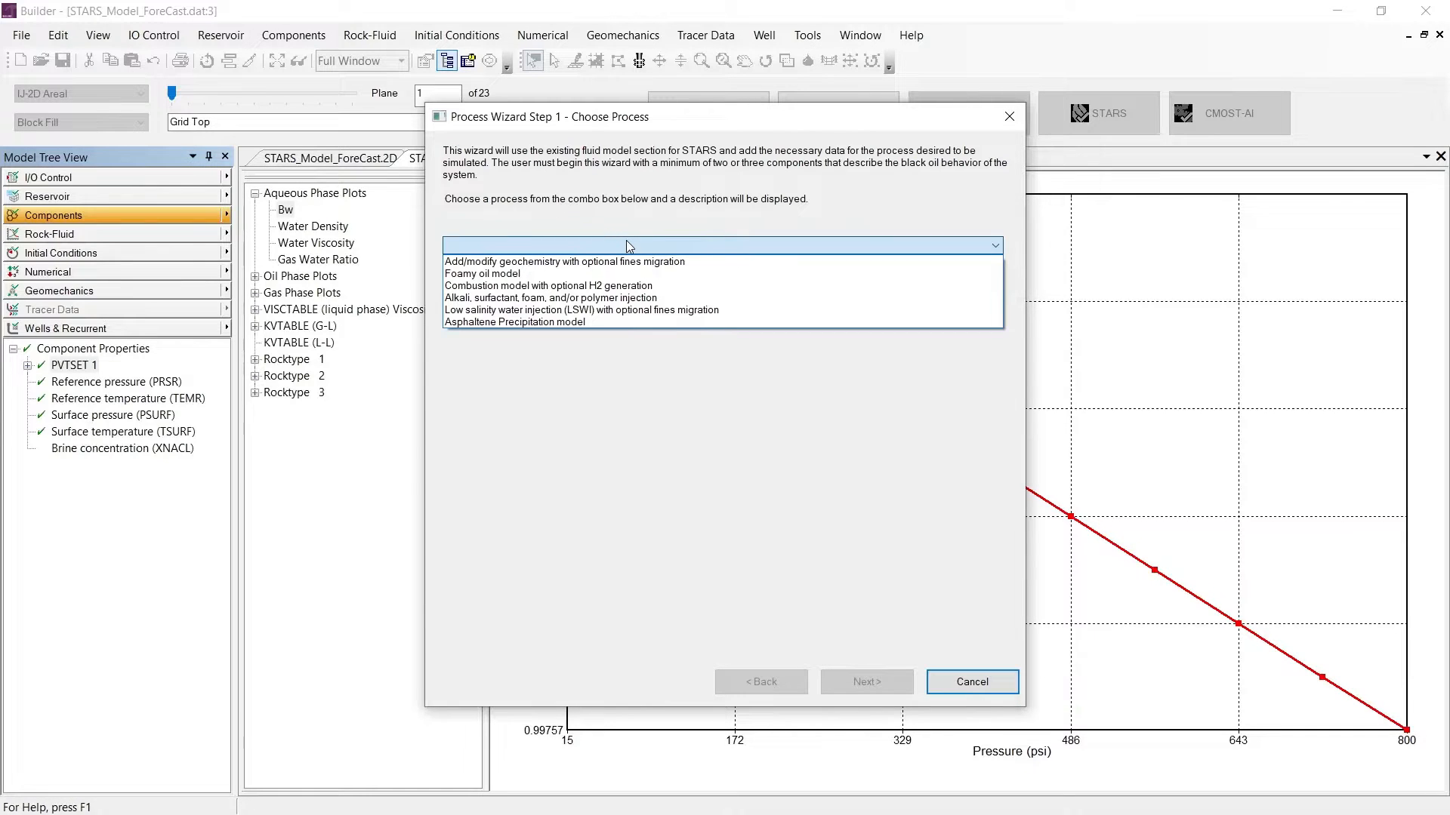
left_click(583, 299)
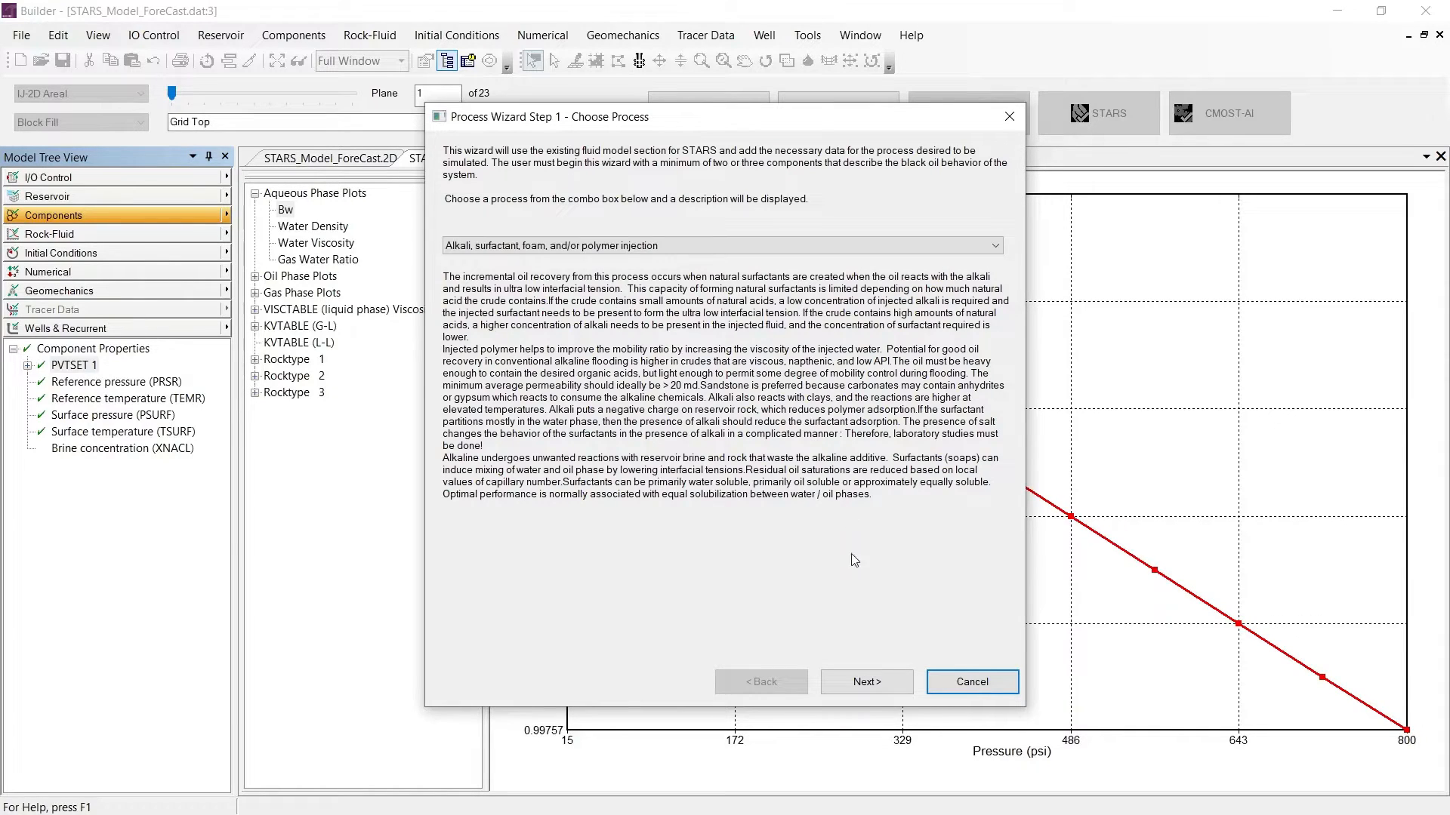
left_click(869, 681)
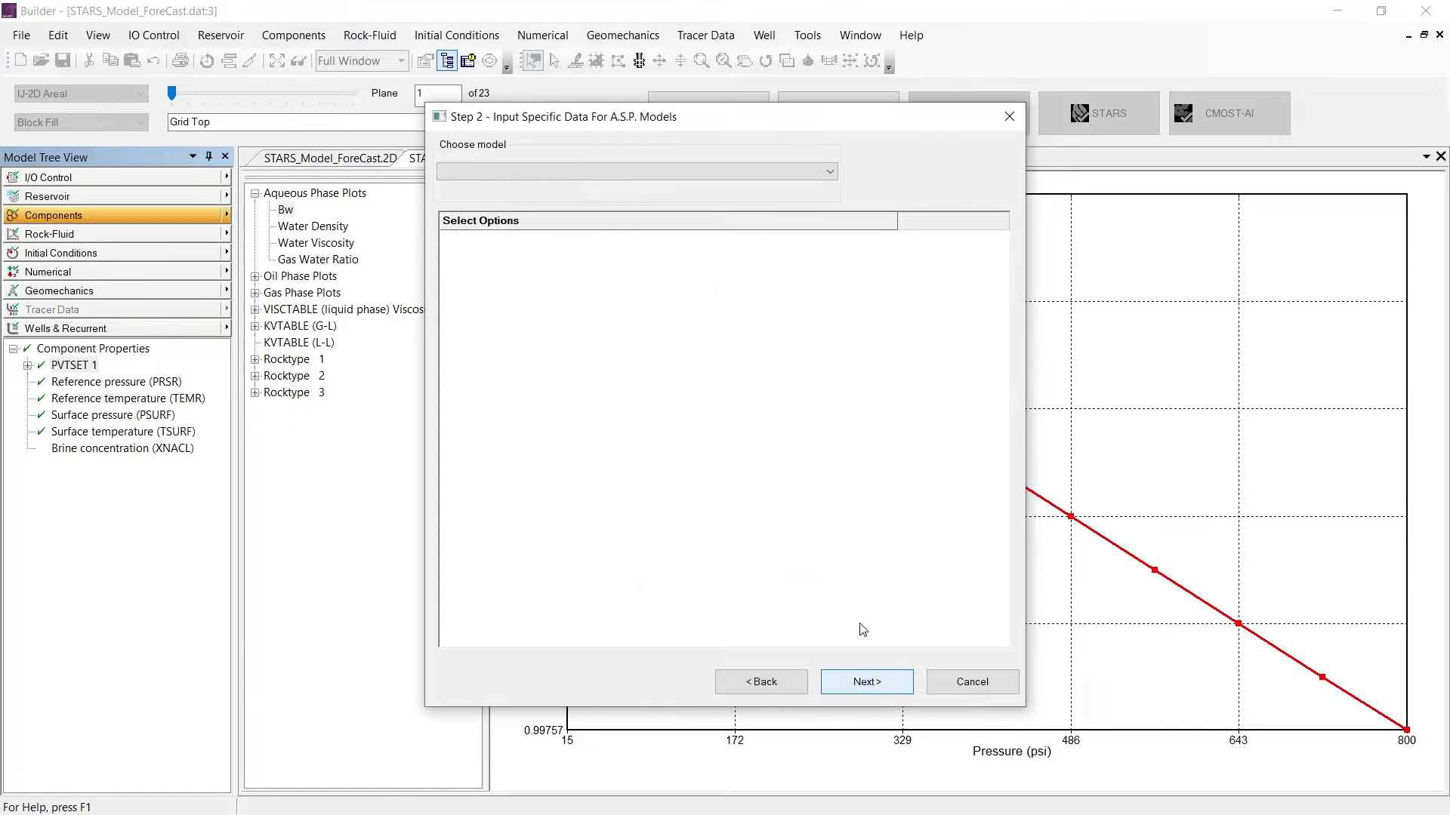
left_click(702, 172)
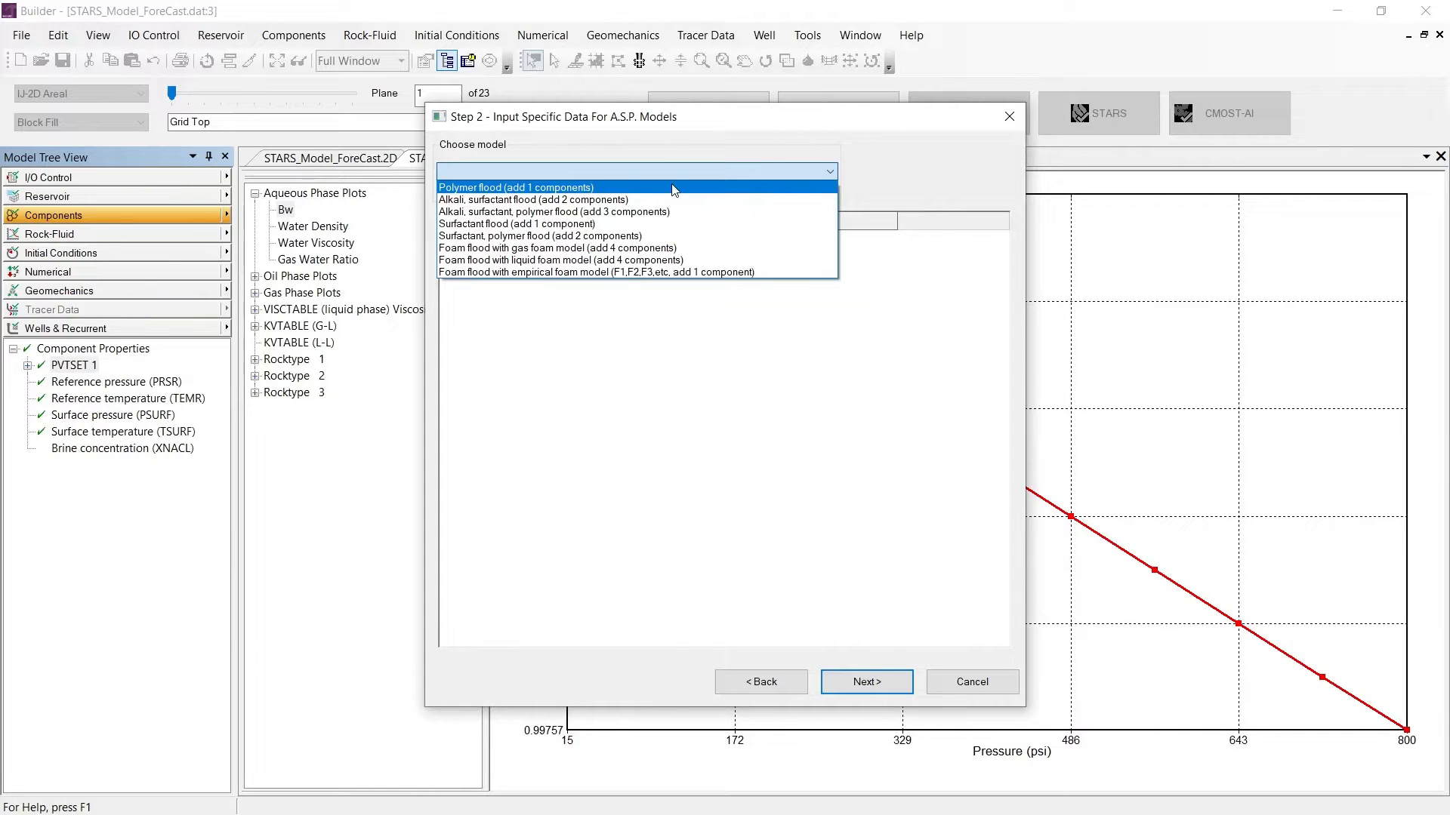
left_click(674, 189)
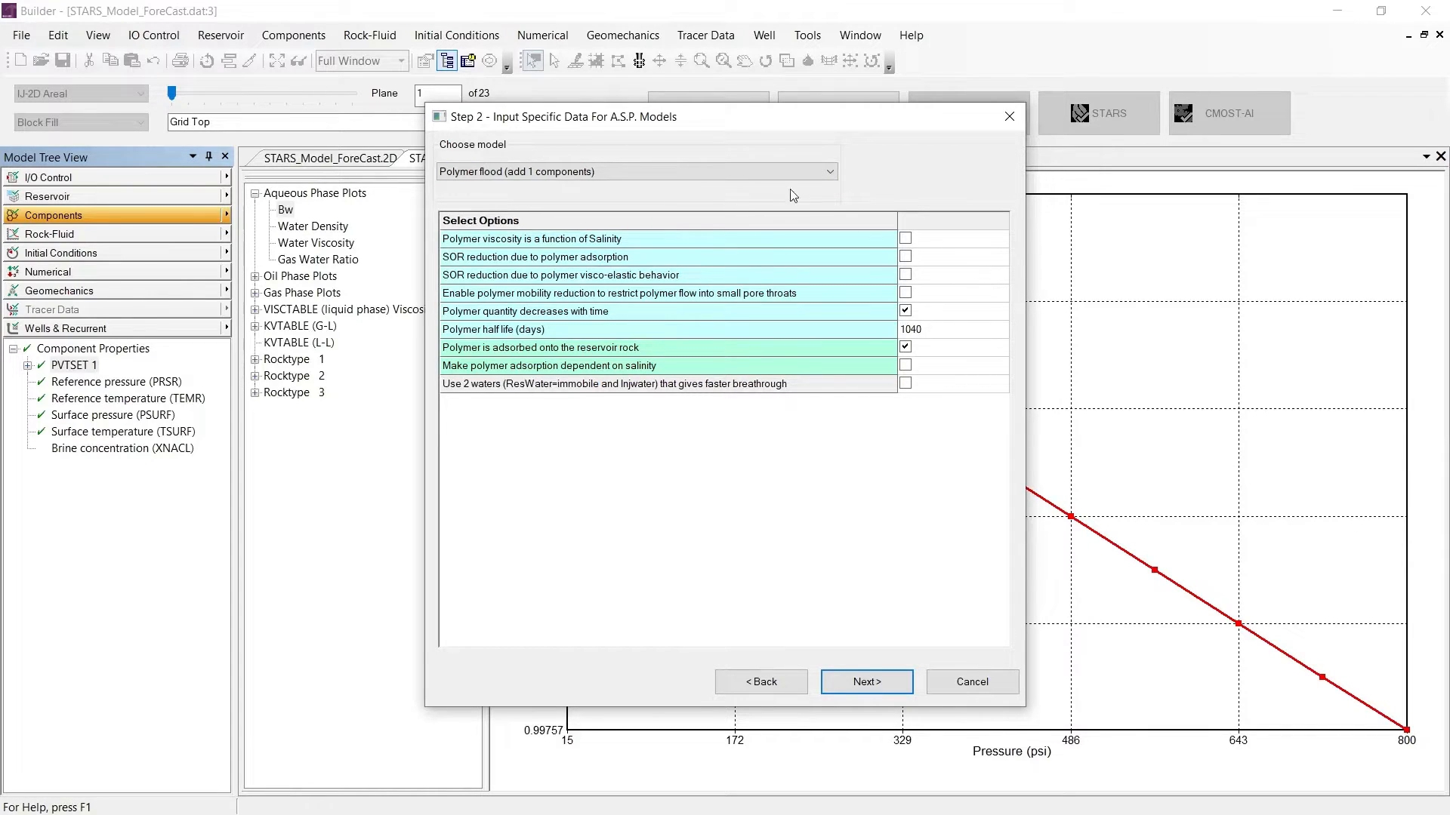
Step: Disable the options for polymer quantity decreasing with time and polymer adsorption onto the reservoir rock
left_click(915, 315)
left_click(906, 311)
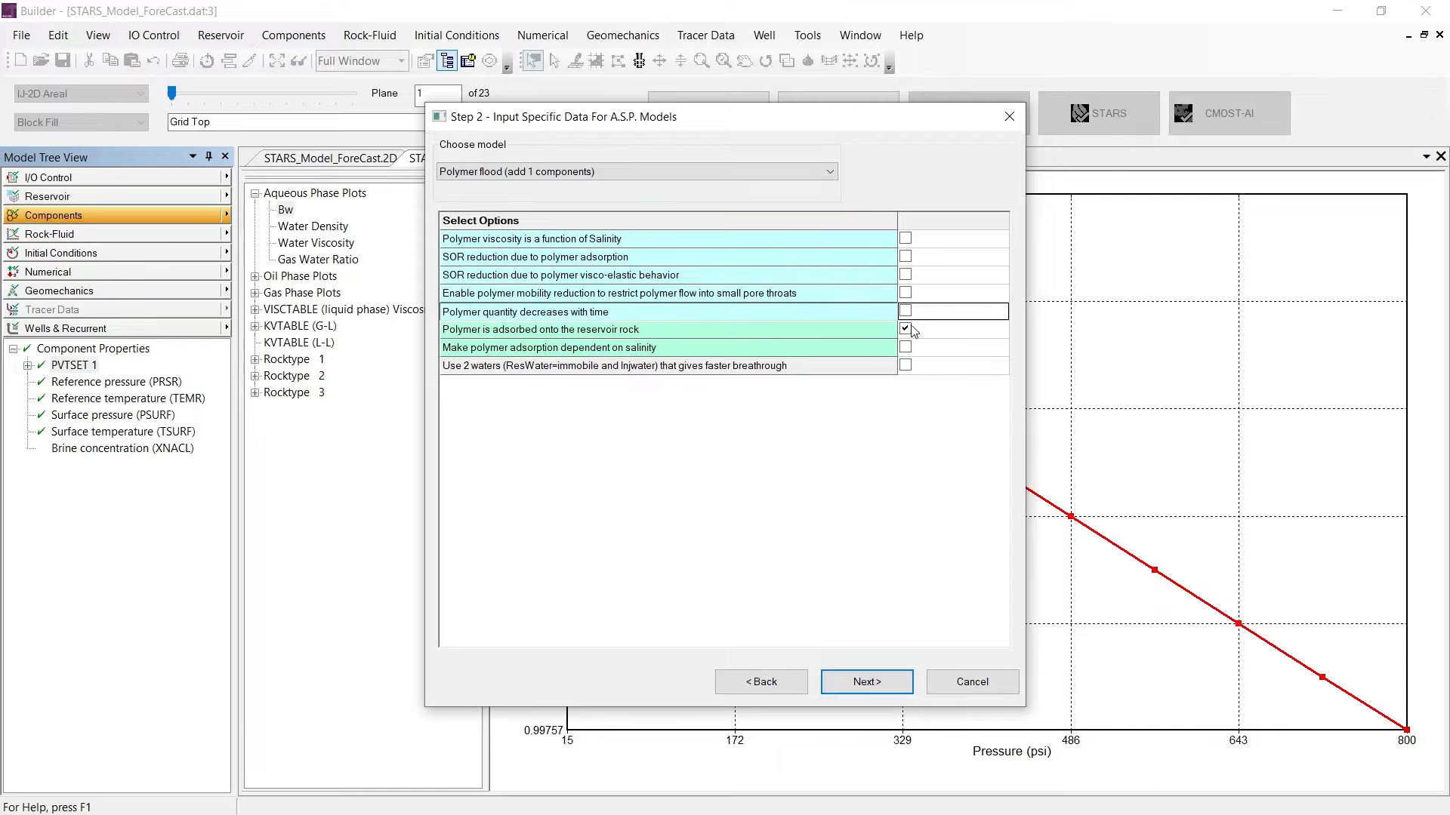
left_click(908, 331)
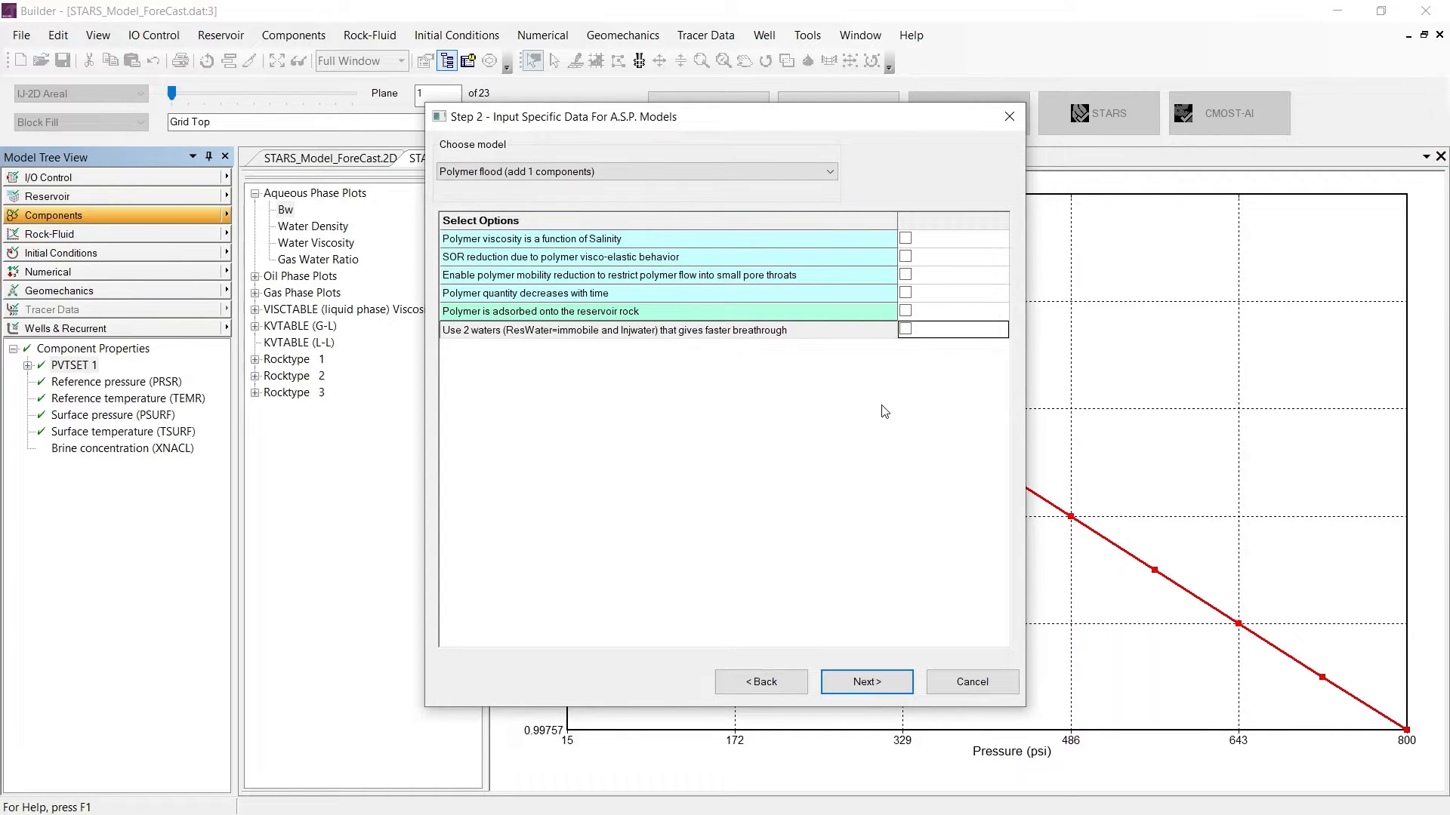
Step: Make polymer viscosity a function of salinity and set the initial reservoir water salinity to 50000 ppm
left_click(905, 238)
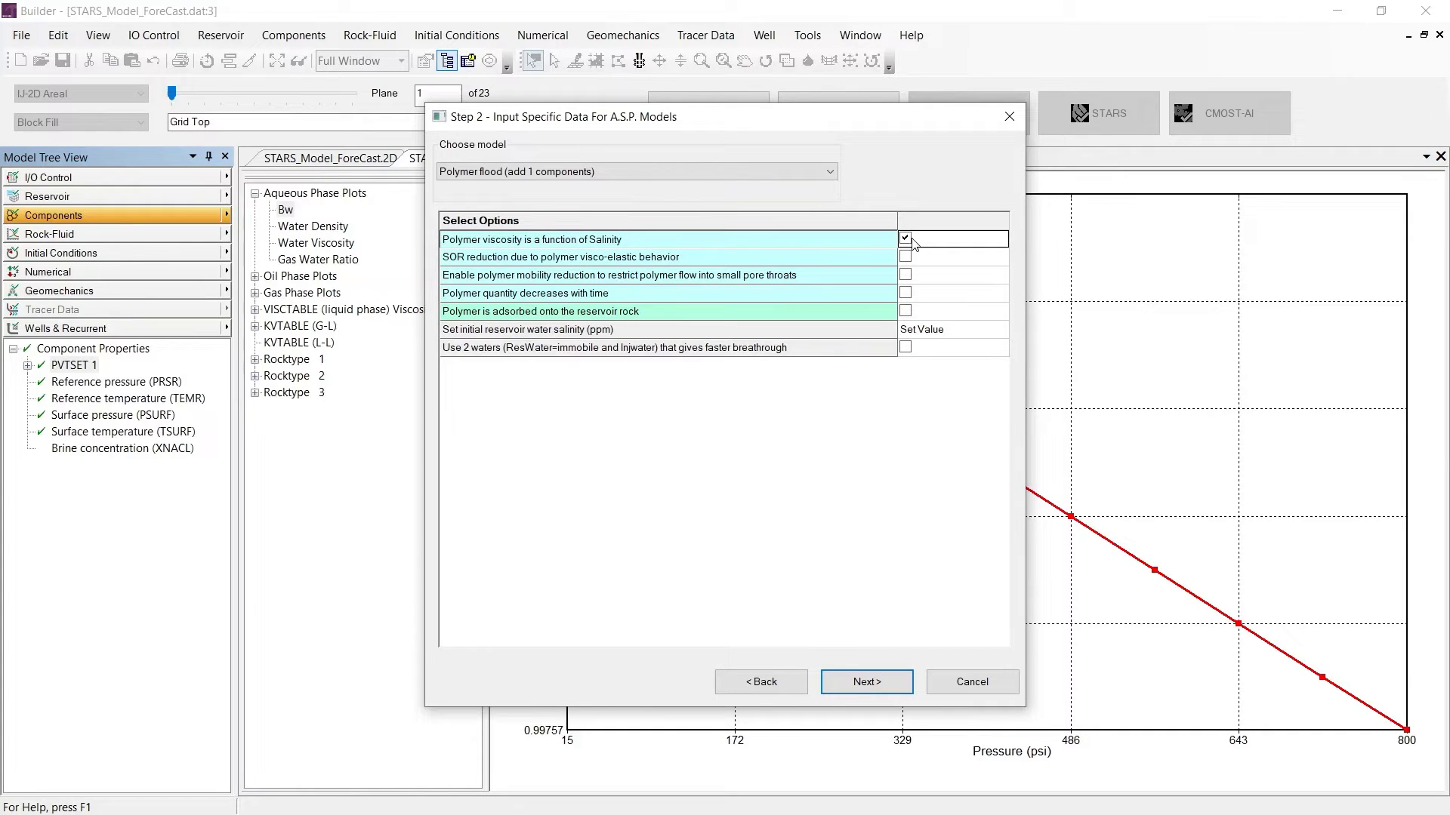
left_click(967, 330)
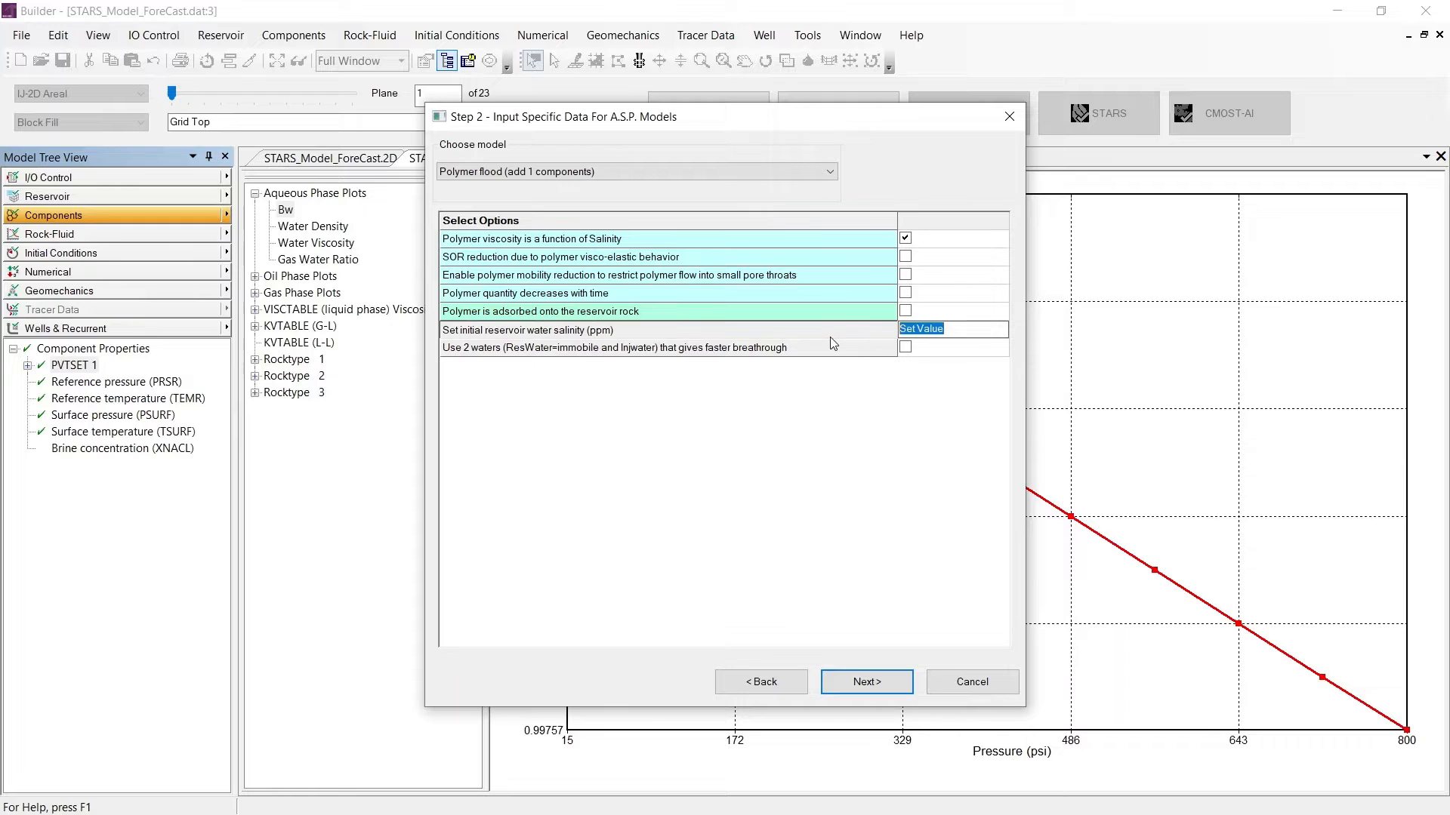
type("50000")
Step: Enable polymer adsorption onto the reservoir rock and make that adsorption dependent on salinity
left_click(905, 312)
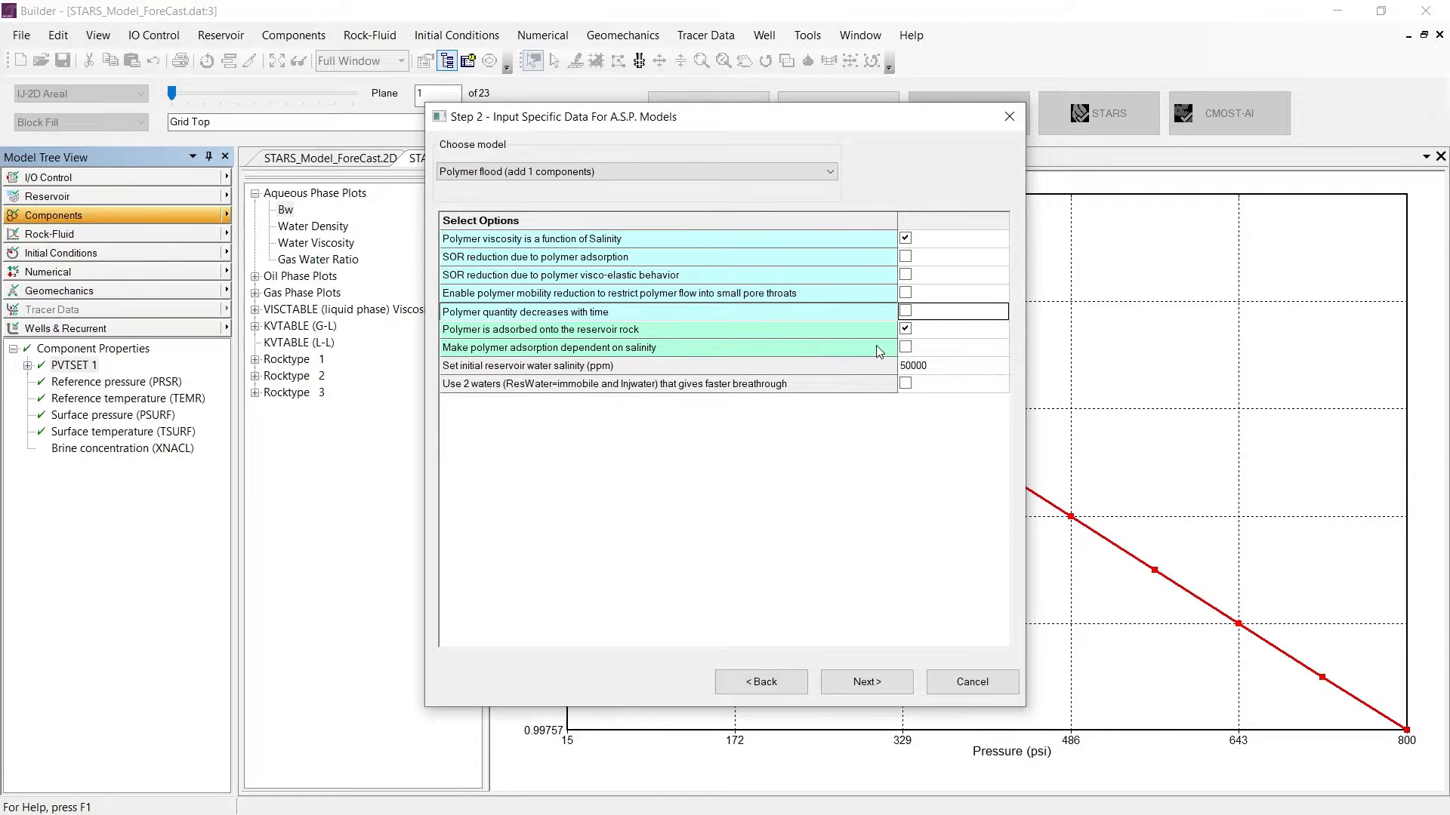
left_click(905, 348)
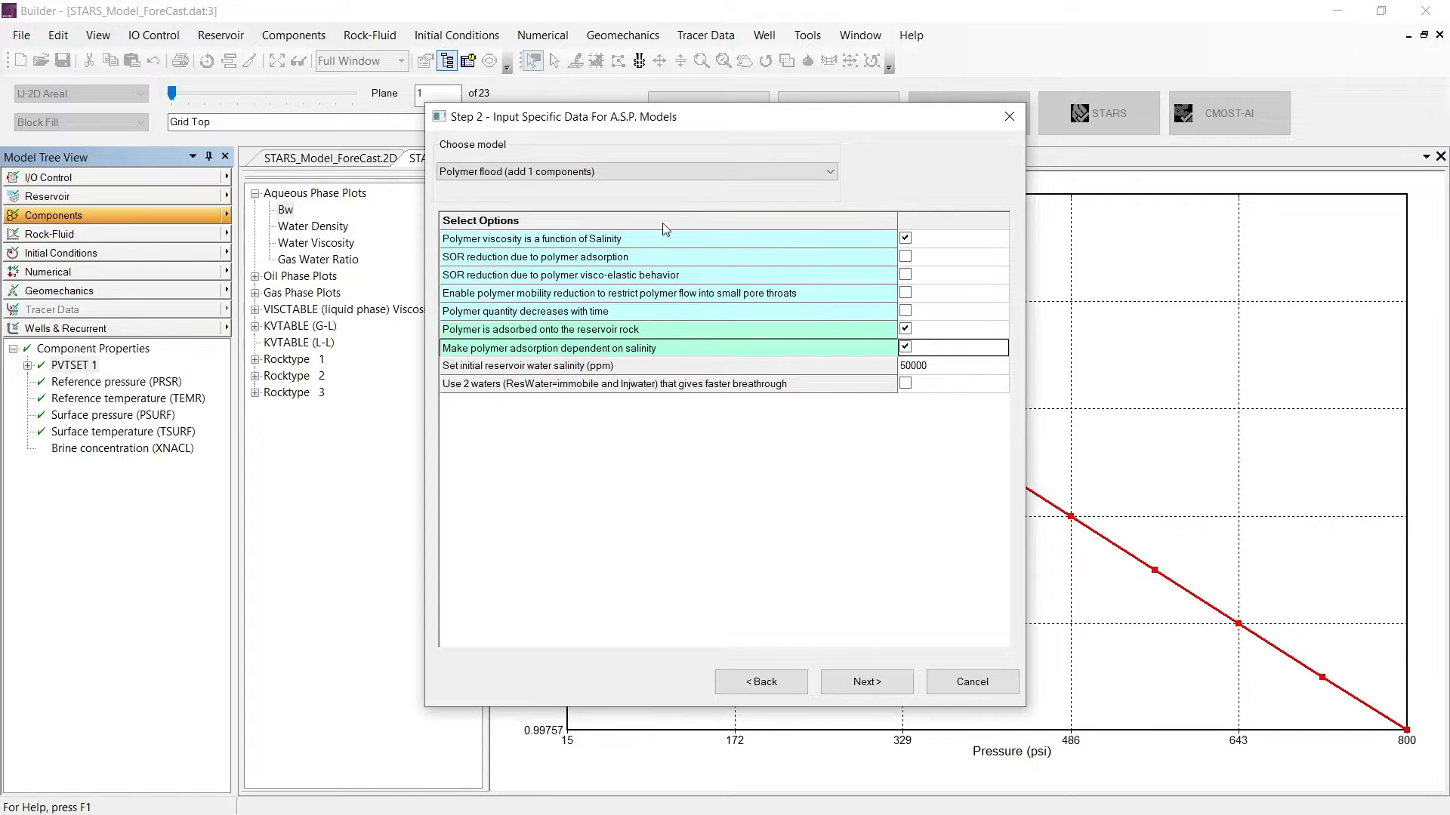
left_click(610, 259)
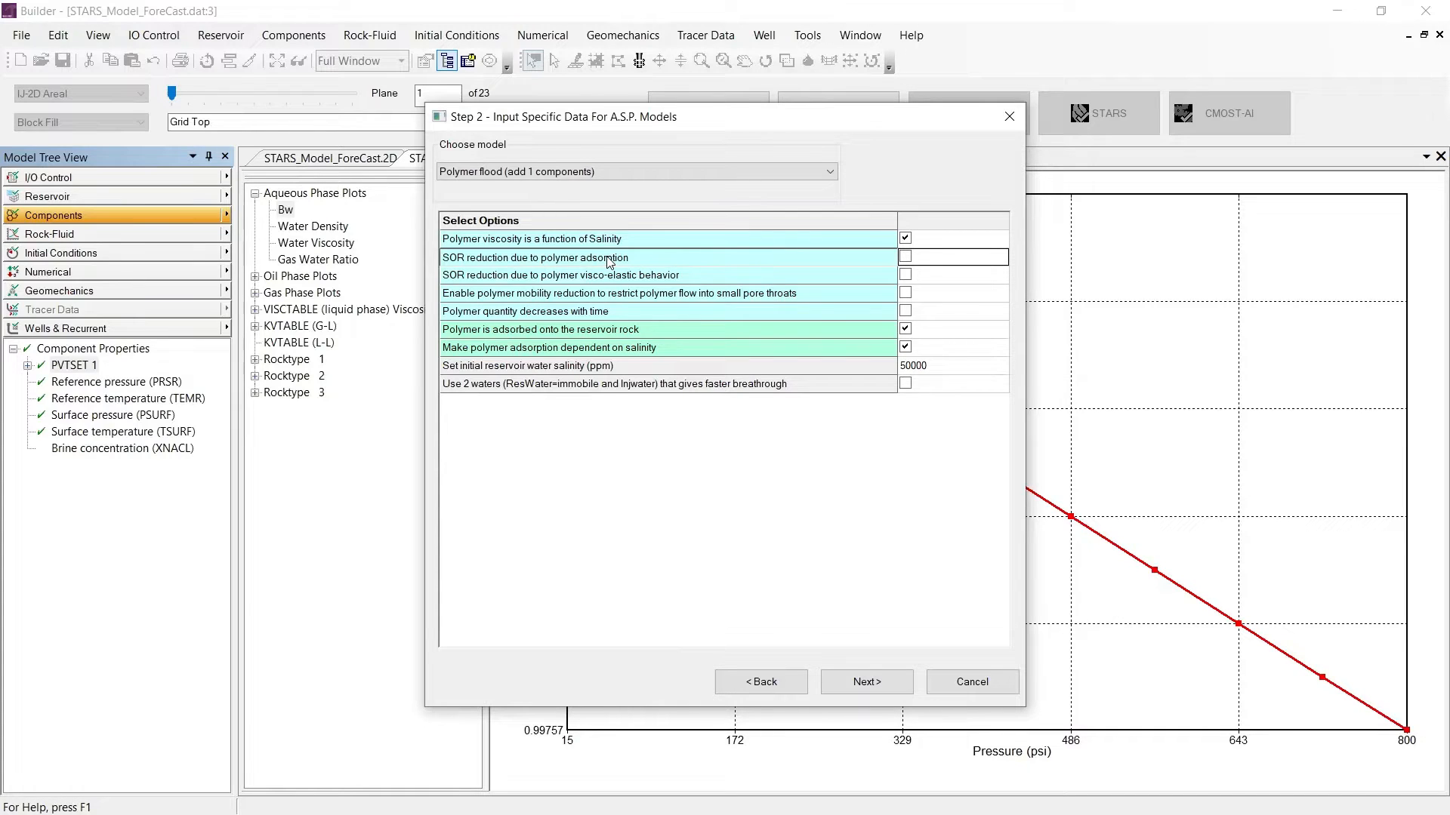
Step: Enable SOR reduction due to polymer visco-elastic behavior and polymer mobility reduction to restrict flow into small pore throats
left_click(906, 276)
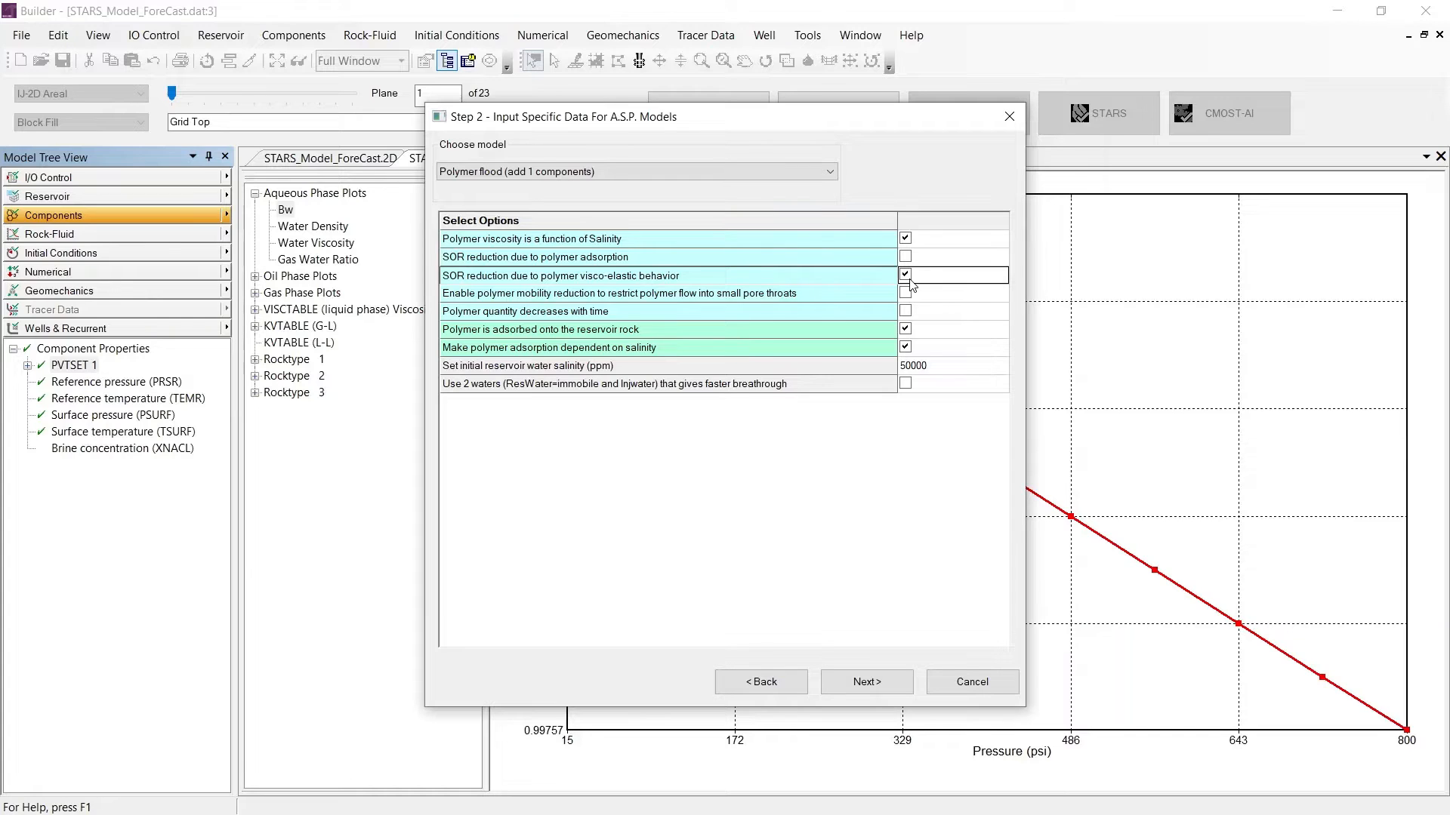
left_click(906, 293)
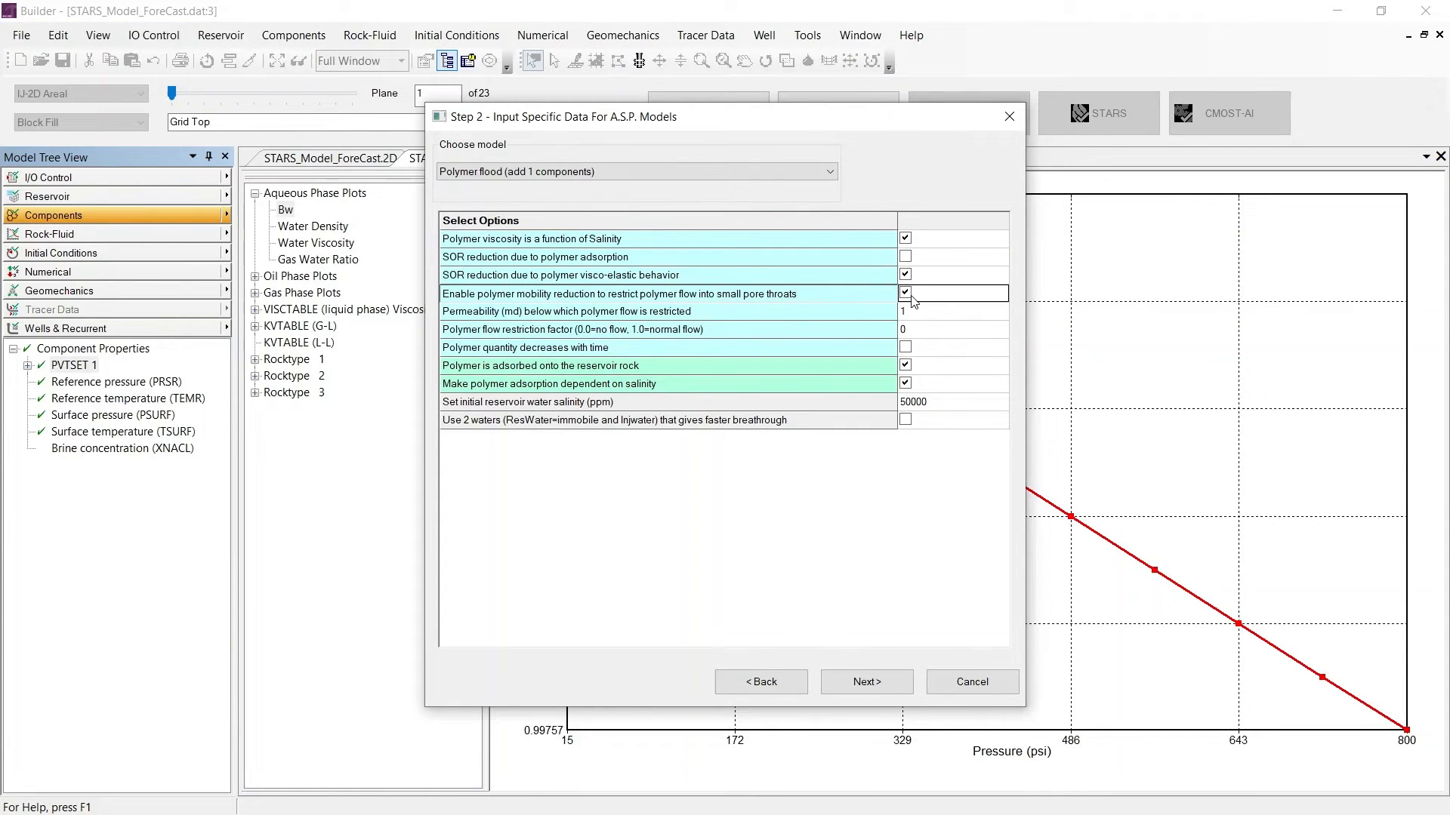
left_click(967, 314)
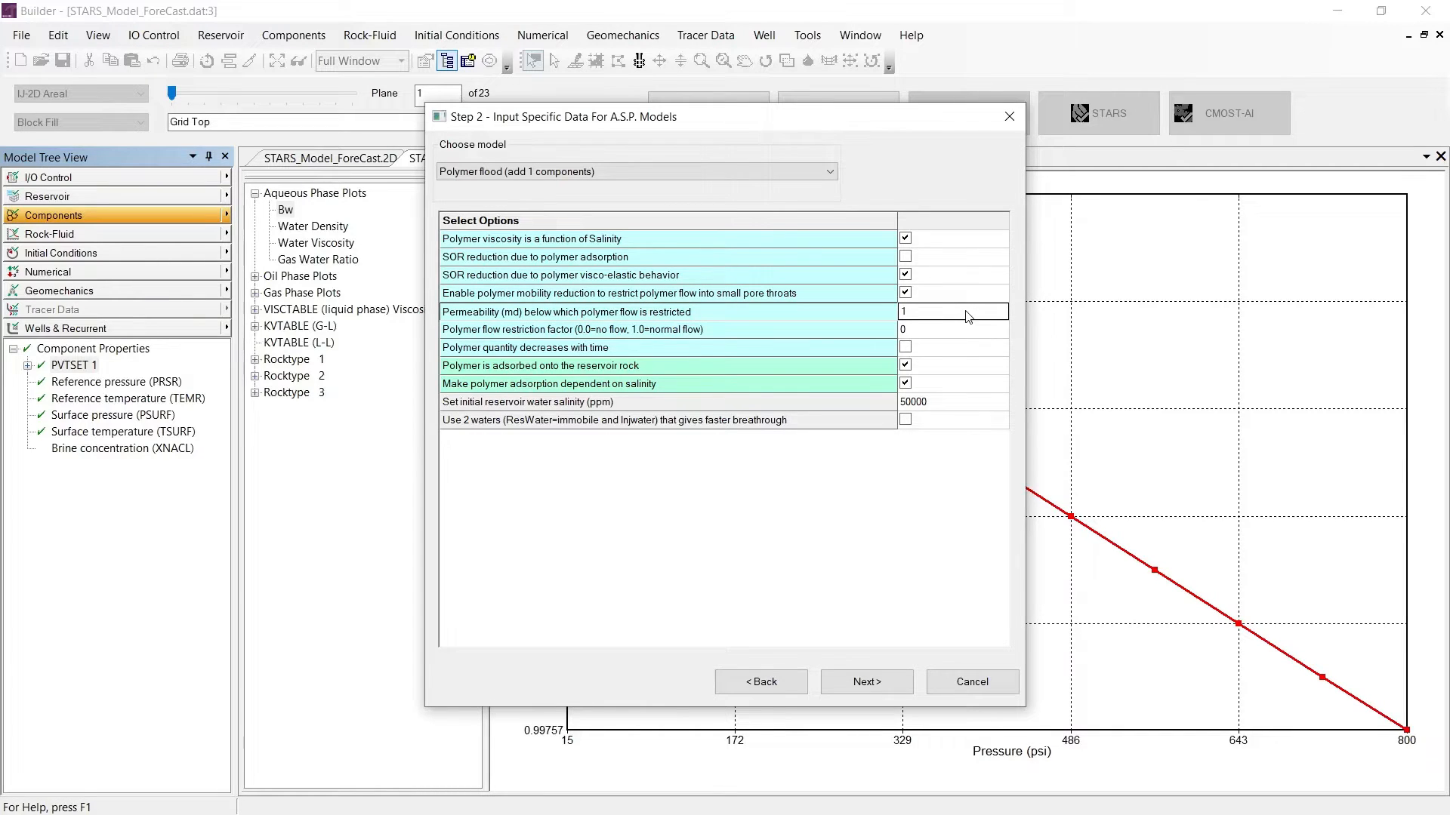
left_click(953, 333)
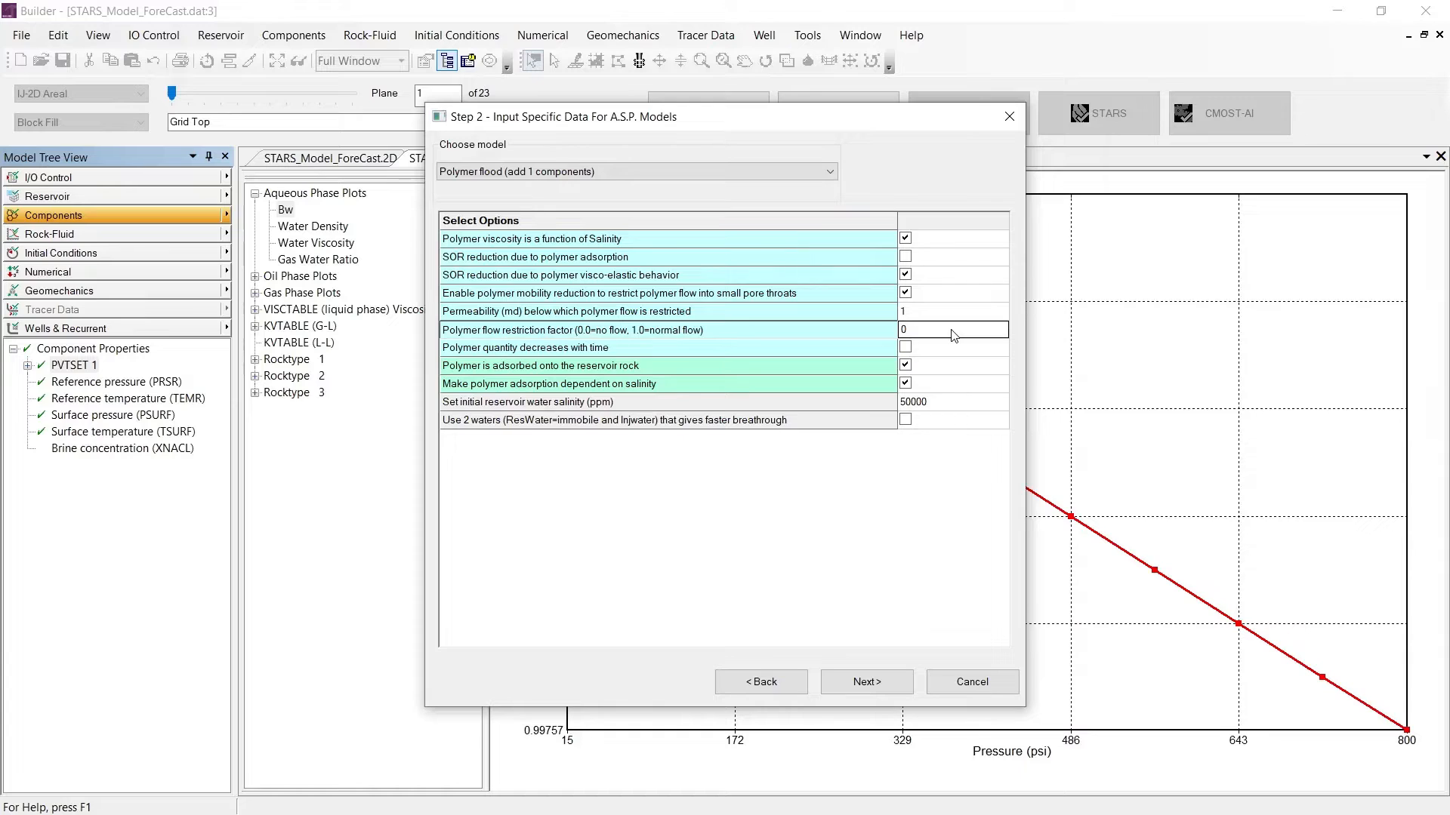
Step: Enable polymer quantity decreasing with time, and accept adding new components for Polymer and Salt
left_click(914, 422)
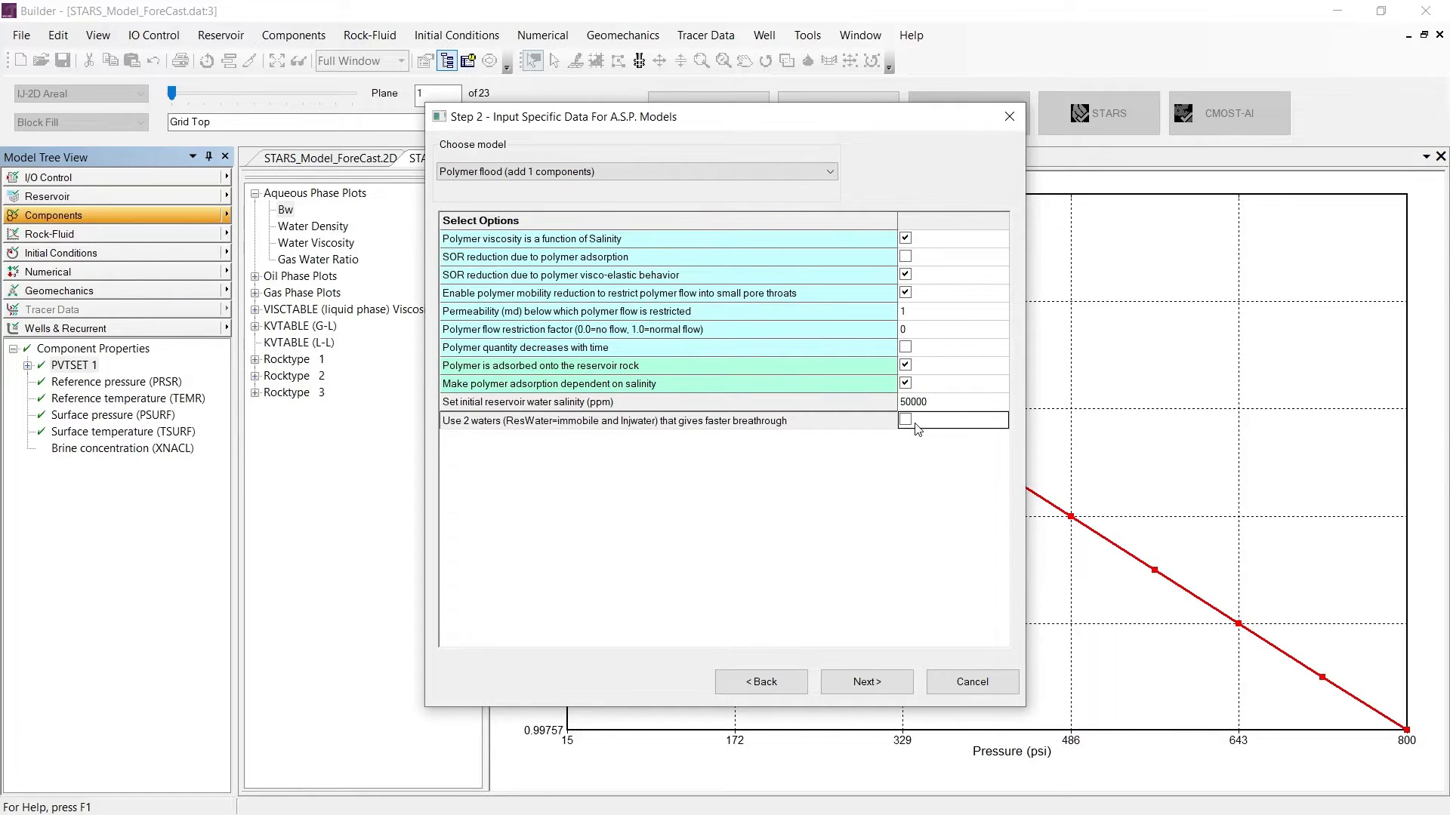
left_click(906, 347)
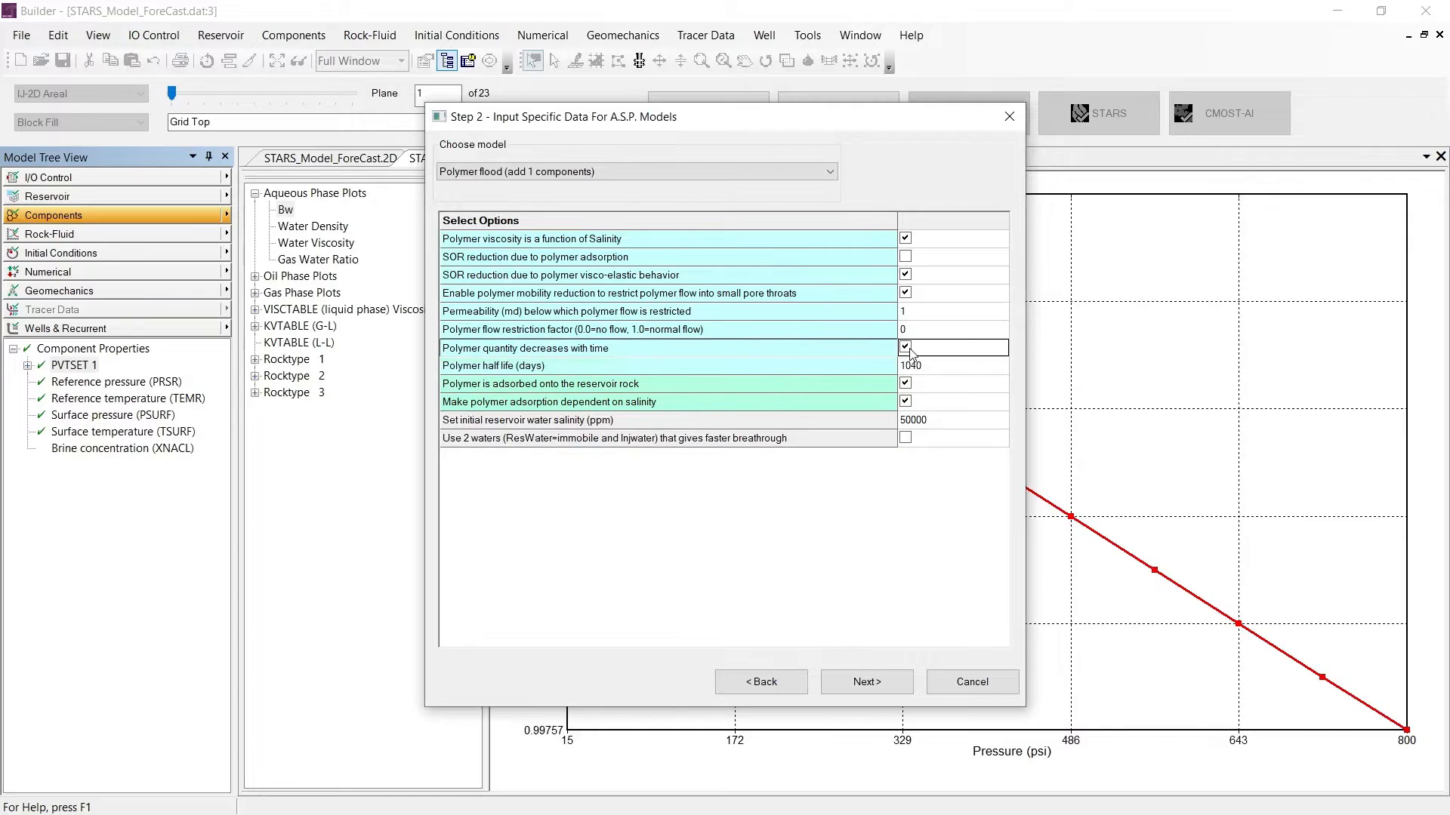
left_click(950, 367)
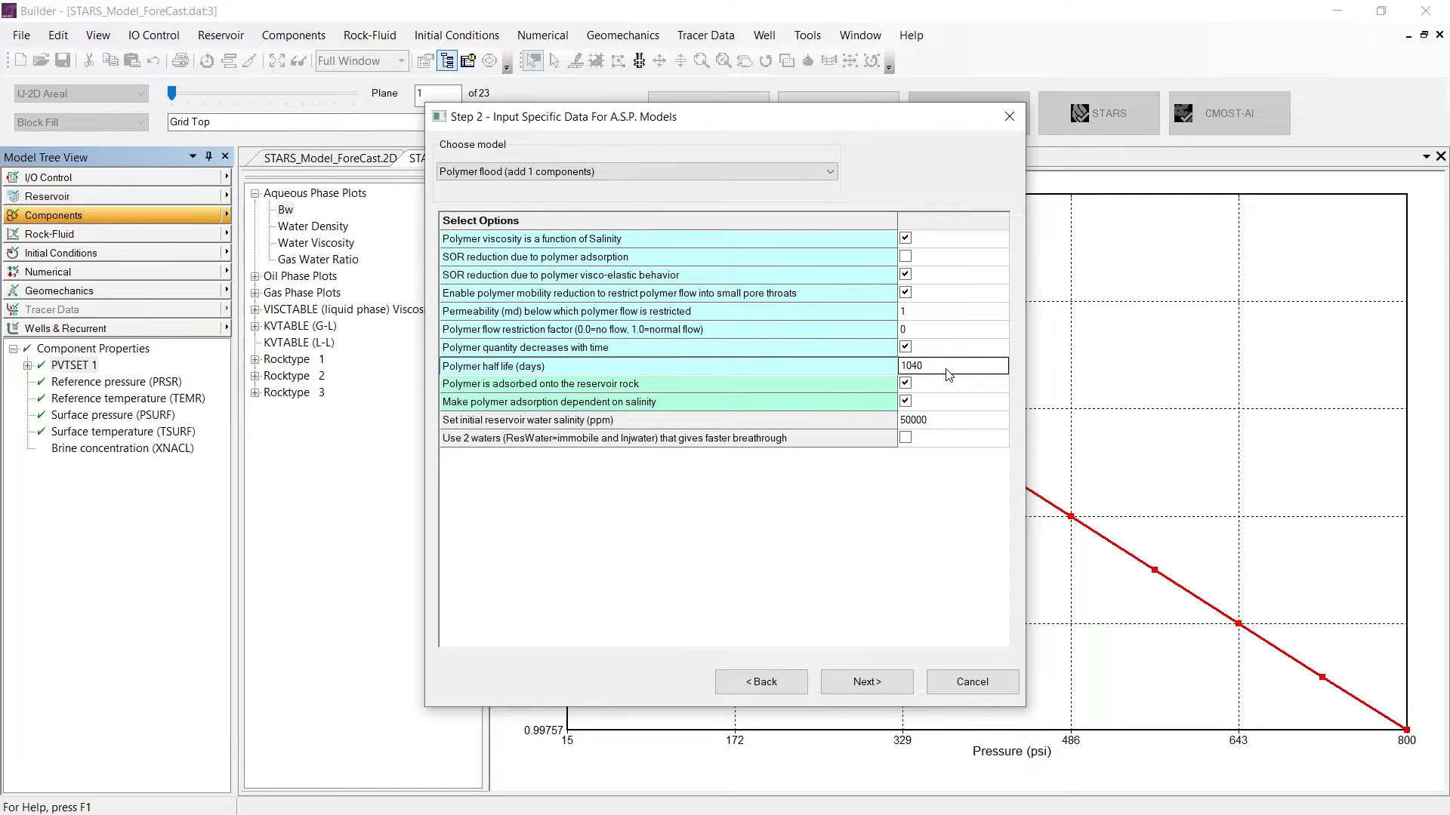
left_click(883, 687)
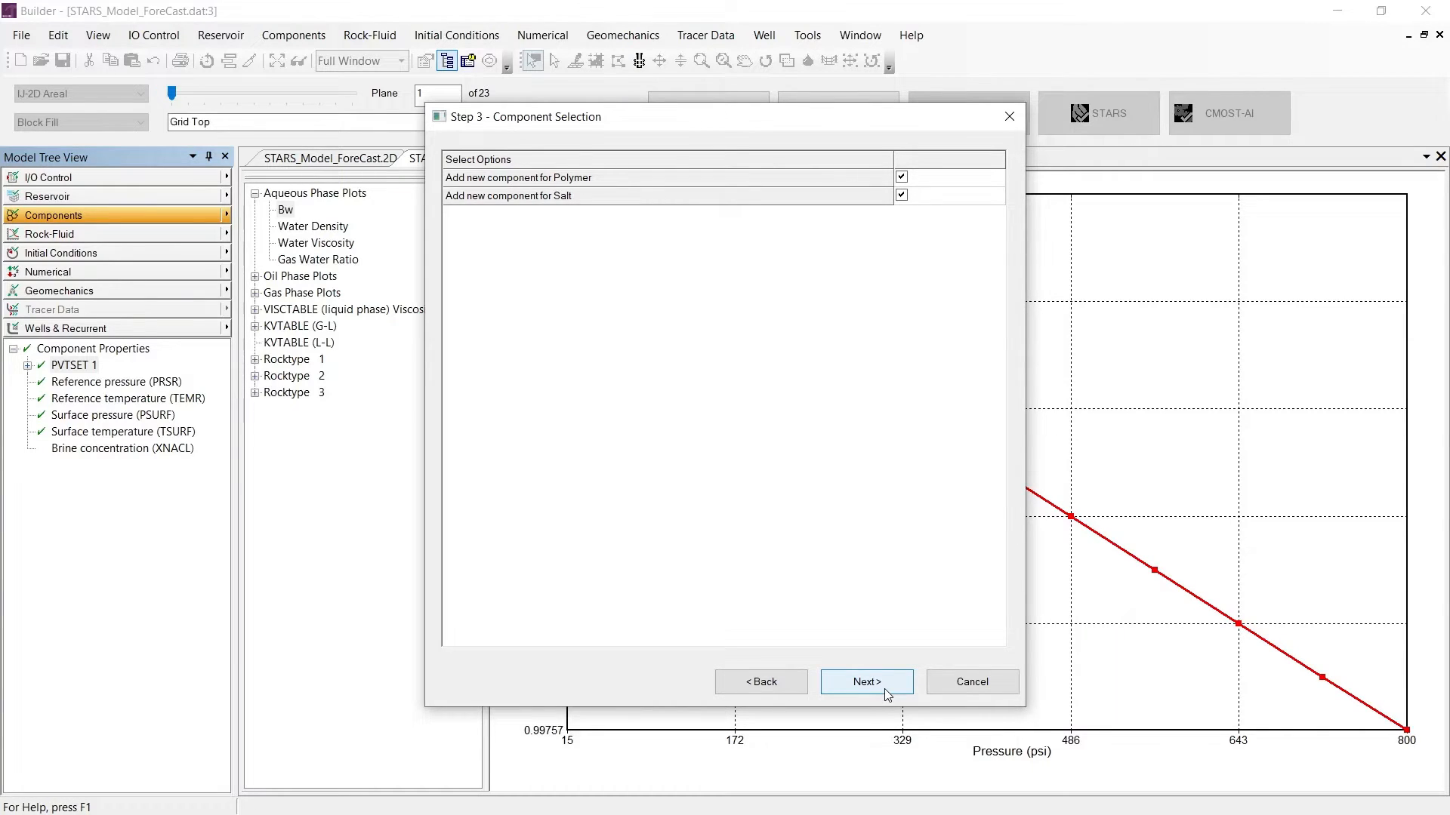
left_click(885, 689)
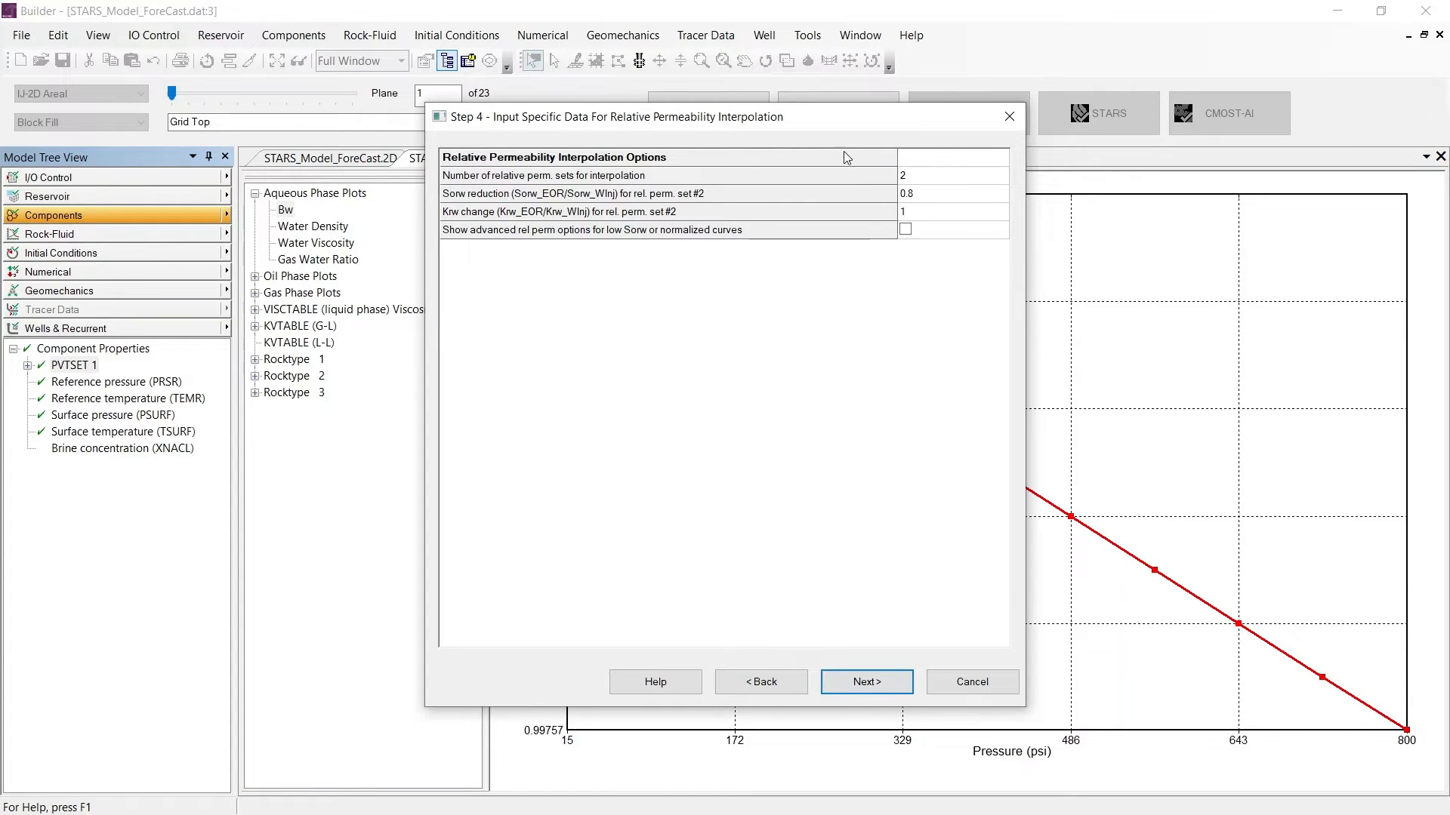
Step: Accept the relative permeability interpolation options and select Rock Fluid Regions 1, 2 and 3 for the adsorbed polymer interpolation
left_click(861, 179)
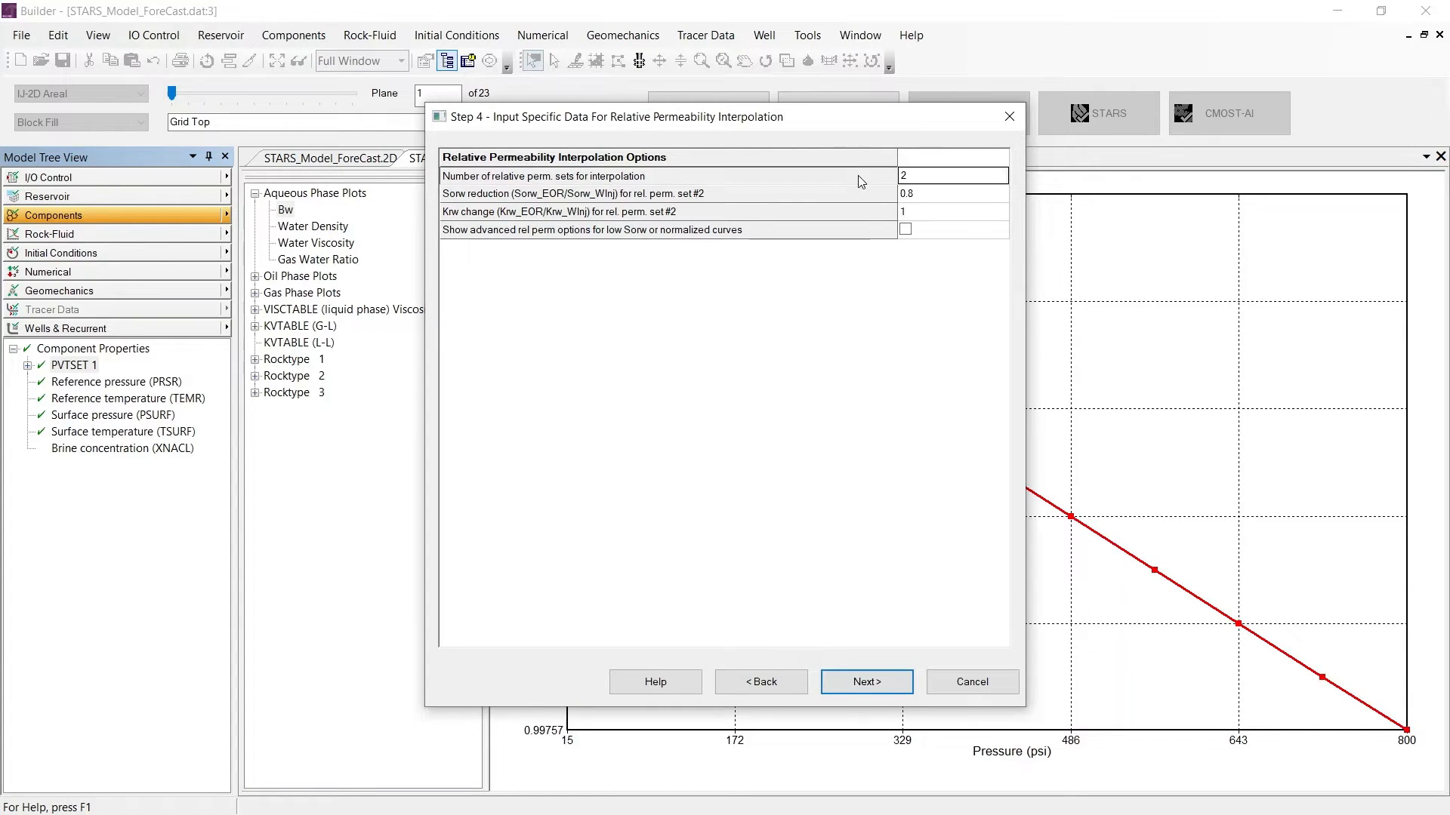
left_click(927, 194)
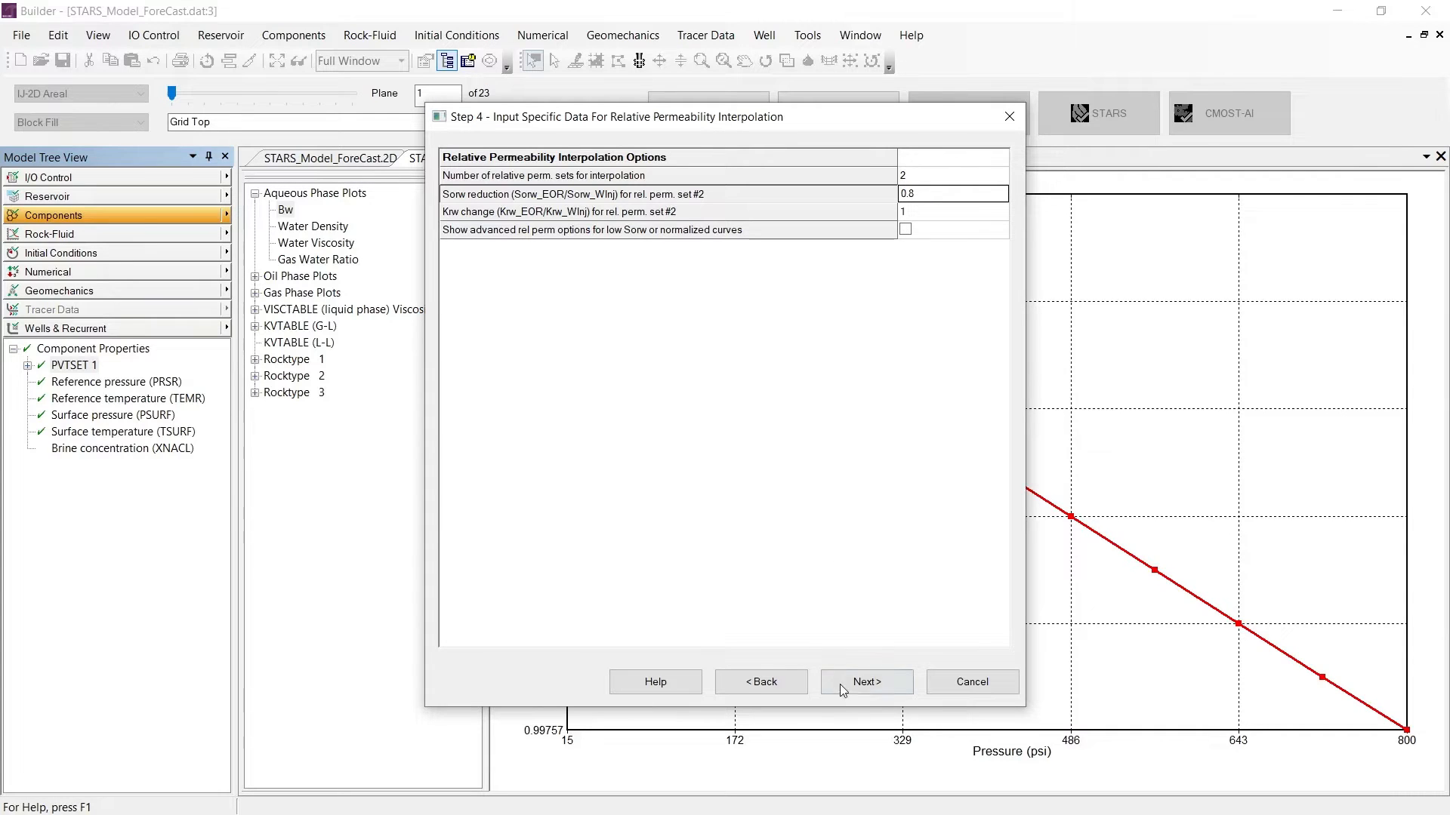
left_click(858, 683)
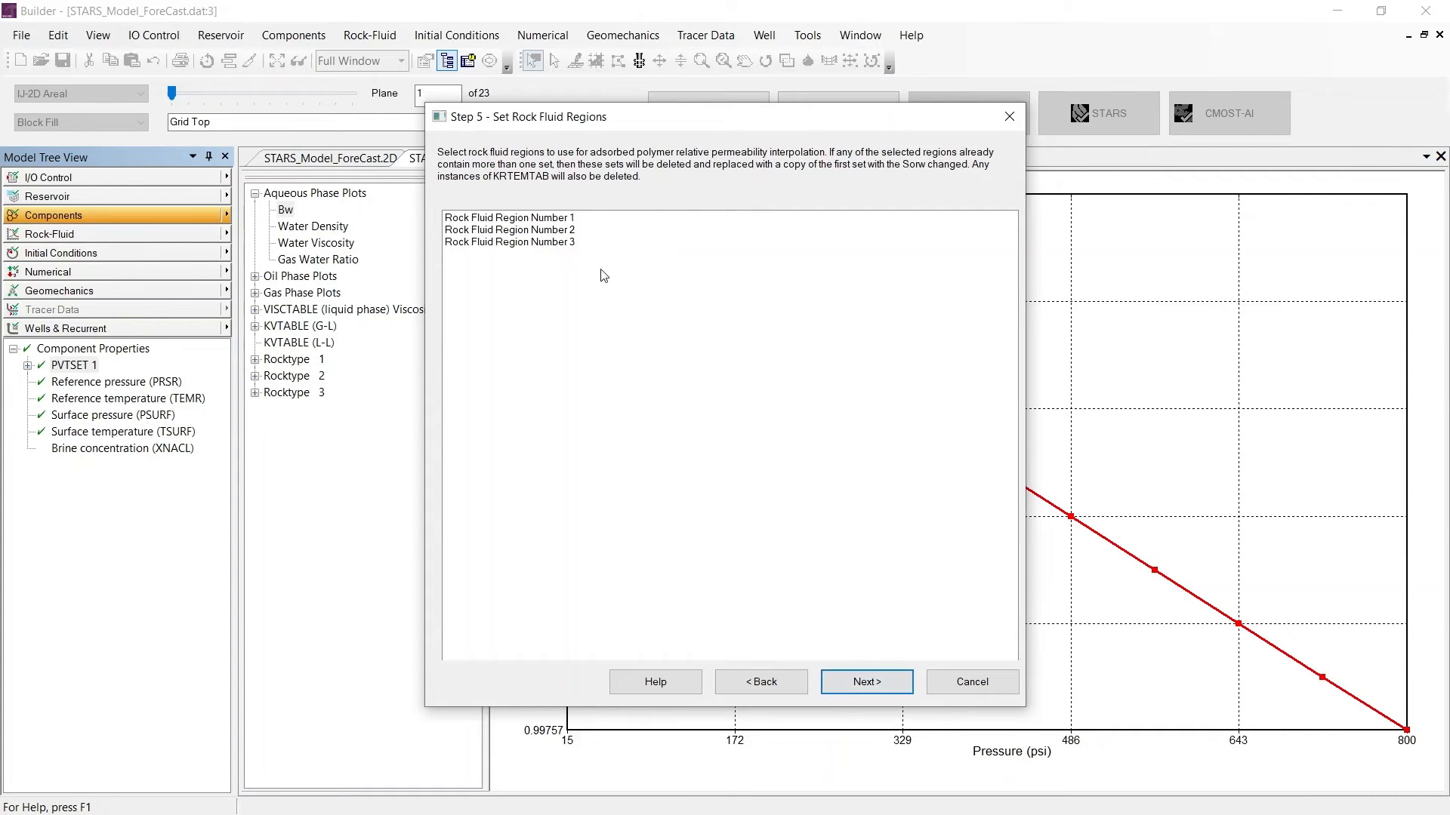
left_click(546, 221)
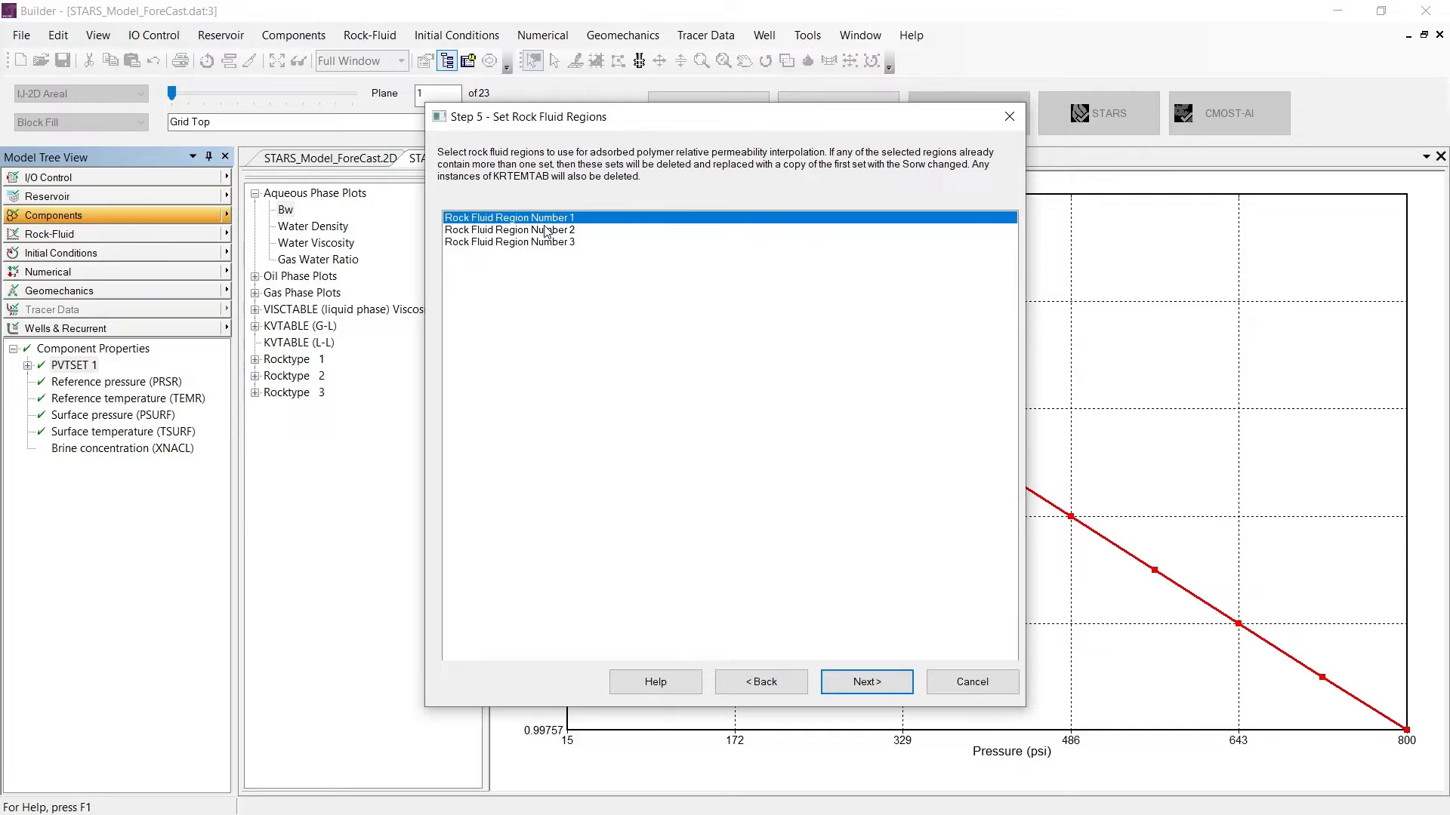
left_click(545, 242, "shift")
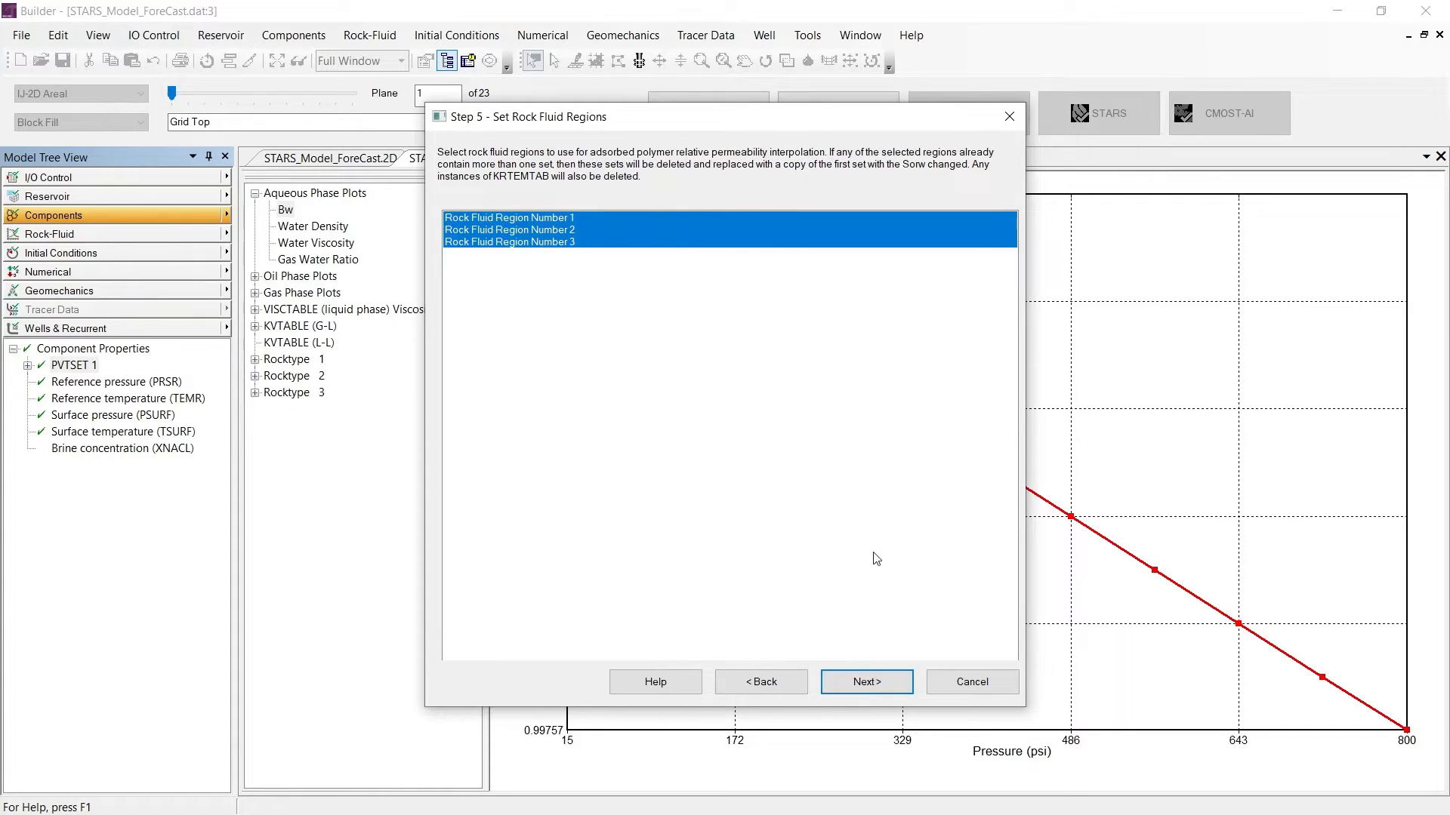
left_click(868, 683)
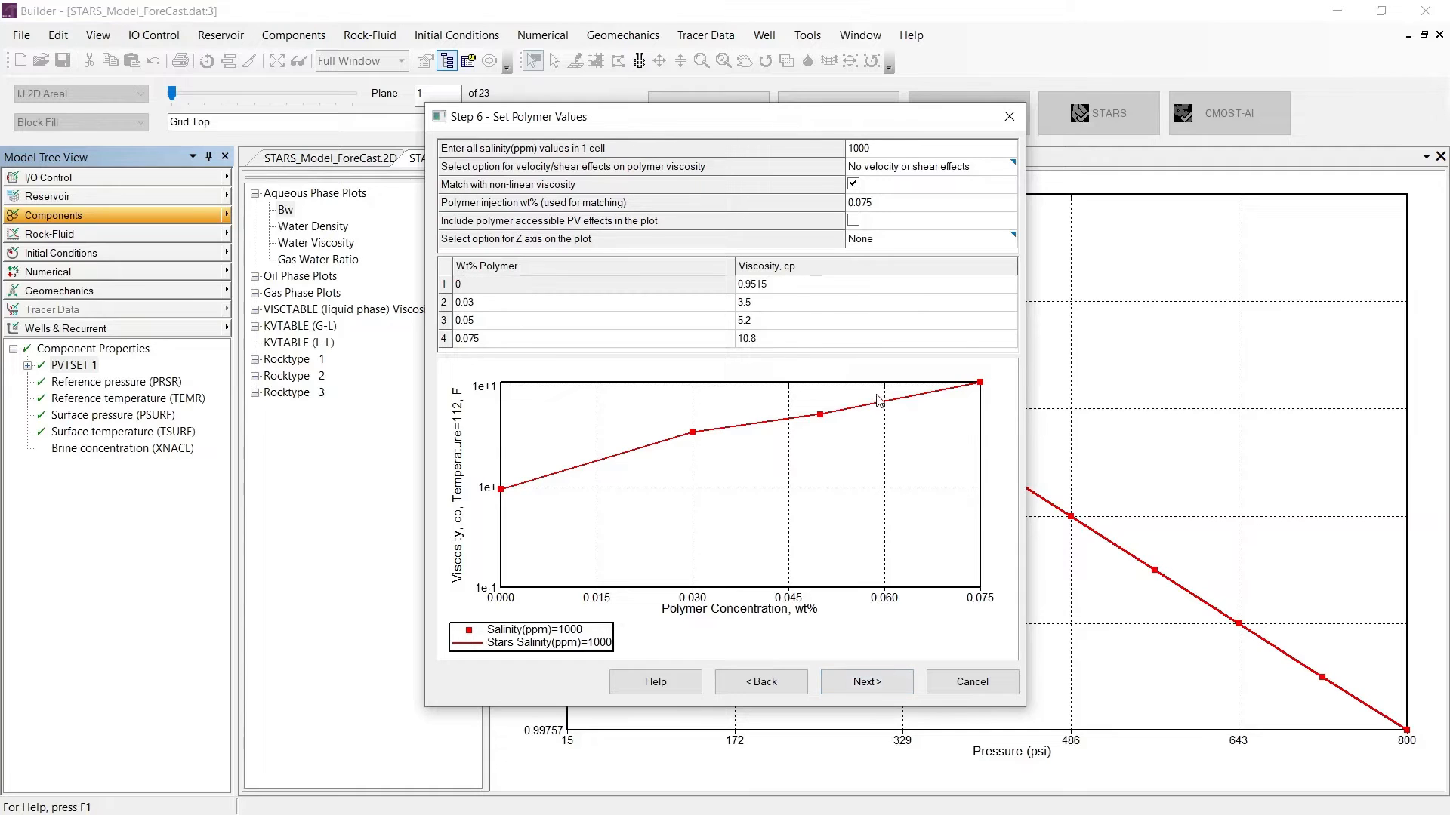
Step: Set the salinity values to 35000 and 50000 ppm for the polymer viscosity table
left_click_drag(800, 286, 794, 337)
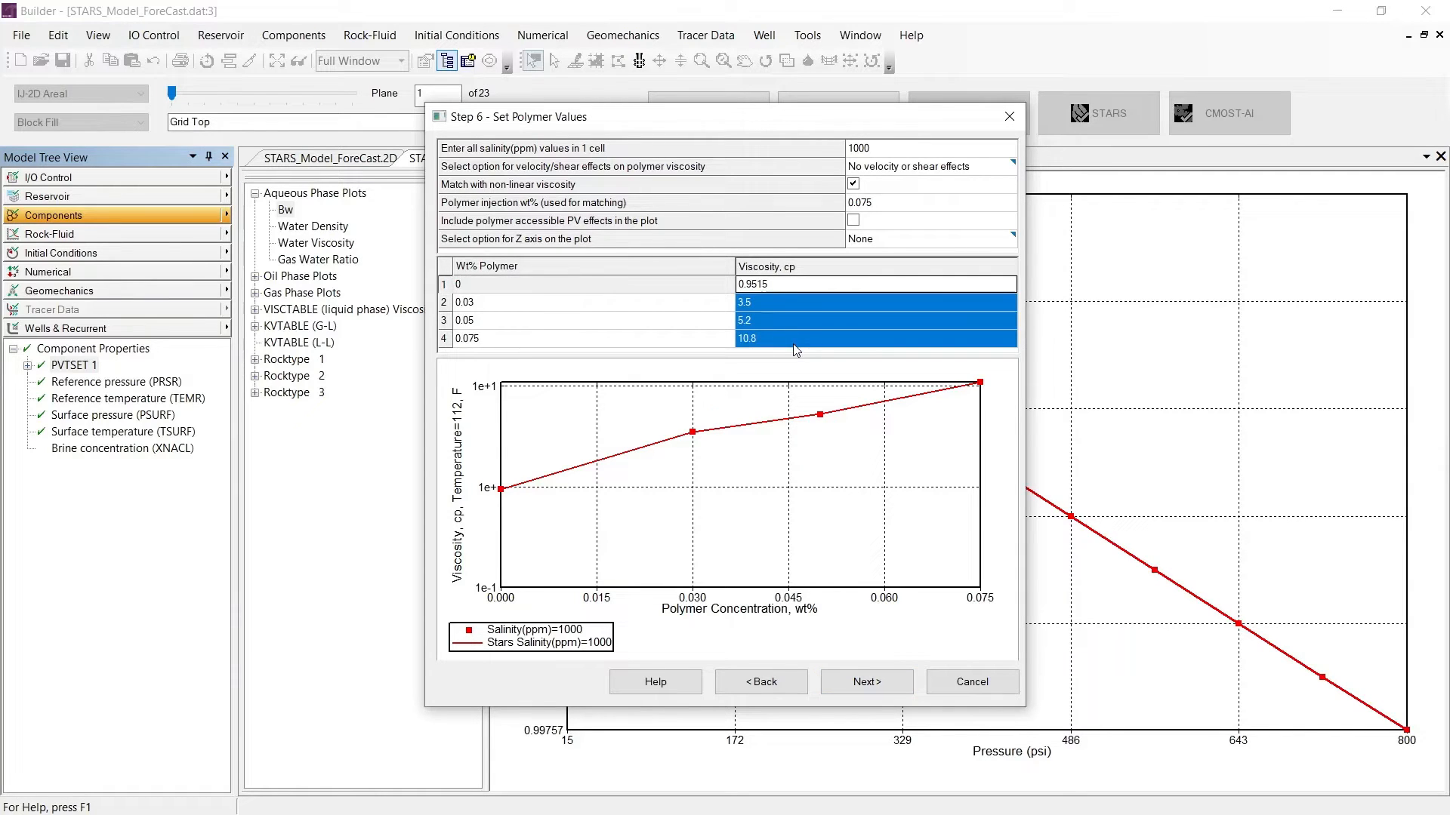
left_click_drag(537, 284, 527, 340)
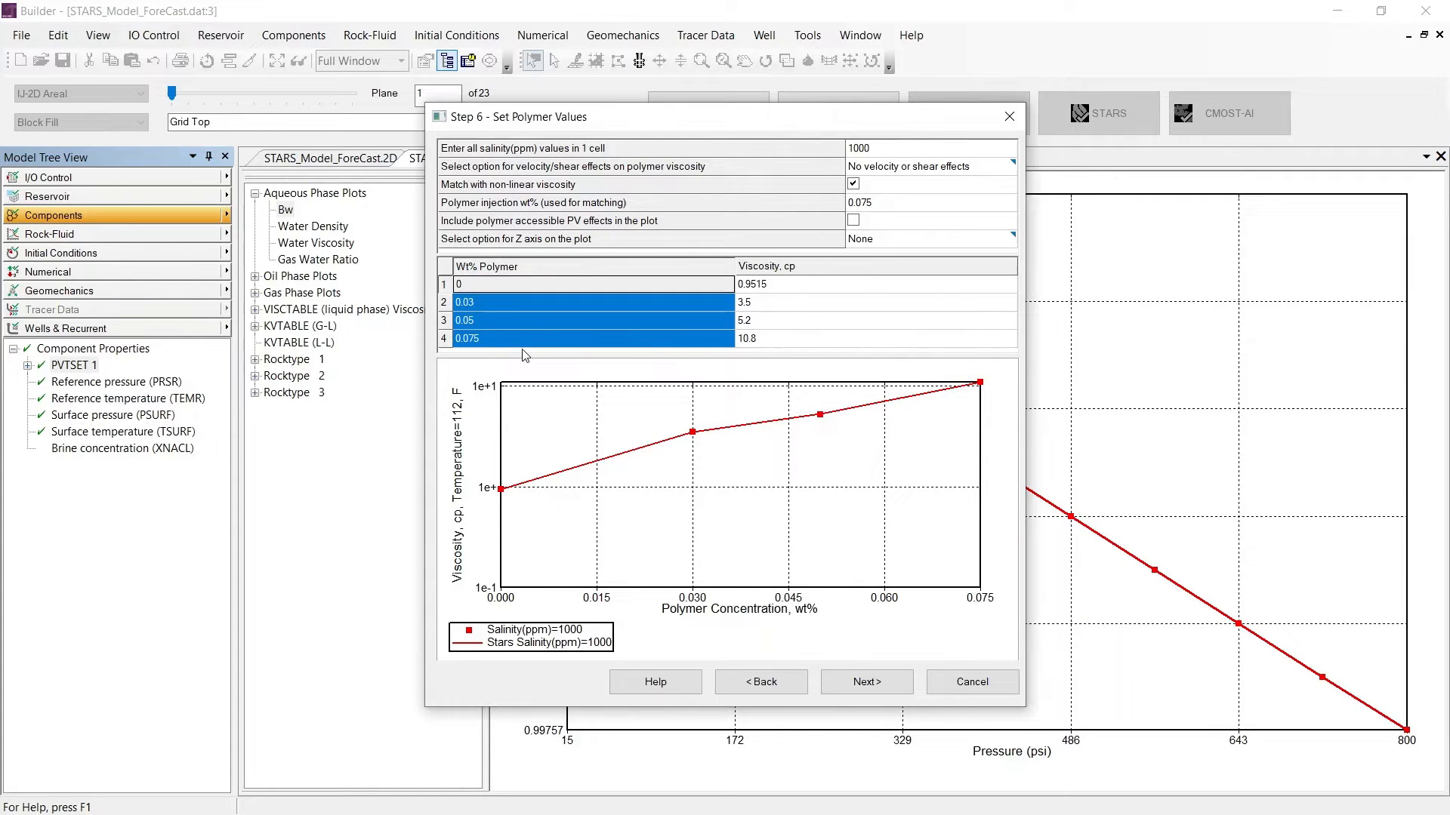
left_click(900, 149)
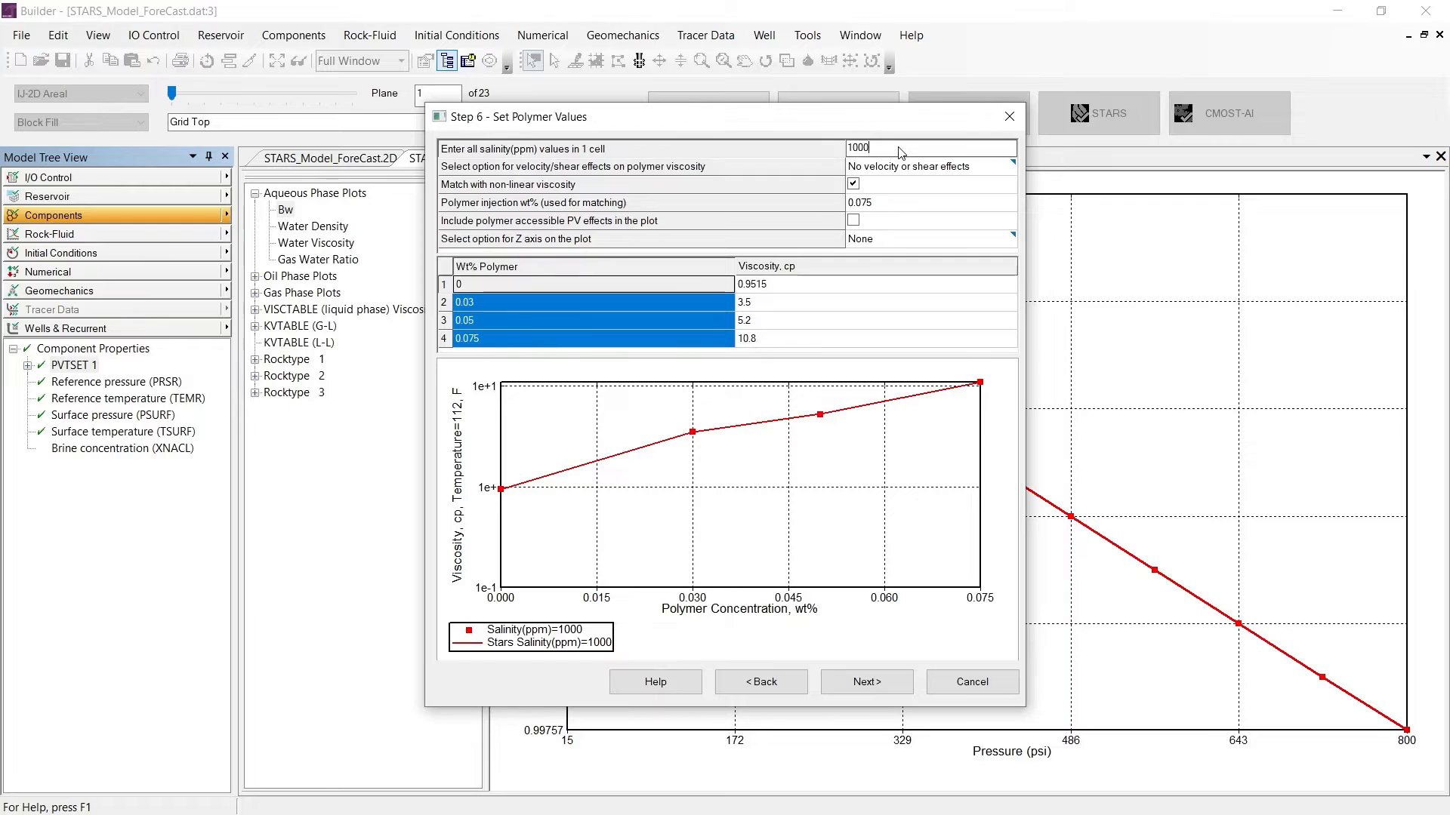
key("BackSpace")
key("BackSpace")
key("BackSpace")
key("BackSpace")
type("35000 50000")
left_click(876, 306)
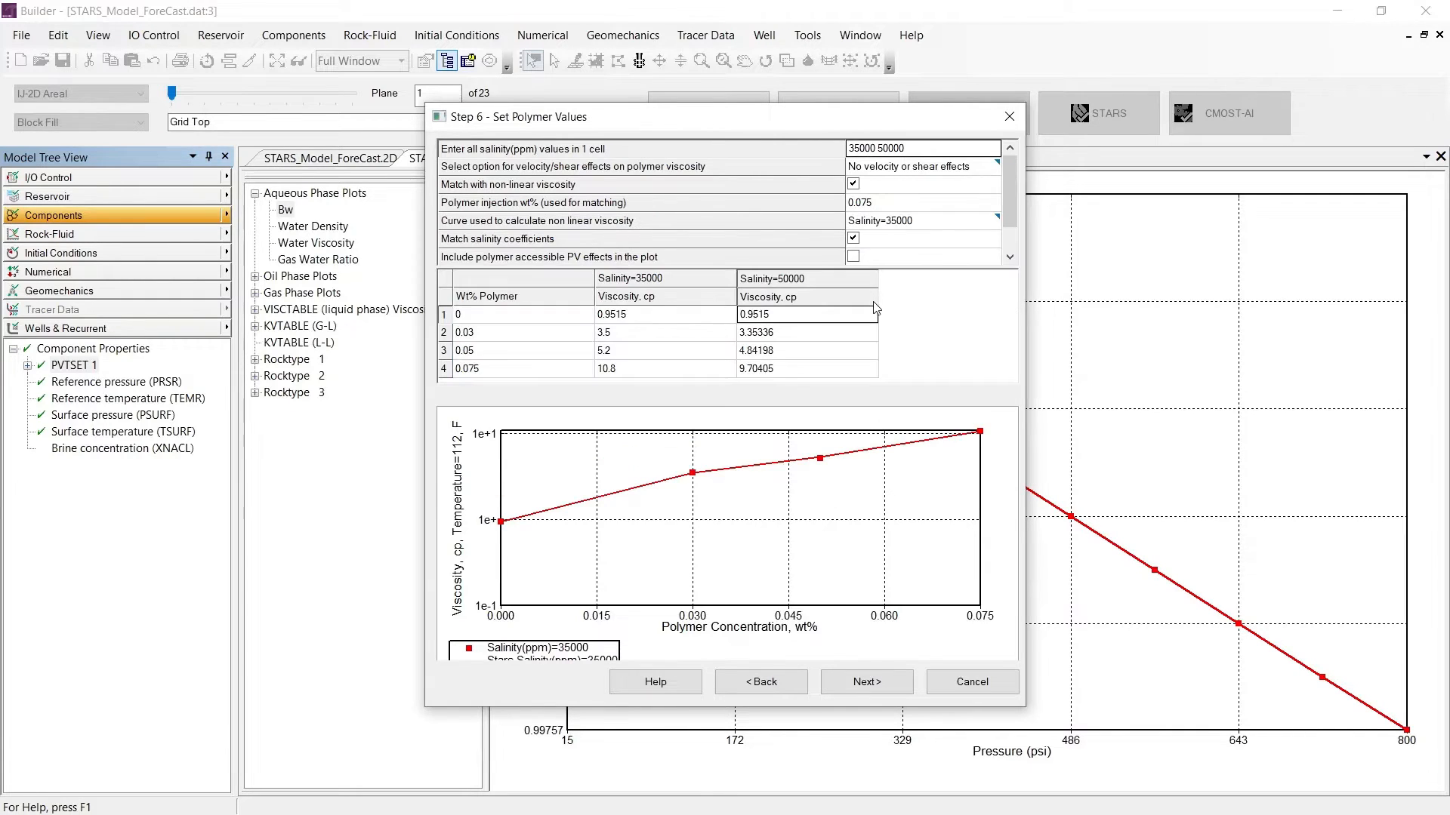
left_click(672, 284)
left_click(771, 294)
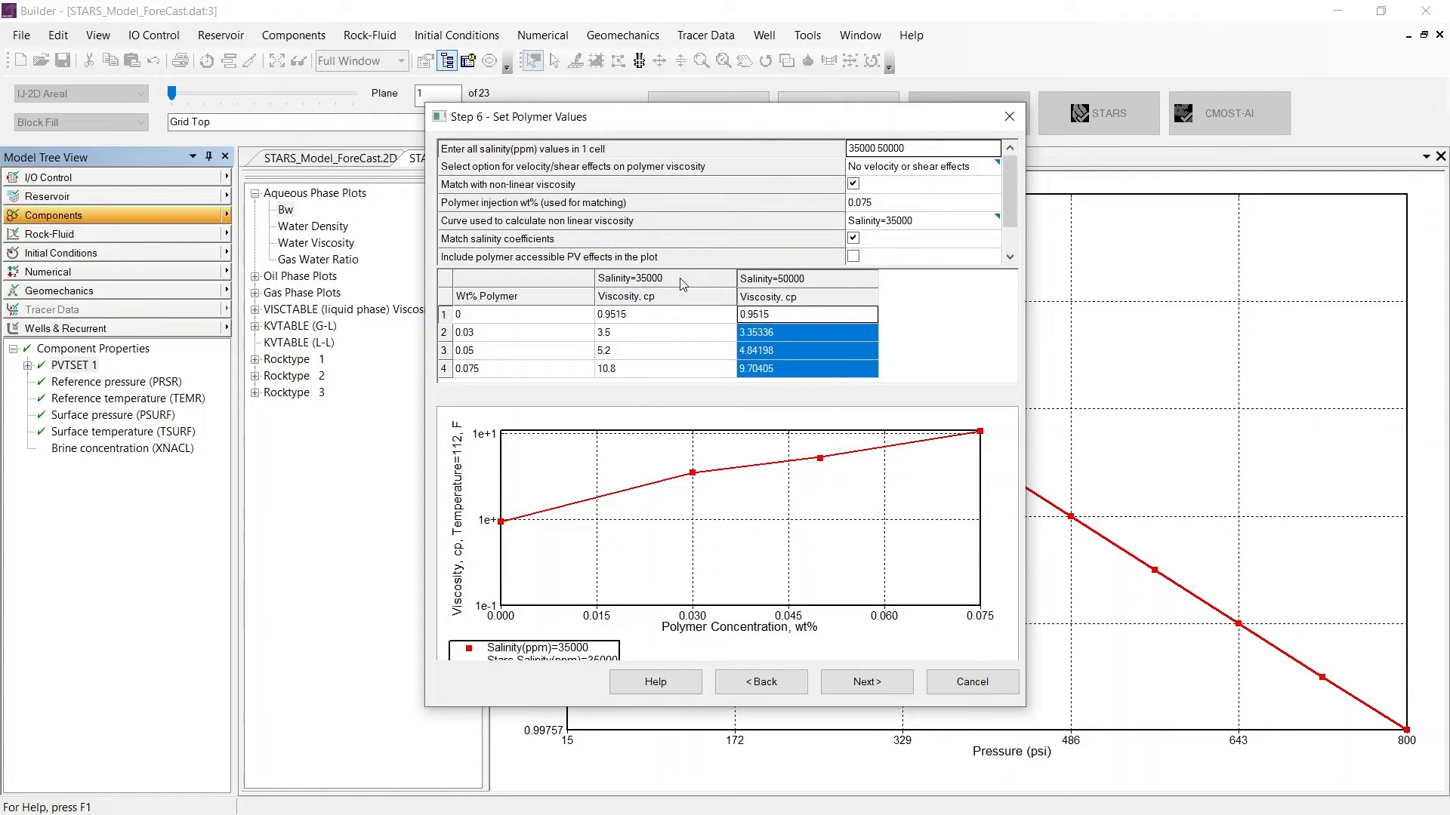
Step: Set the velocity/shear effects option for polymer viscosity to Function of velocity and accept the resulting notice
left_click(717, 262)
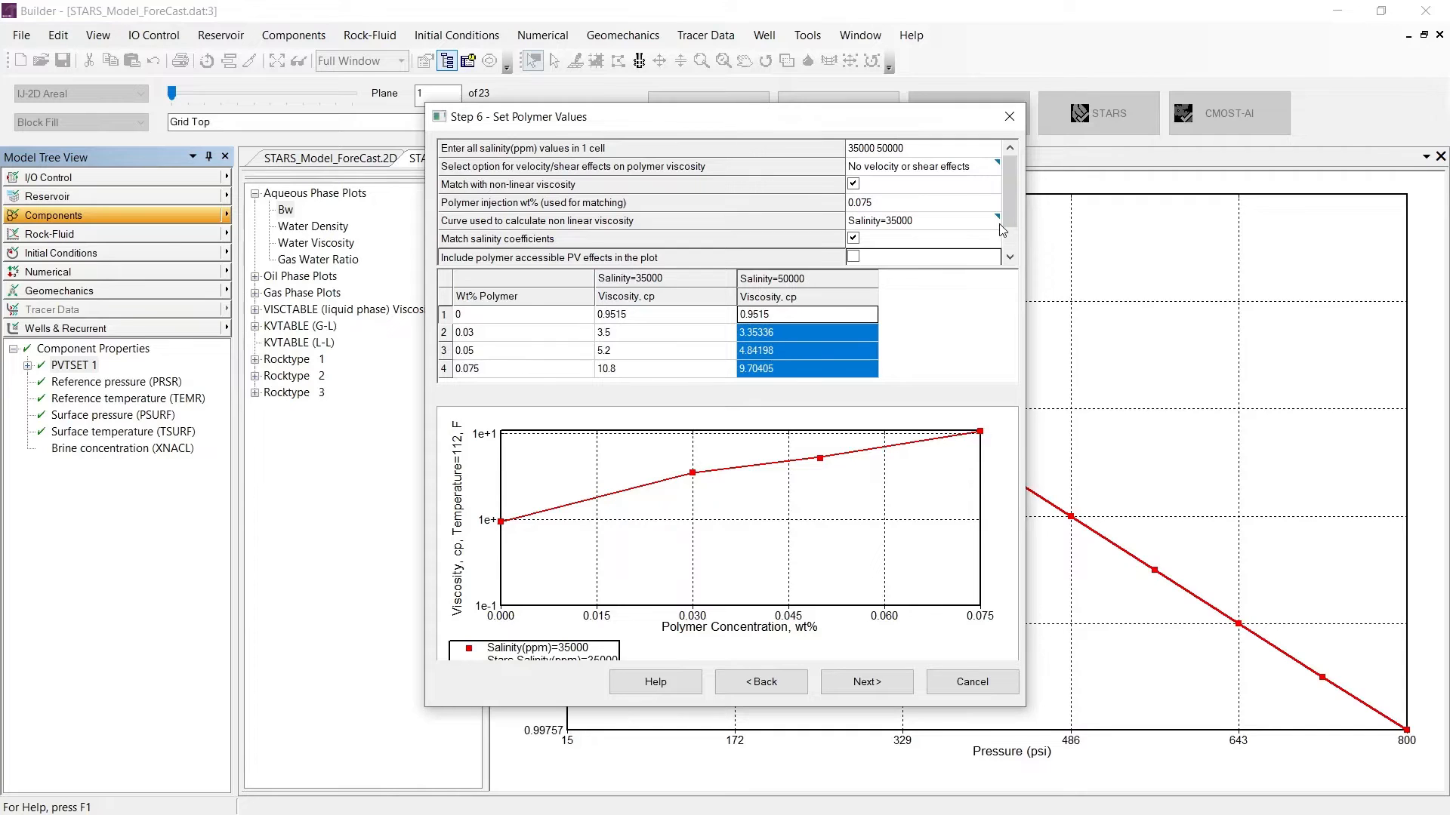
left_click(991, 168)
left_click(991, 167)
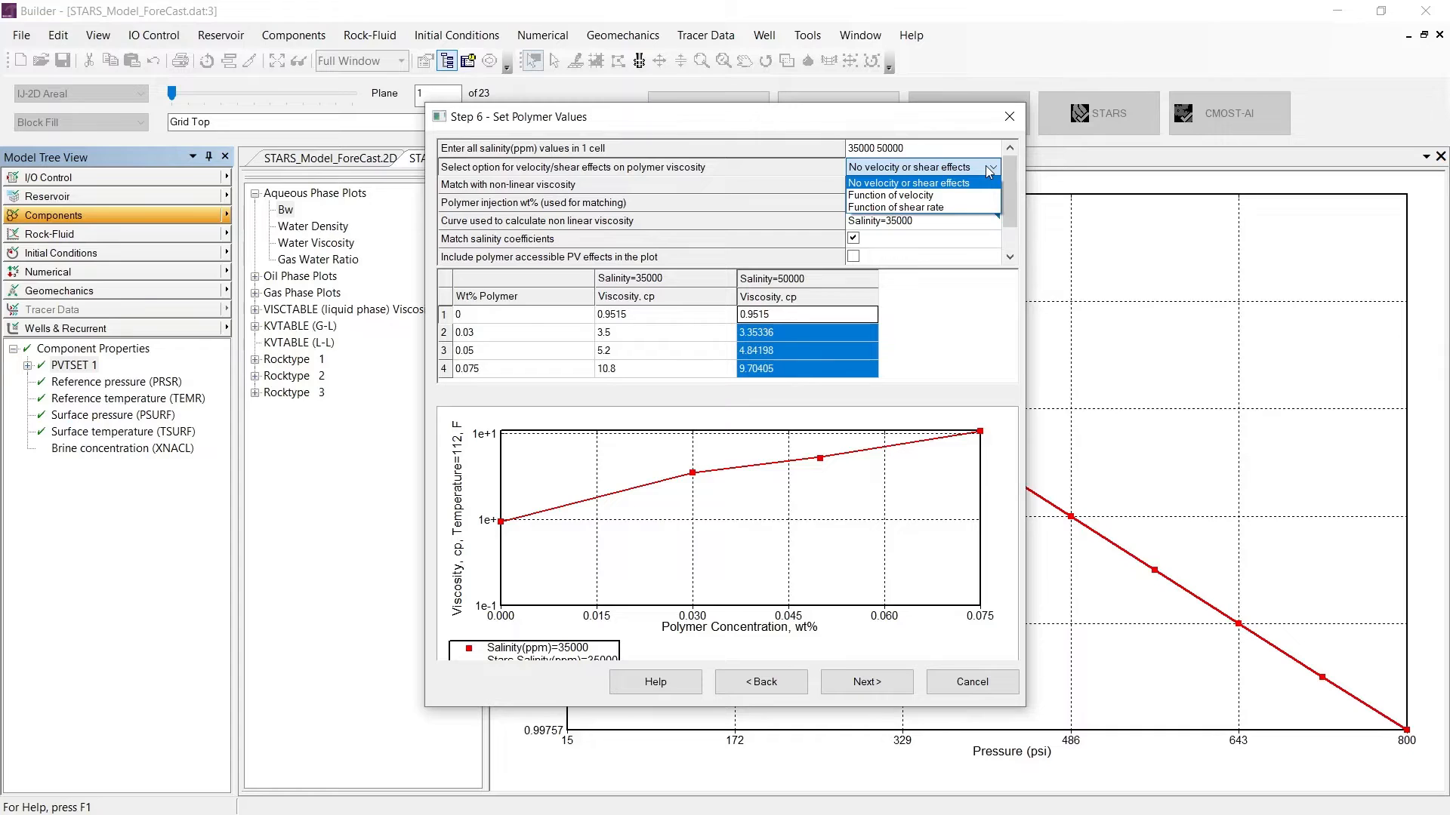
left_click(944, 198)
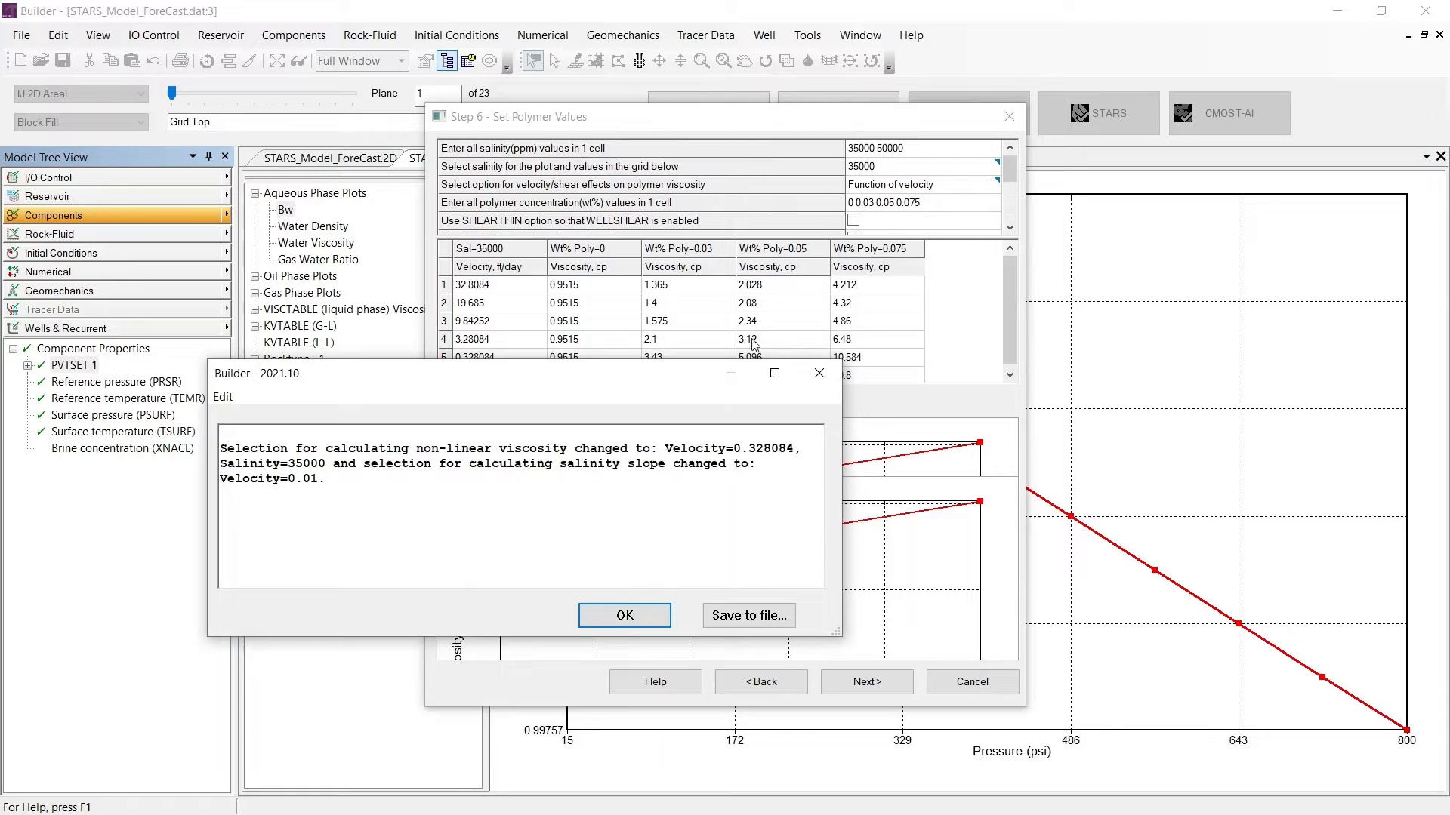
left_click(651, 622)
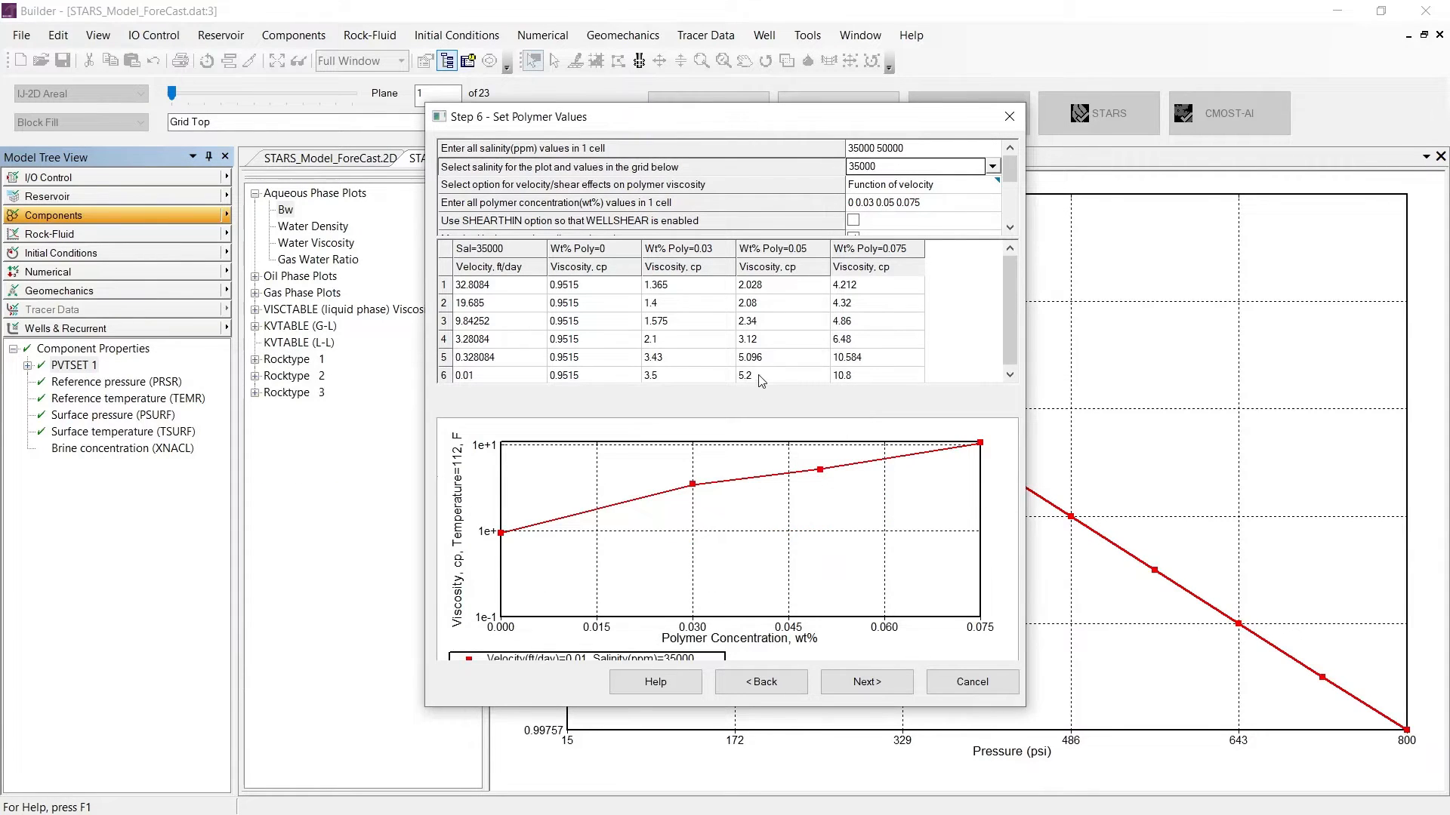
Step: Examine the velocity column and the viscosity columns for each polymer concentration in the 35000 ppm salinity table
left_click(479, 285)
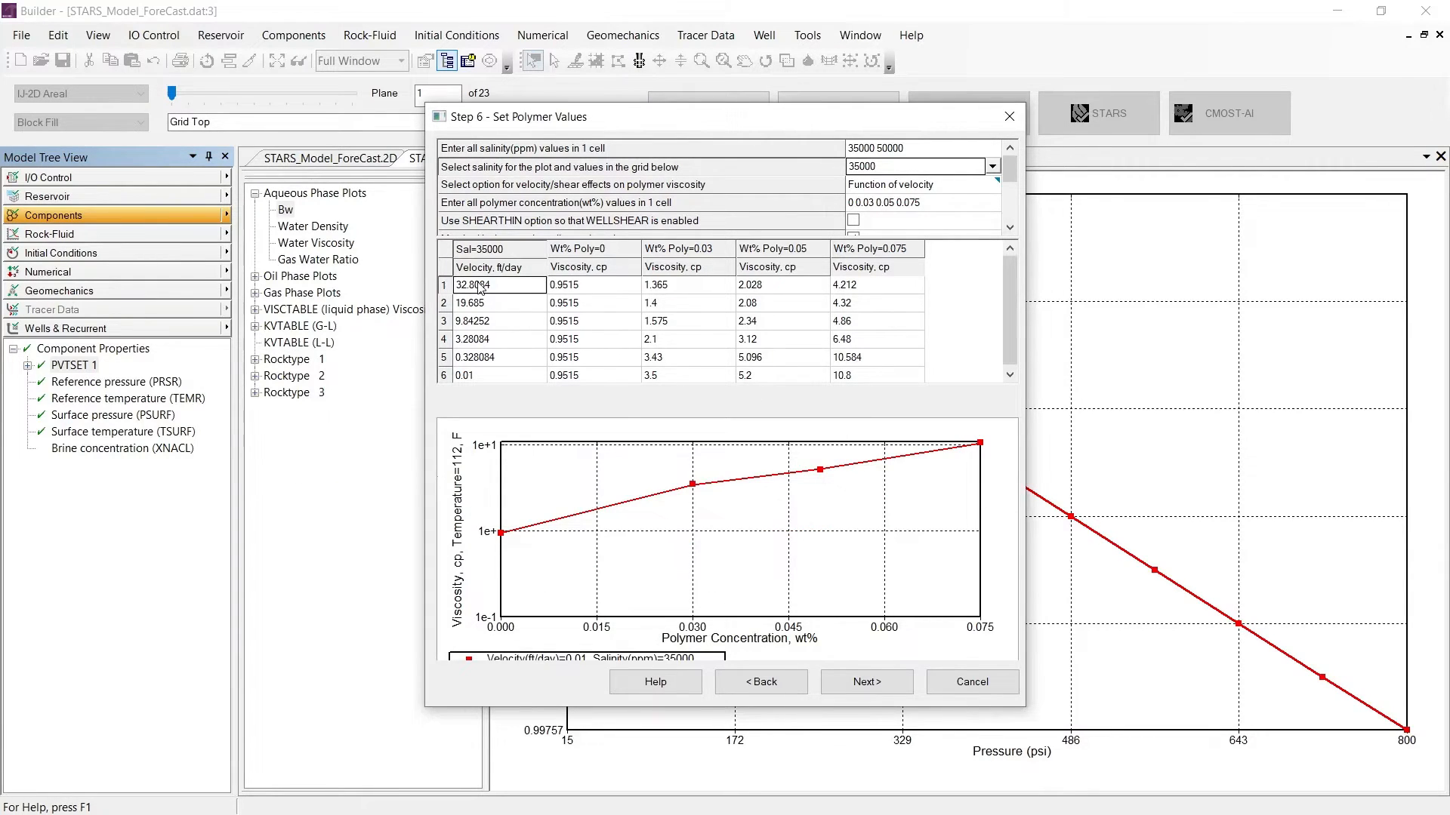
left_click_drag(478, 282, 474, 398)
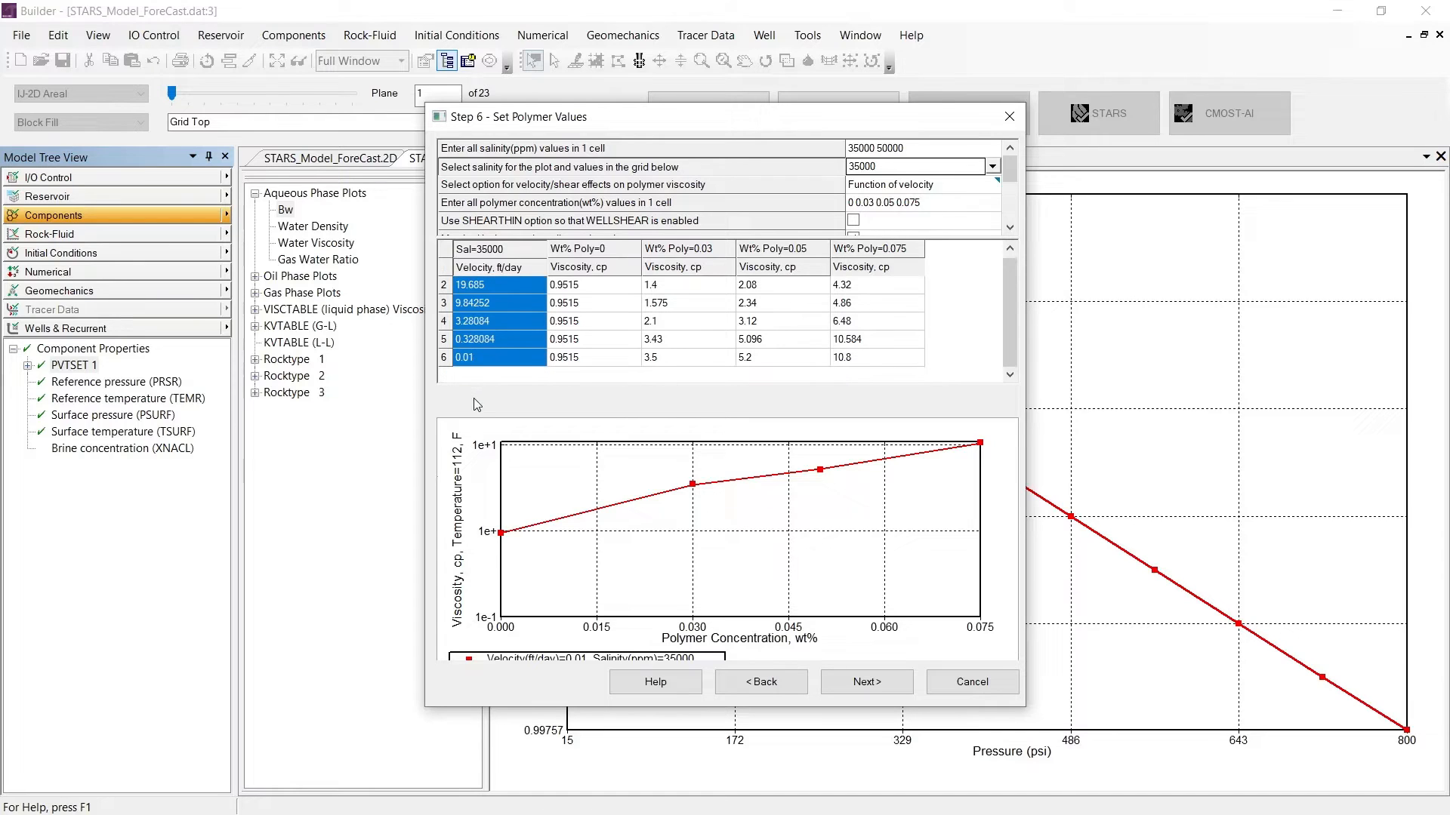
left_click(598, 248)
left_click(709, 251)
left_click(780, 249)
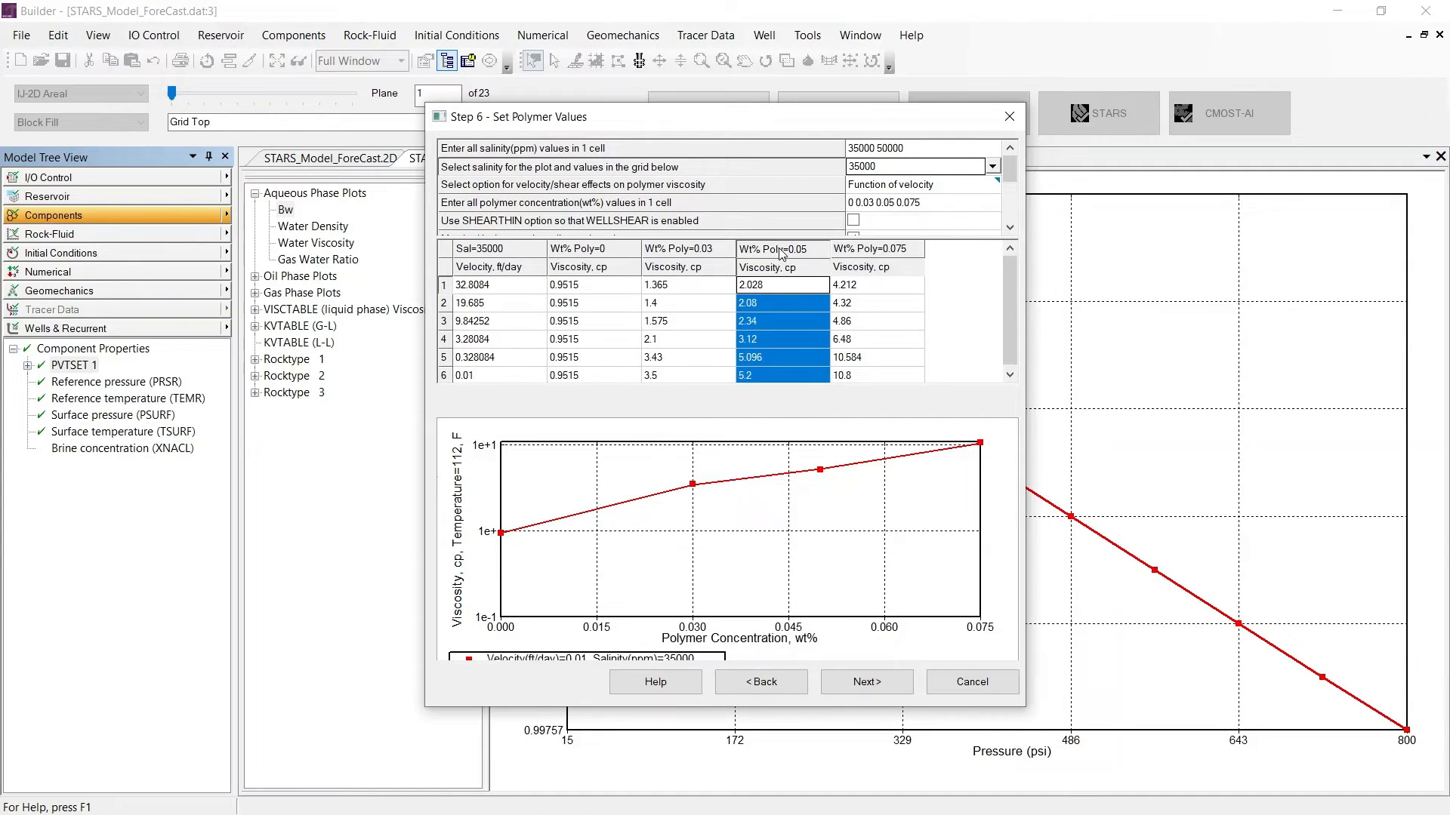
left_click(867, 253)
left_click(934, 204)
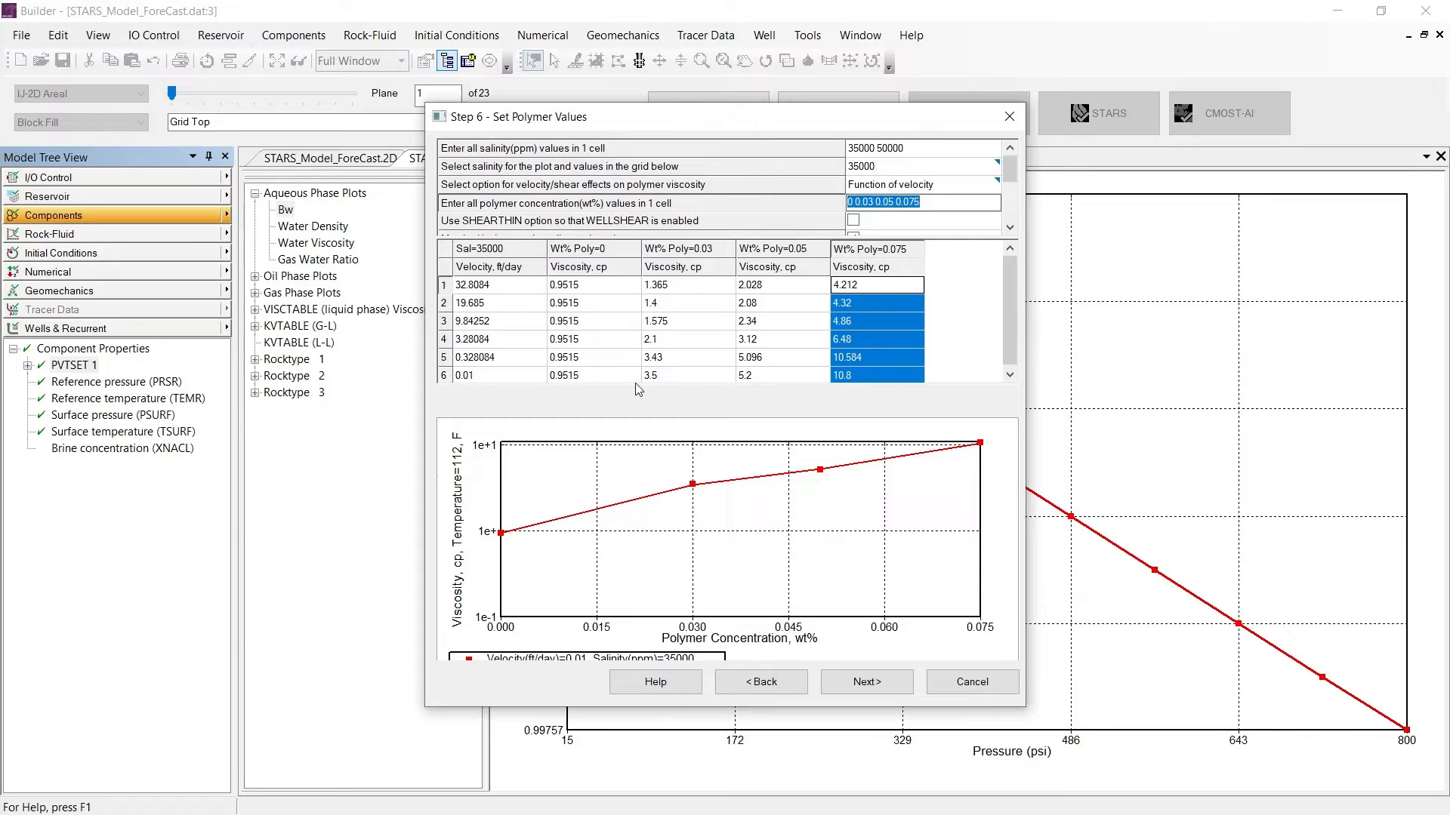
left_click_drag(511, 287, 512, 365)
left_click_drag(580, 305, 893, 374)
left_click(608, 253)
left_click(679, 252)
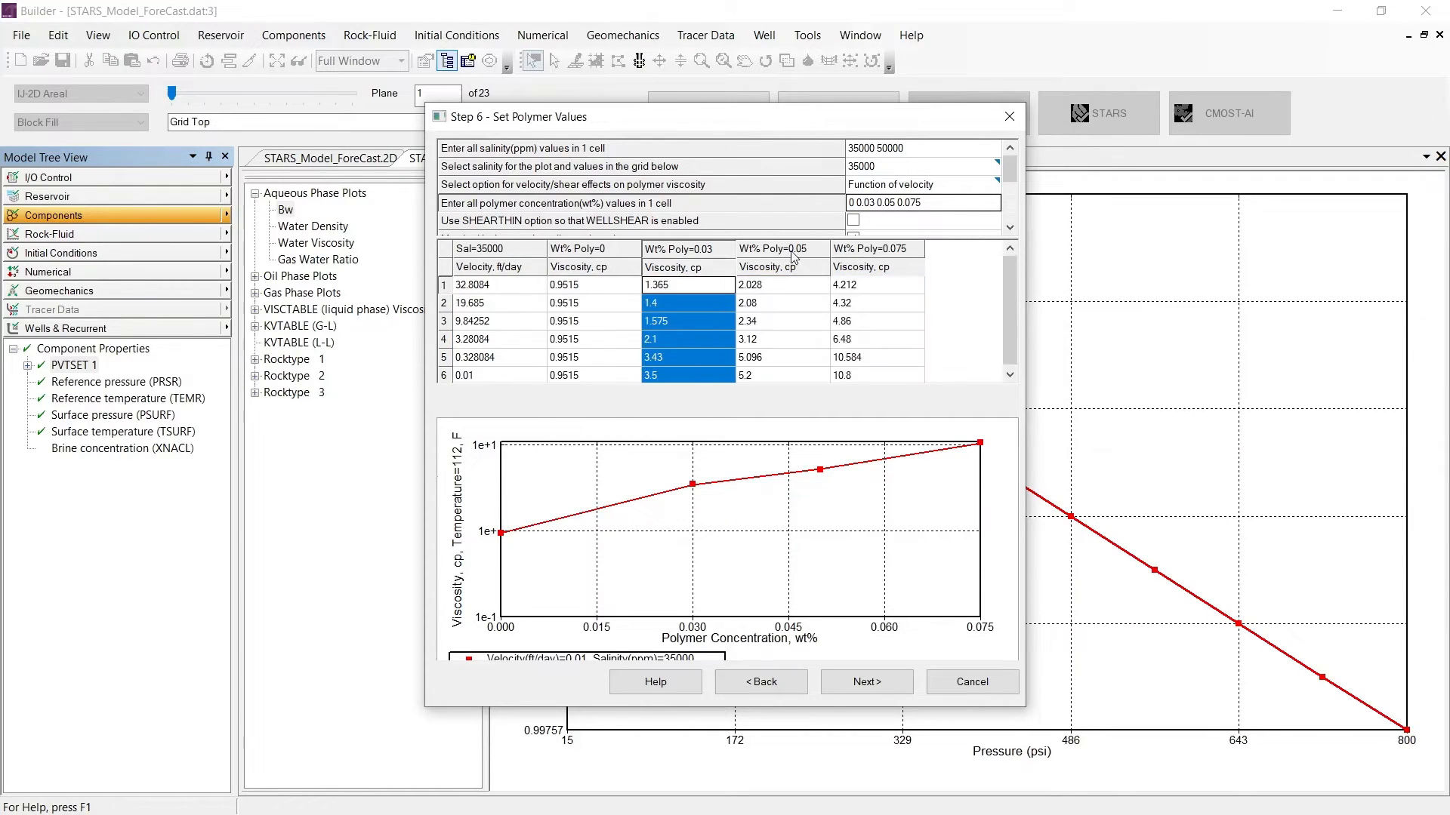
left_click(861, 255)
left_click(497, 267)
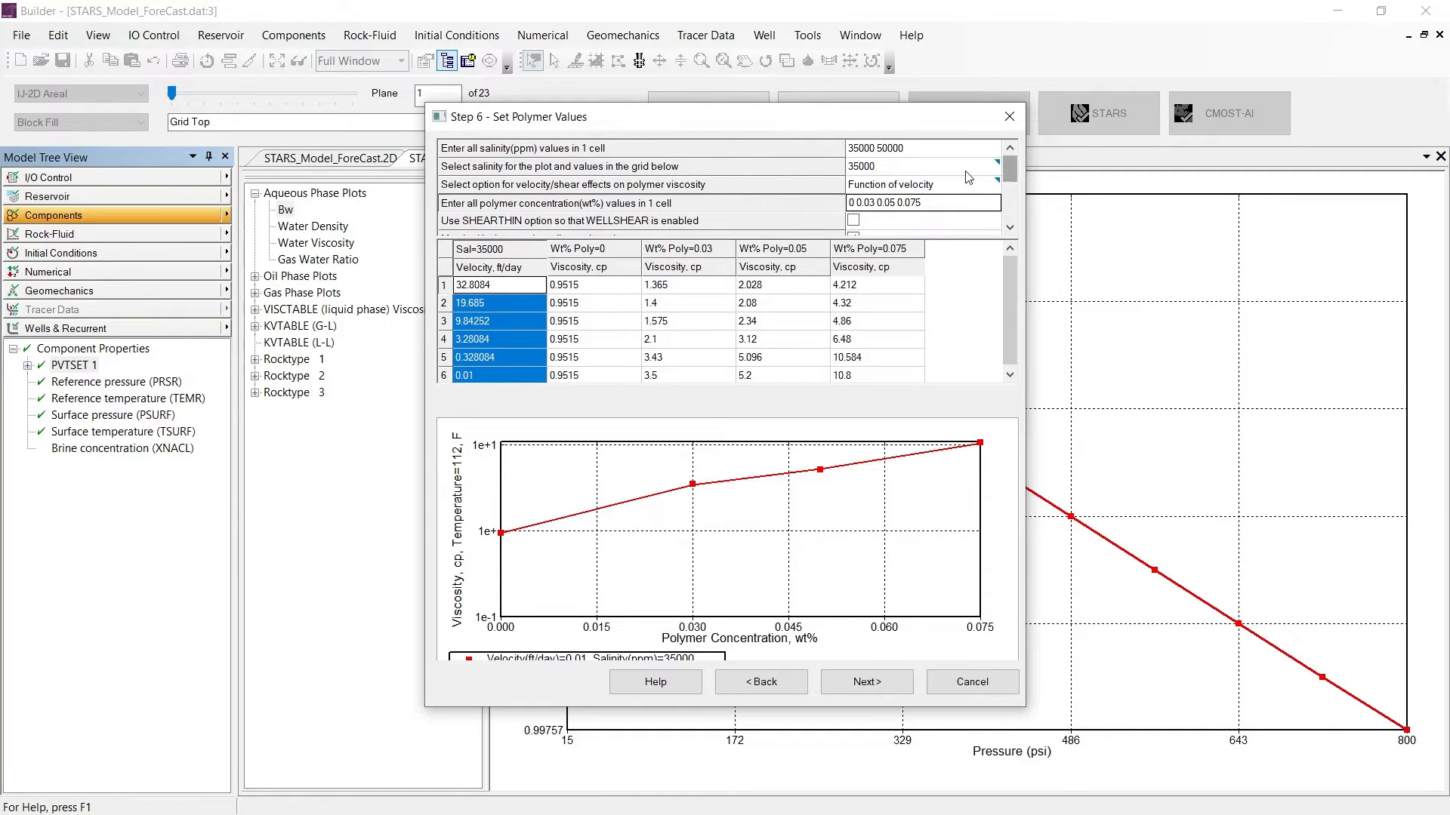
Step: Switch the salinity used for the plot and the viscosity table to 50000 ppm
left_click(906, 166)
left_click(880, 166)
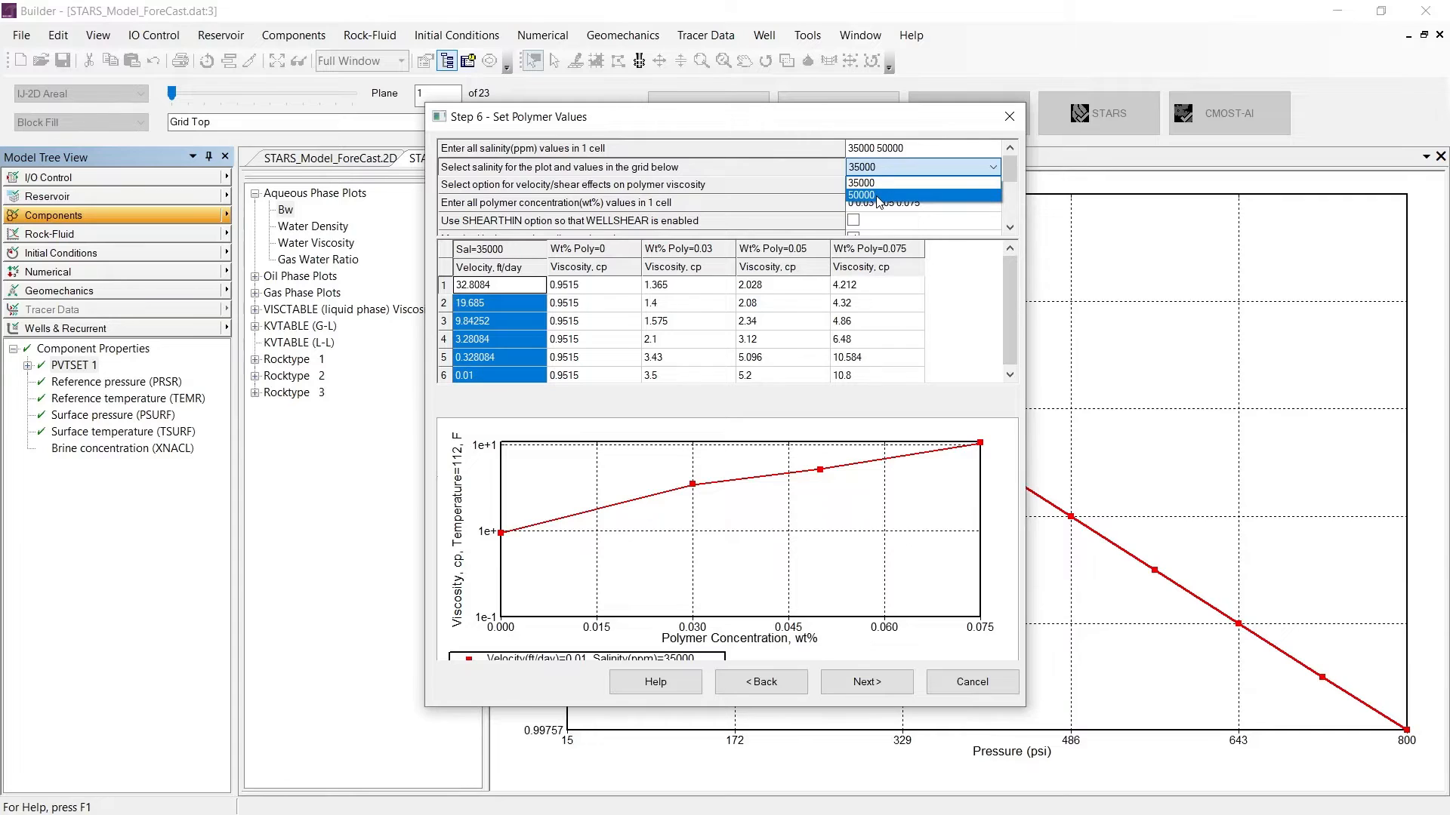
left_click(876, 194)
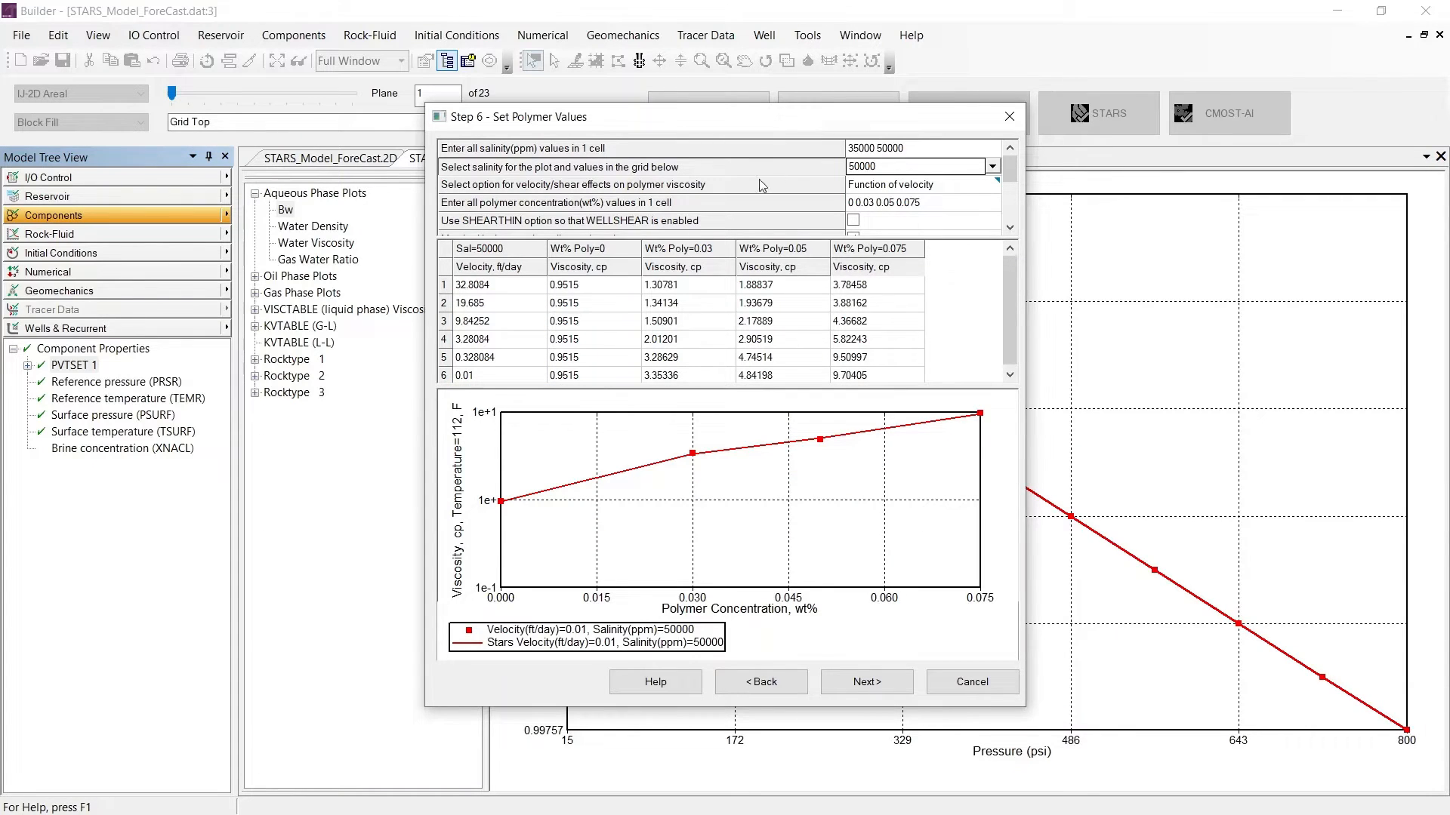
left_click(689, 225)
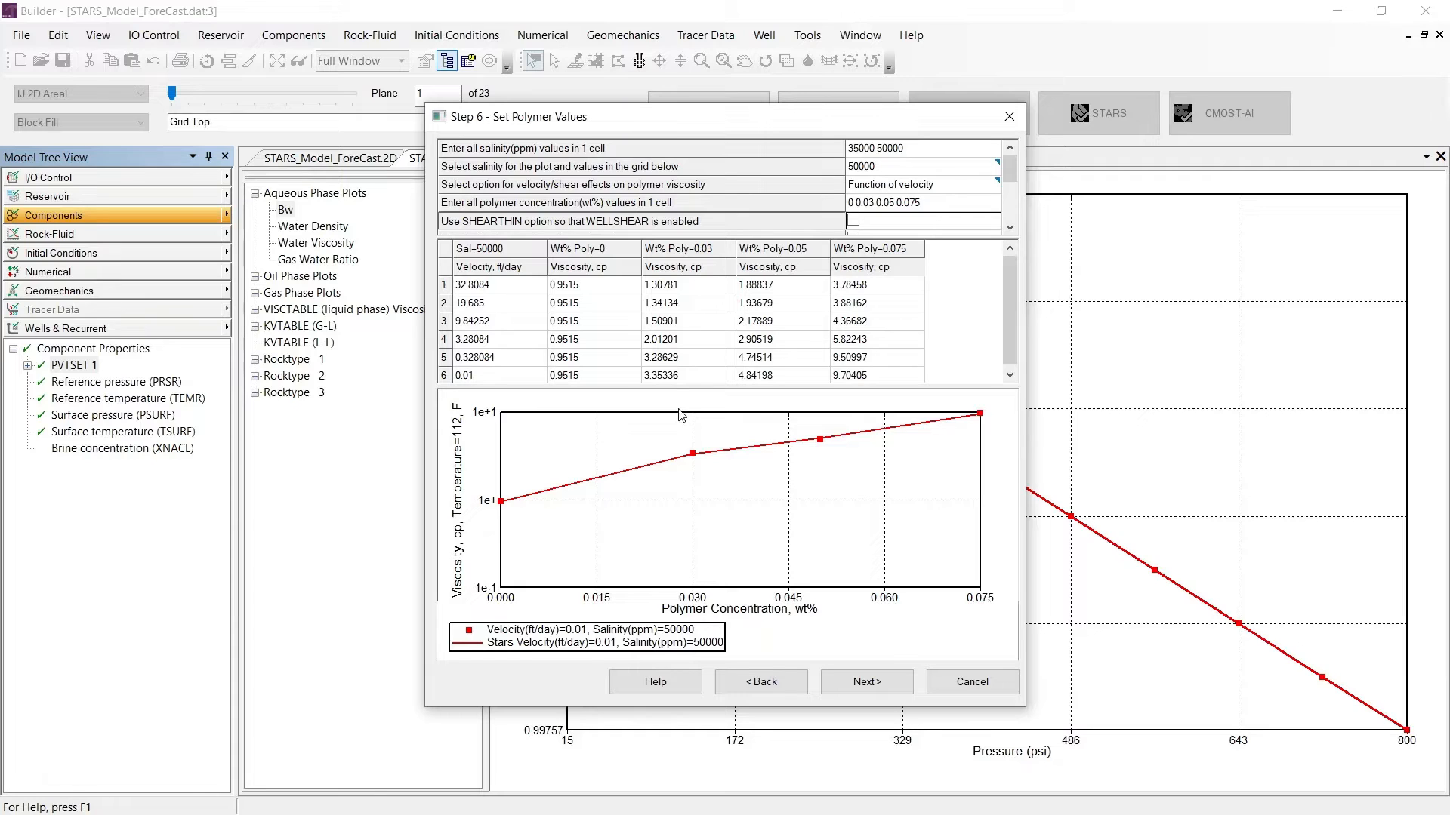
Step: Set the Z axis option of the polymer viscosity plot to Velocity/Shear
scroll(1014, 188, "down", 1)
scroll(1014, 188, "down", 3)
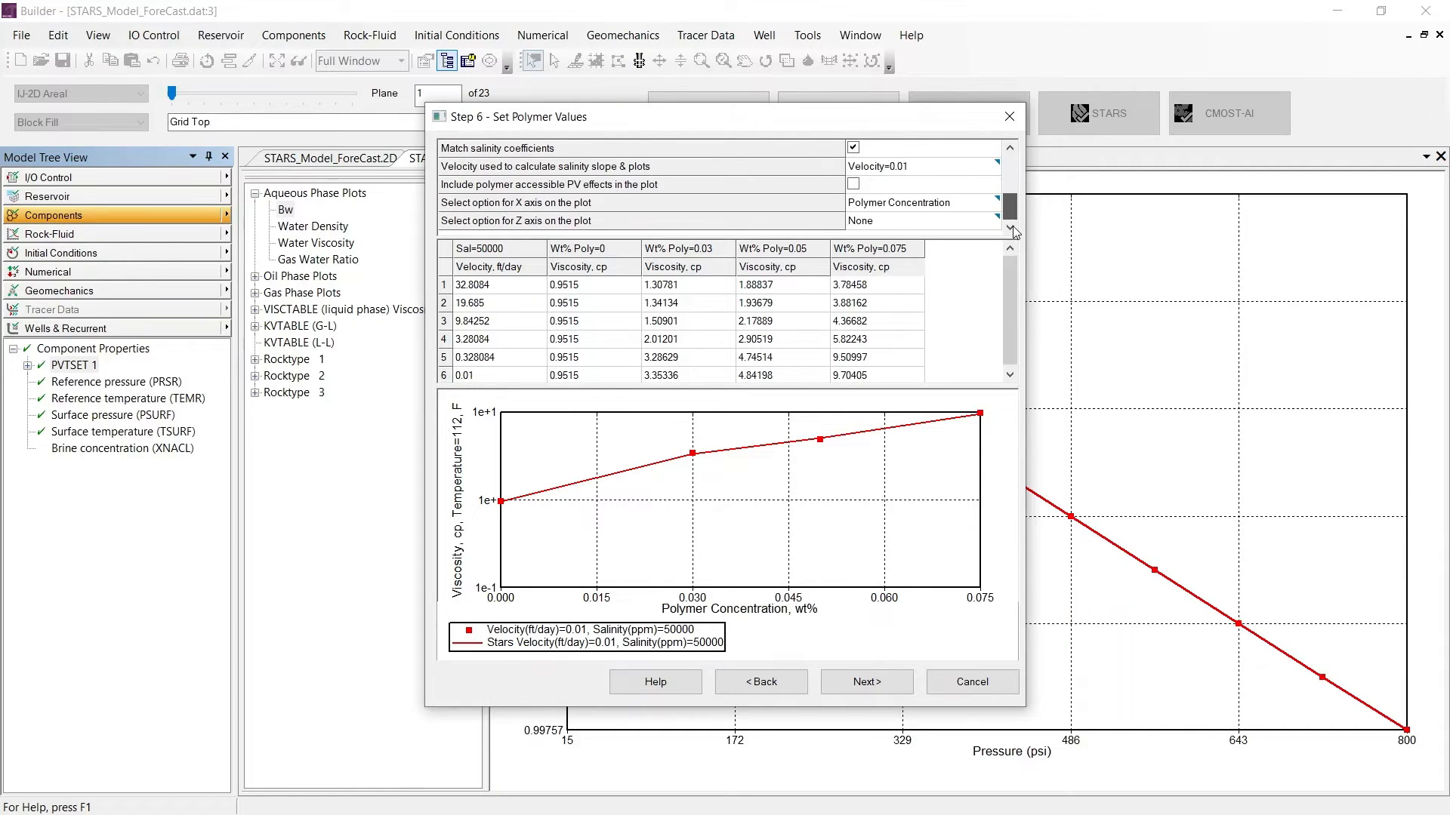
left_click(913, 220)
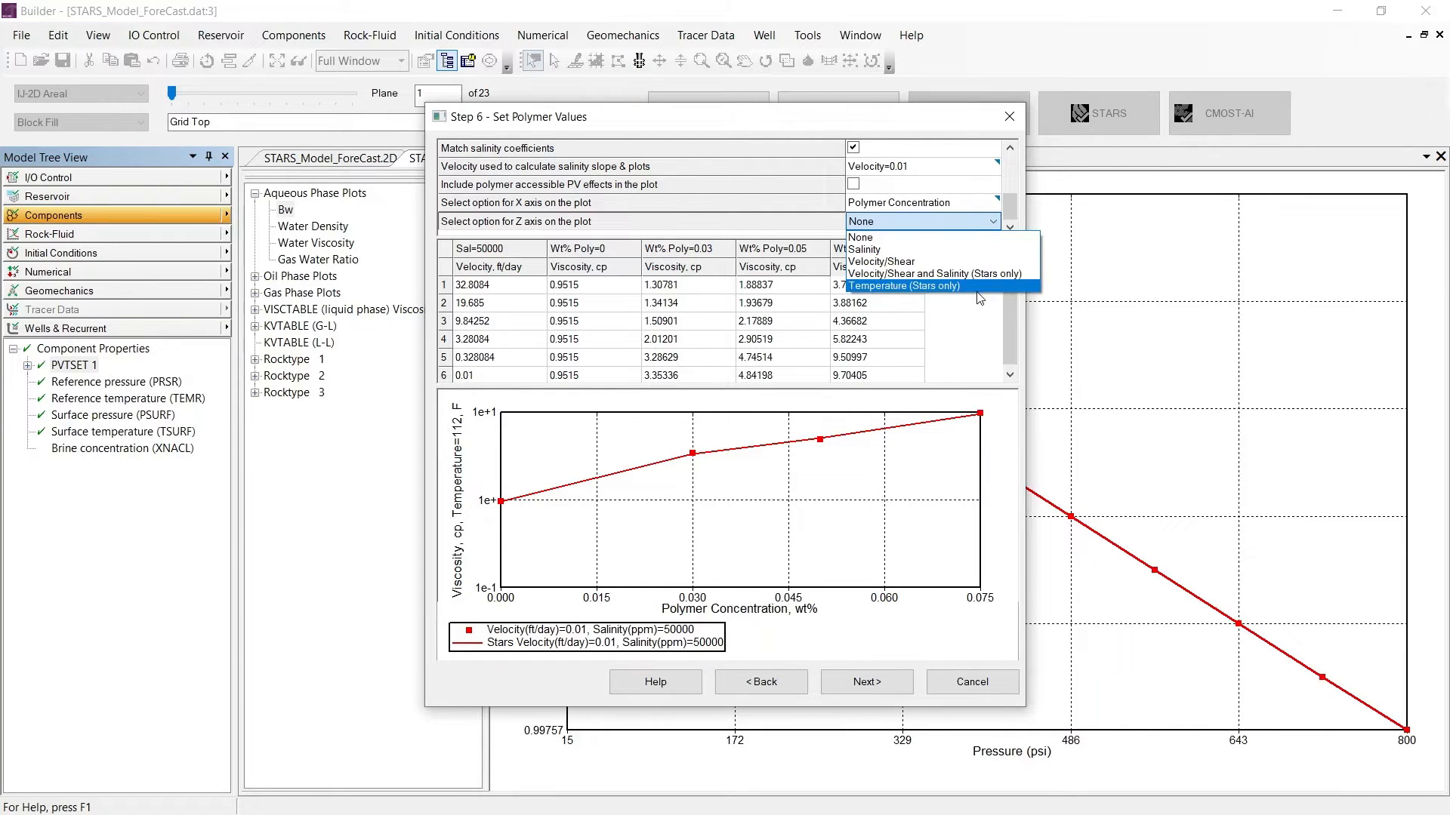
left_click(906, 261)
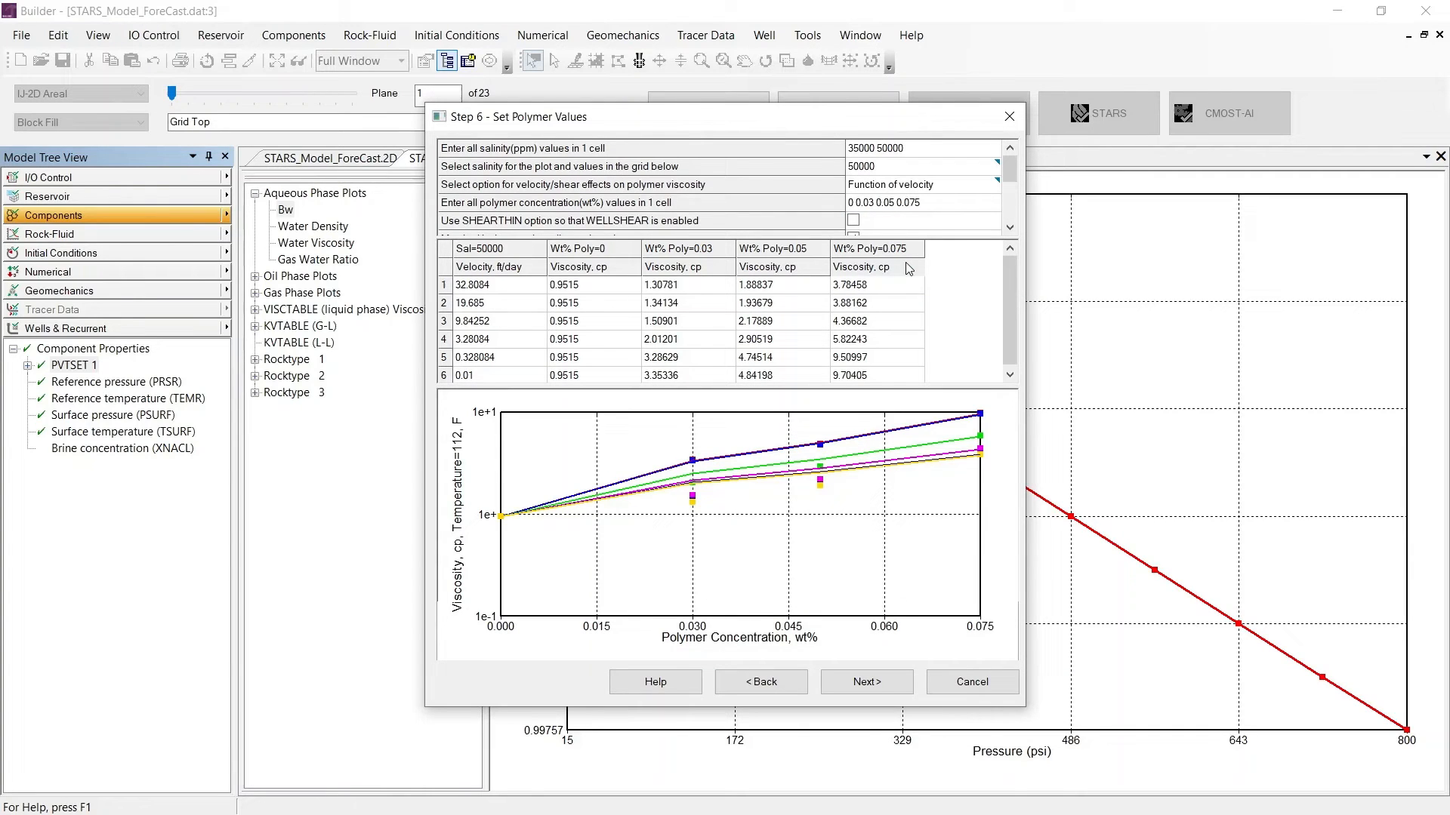
Step: Set the X axis option of the polymer viscosity plot to Velocity/Shear
left_click(1007, 207)
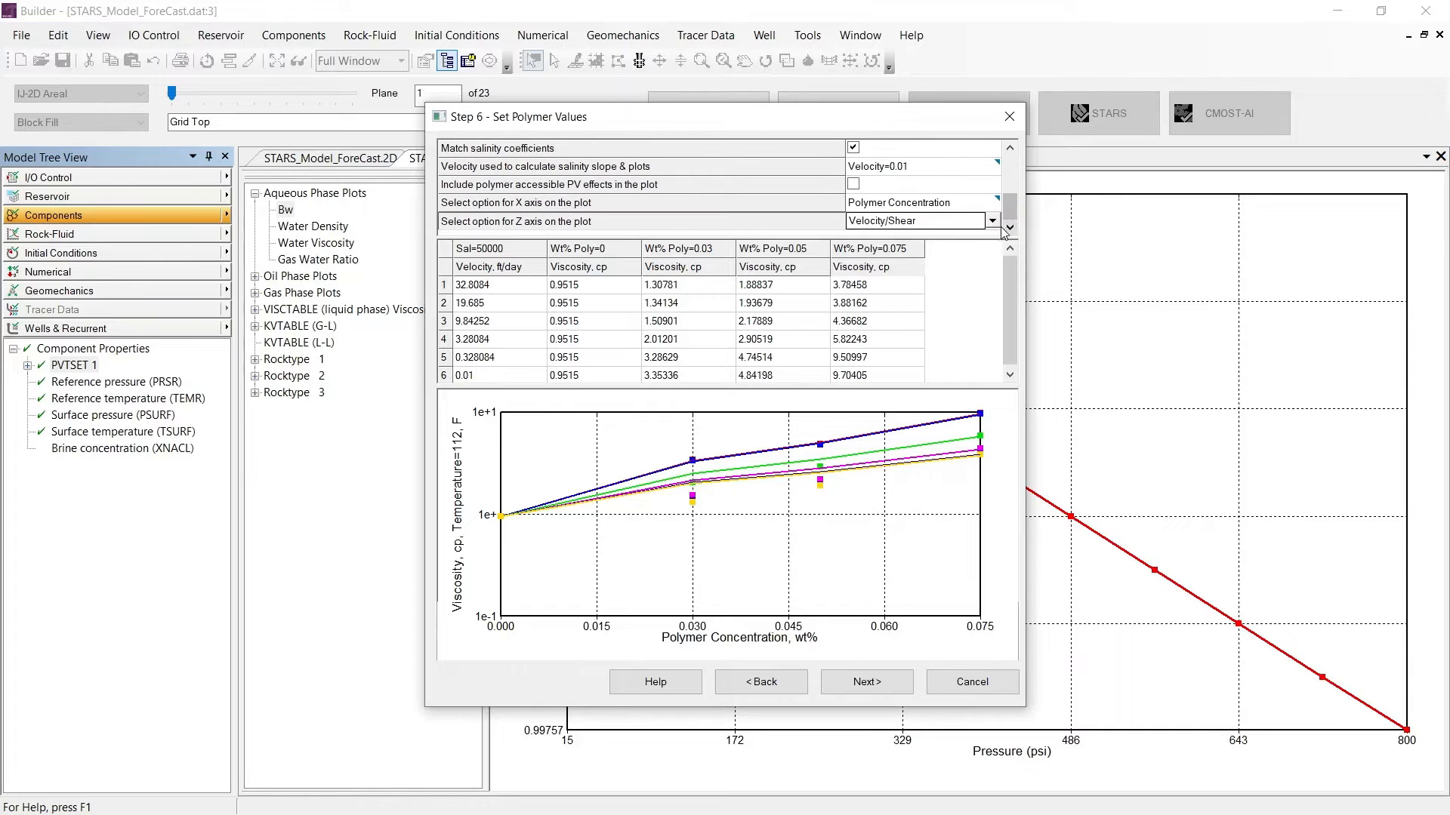
left_click(962, 204)
left_click(962, 205)
left_click(943, 243)
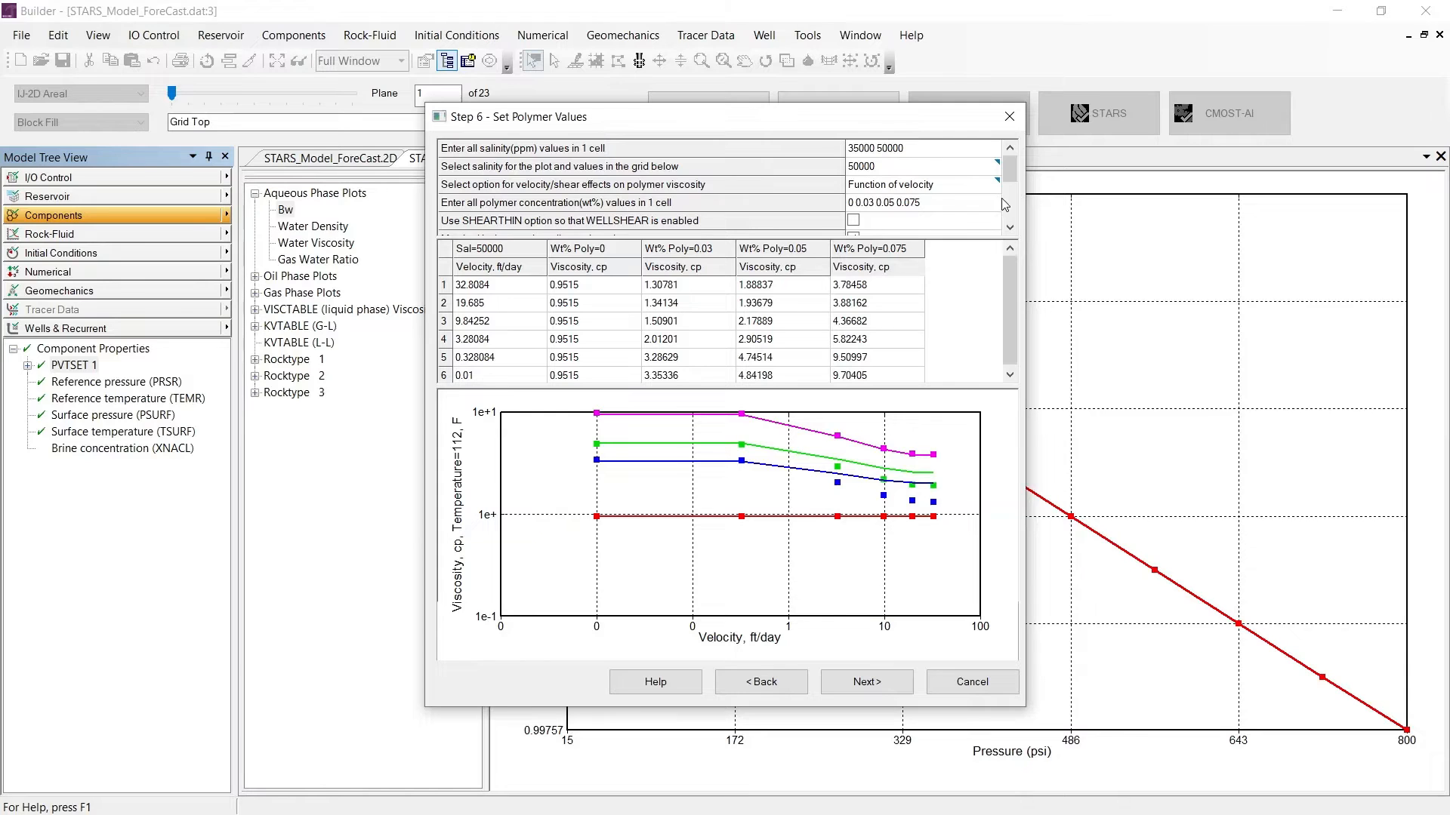
Step: Set the X axis option of the polymer viscosity plot to Salinity
left_click_drag(1009, 169, 1012, 230)
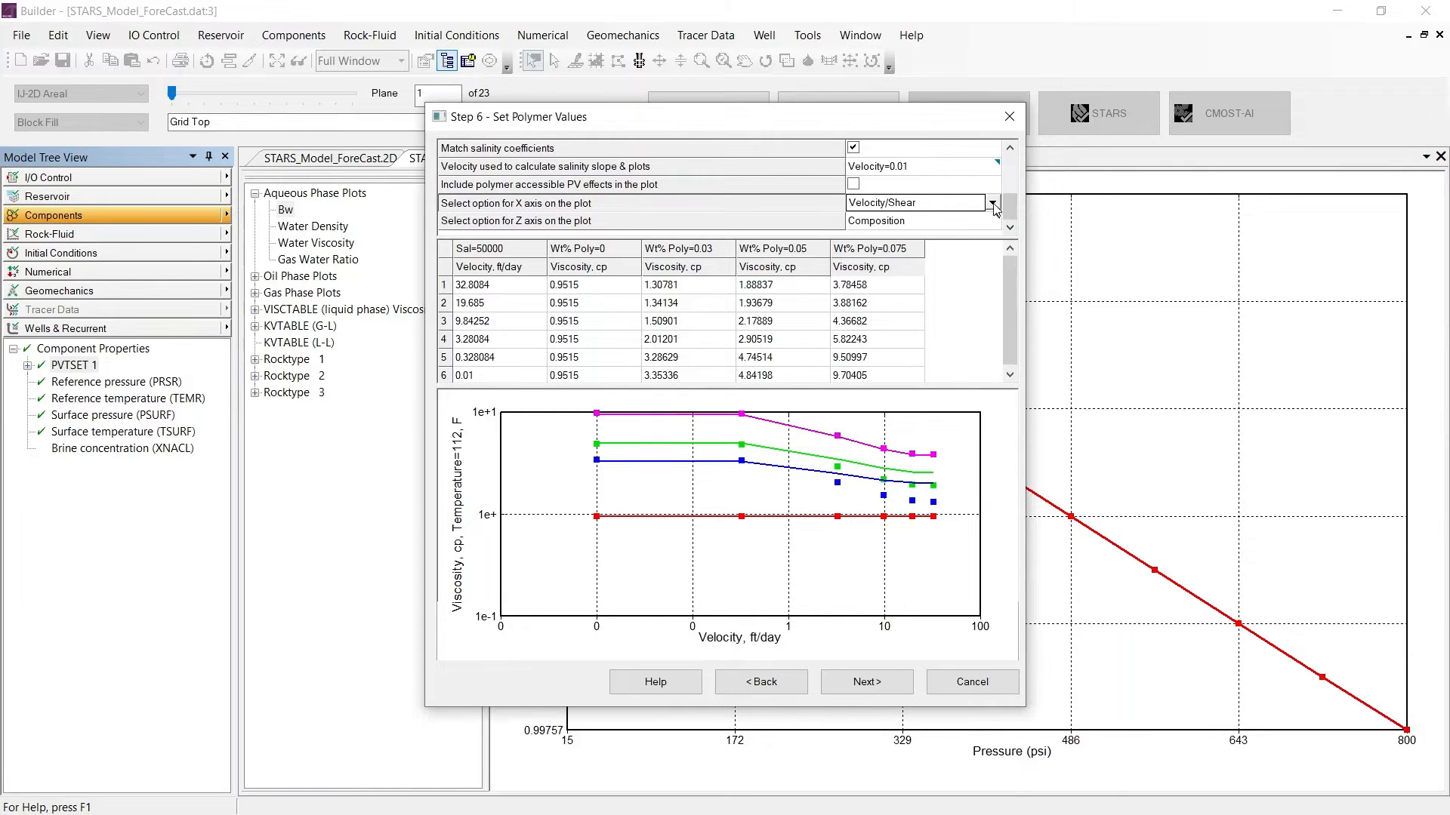
left_click(992, 203)
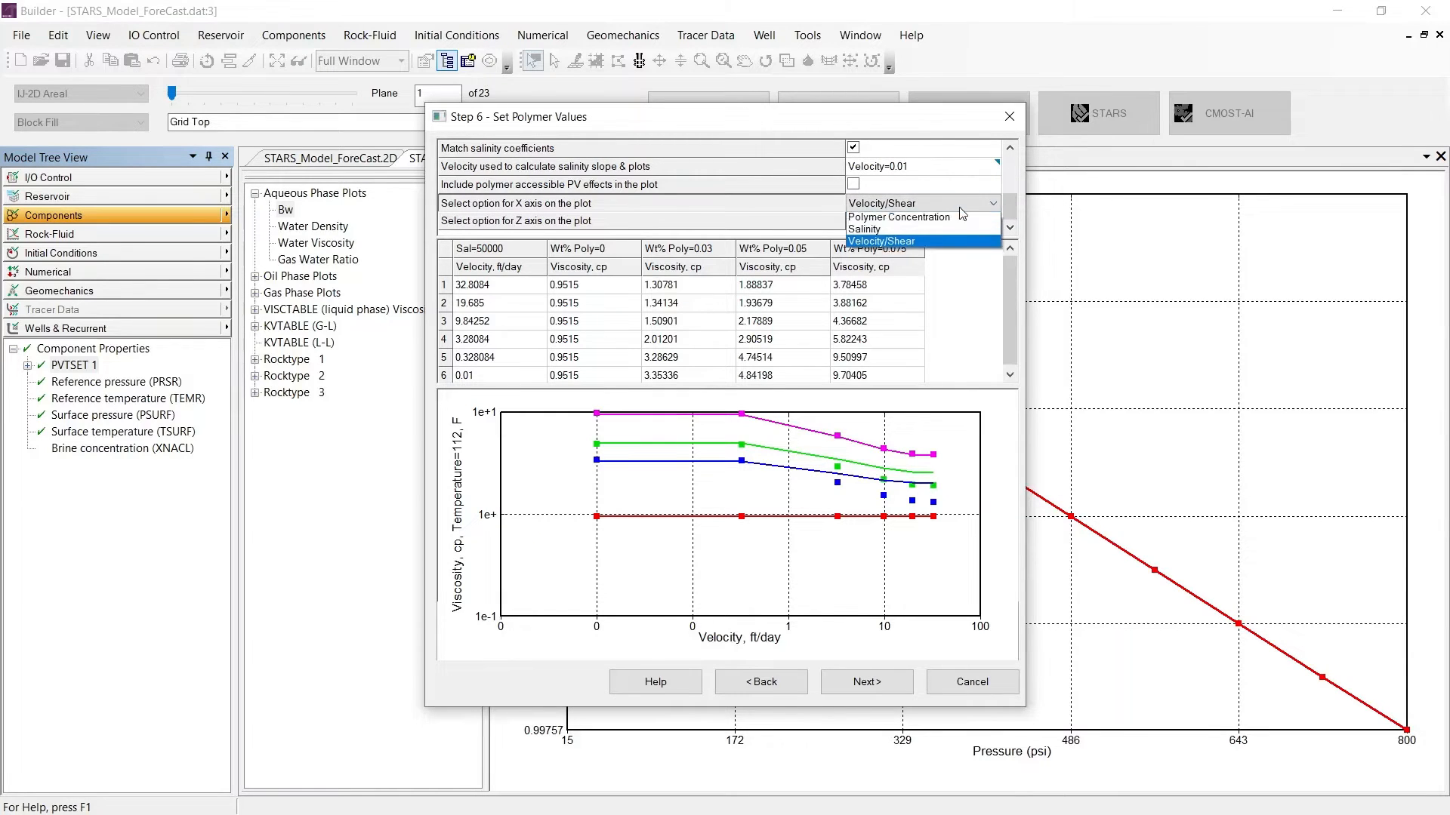
left_click(910, 231)
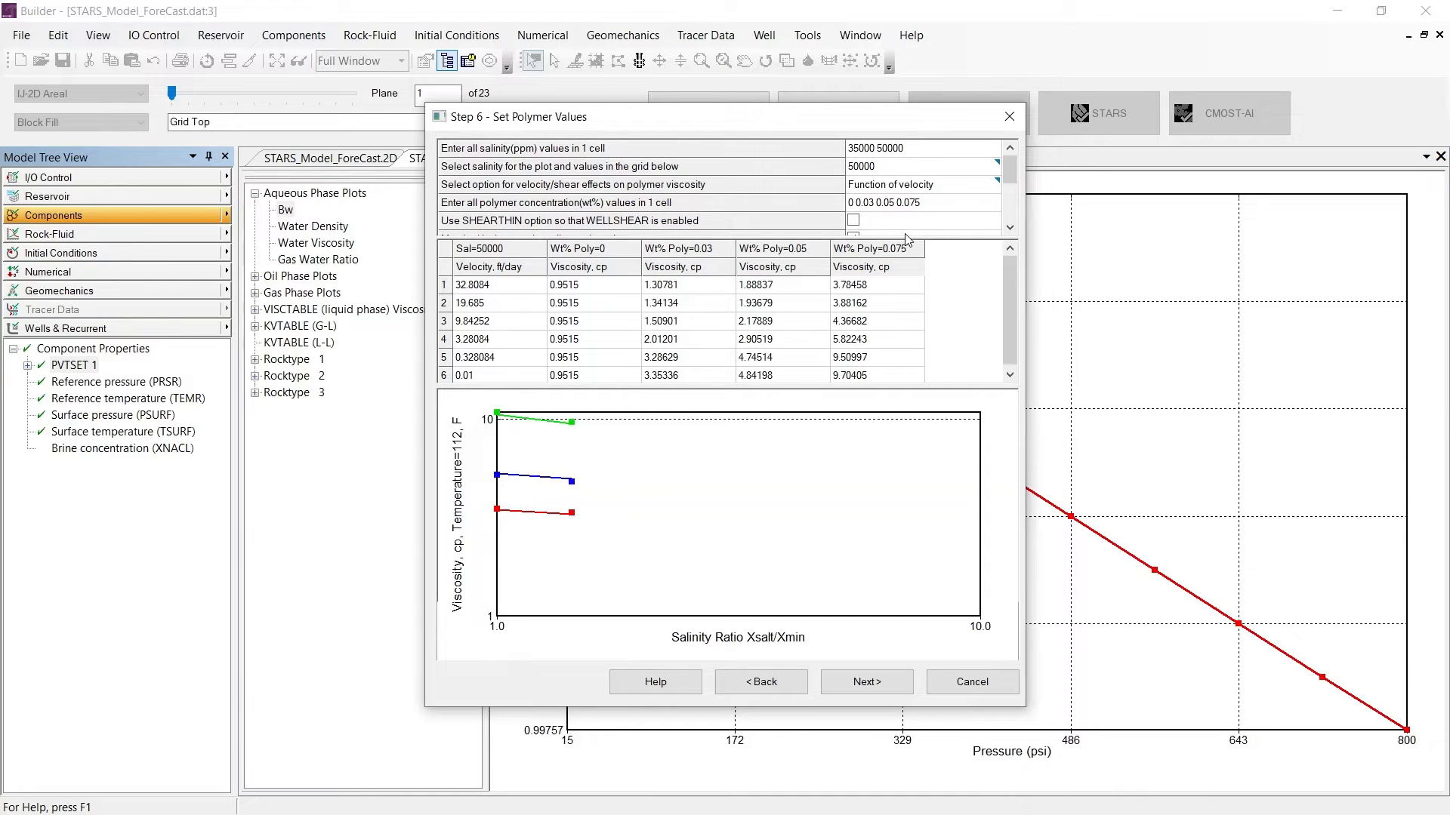
Step: Review the matching options for shear and non-linear viscosity, polymer injection wt%, the non-linear viscosity curve, salinity coefficients and the salinity slope velocity
left_click_drag(1015, 171, 1012, 188)
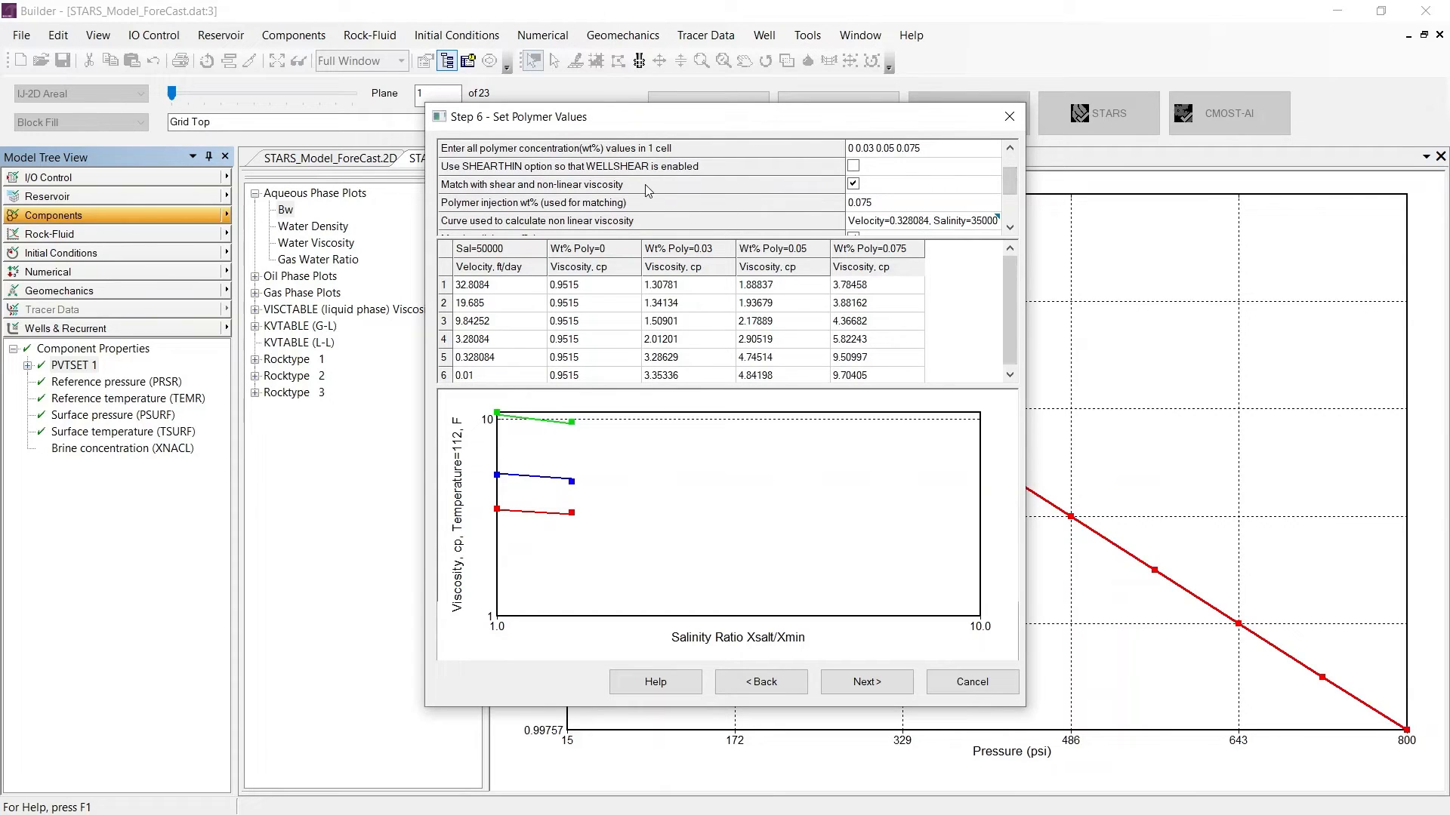
left_click(647, 187)
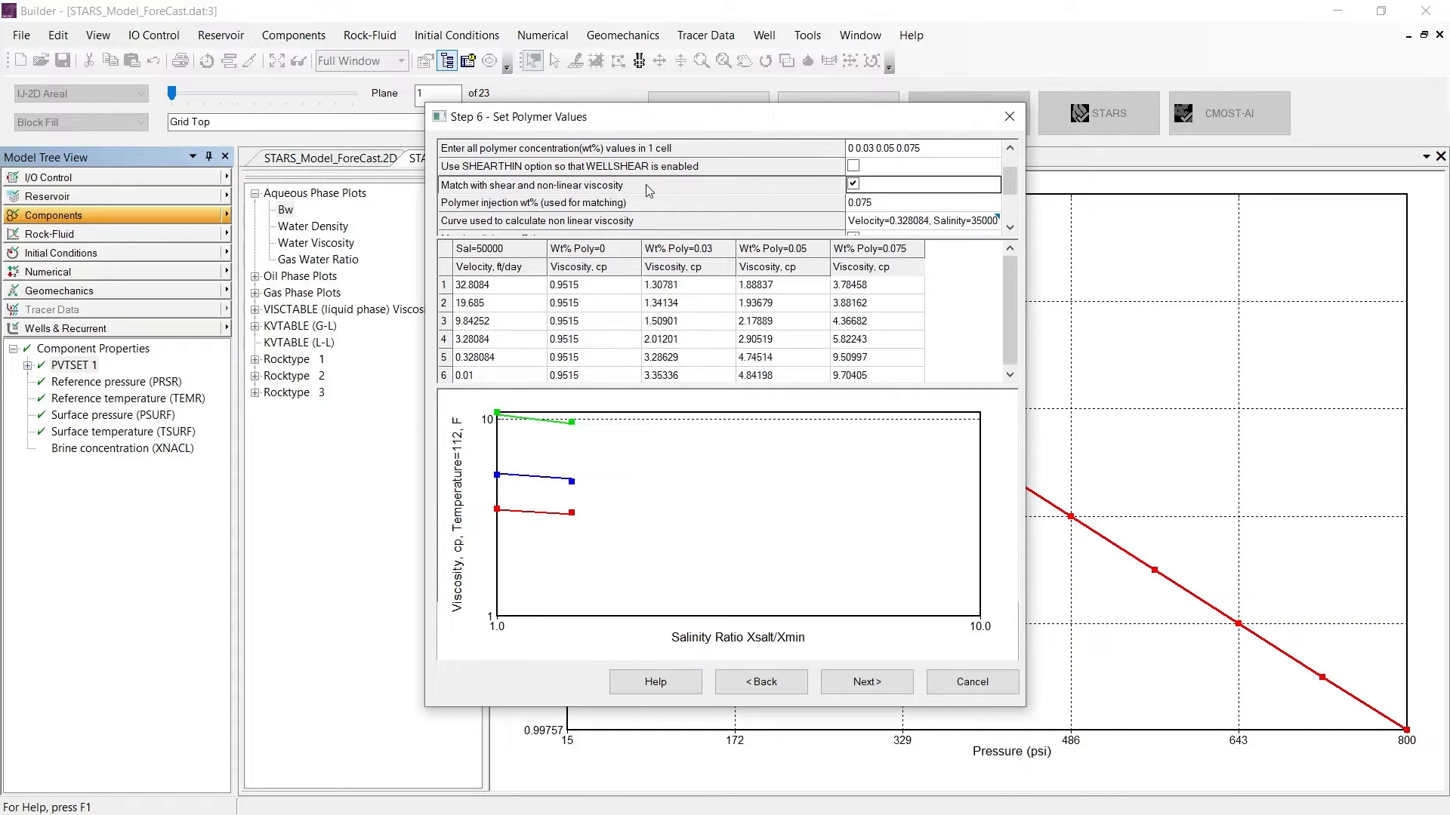
left_click(643, 204)
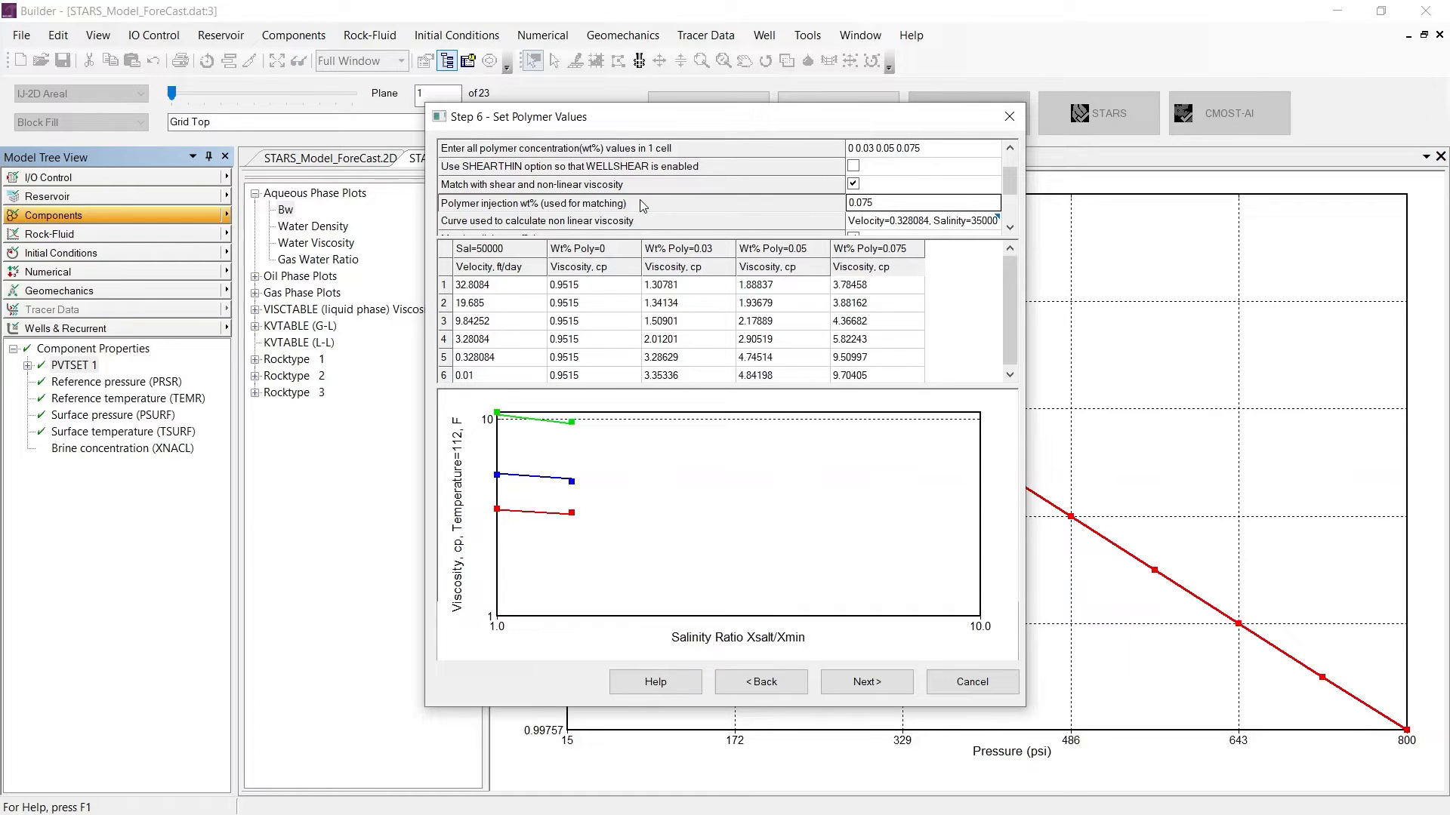
left_click(638, 220)
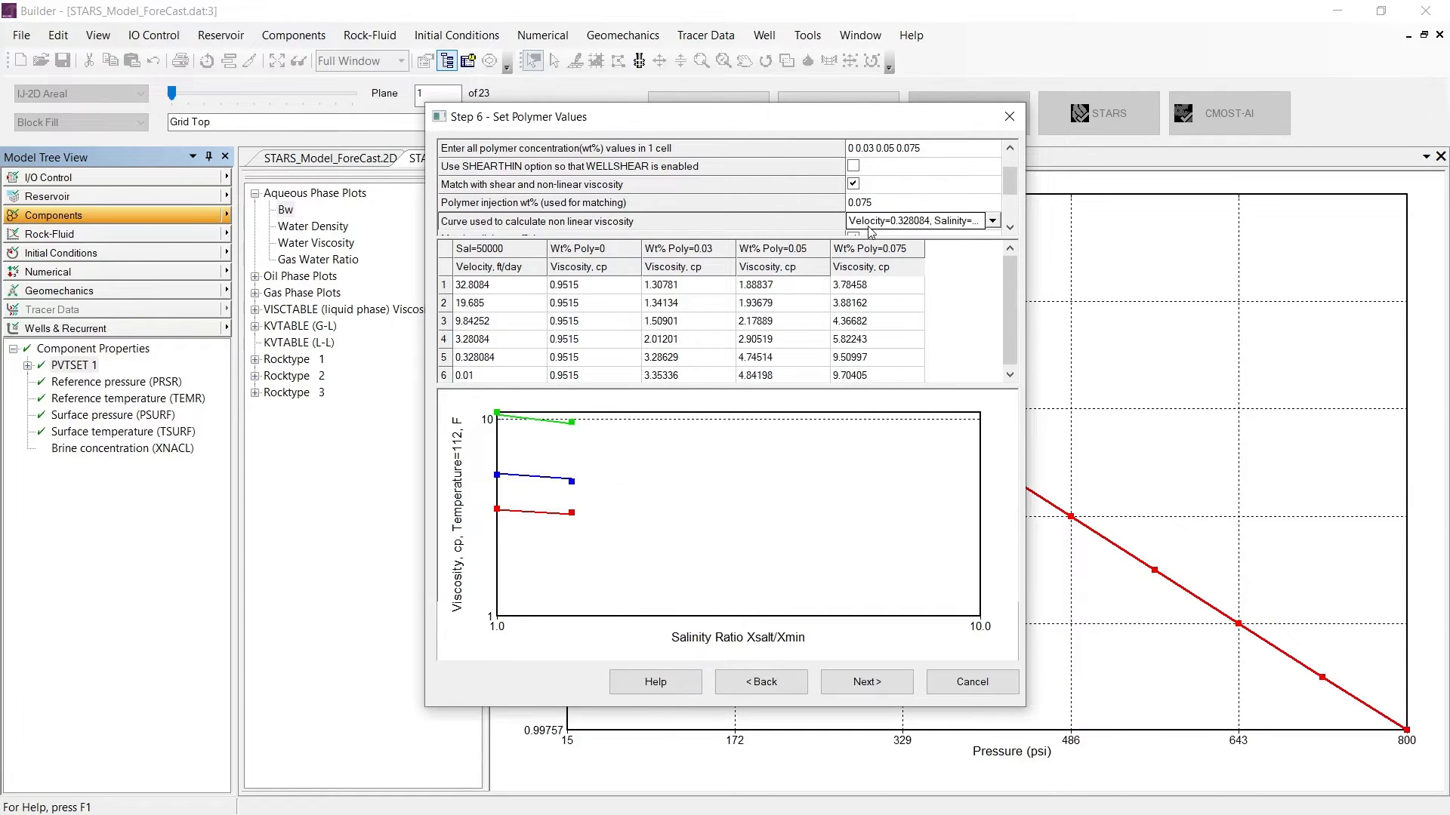
left_click(991, 222)
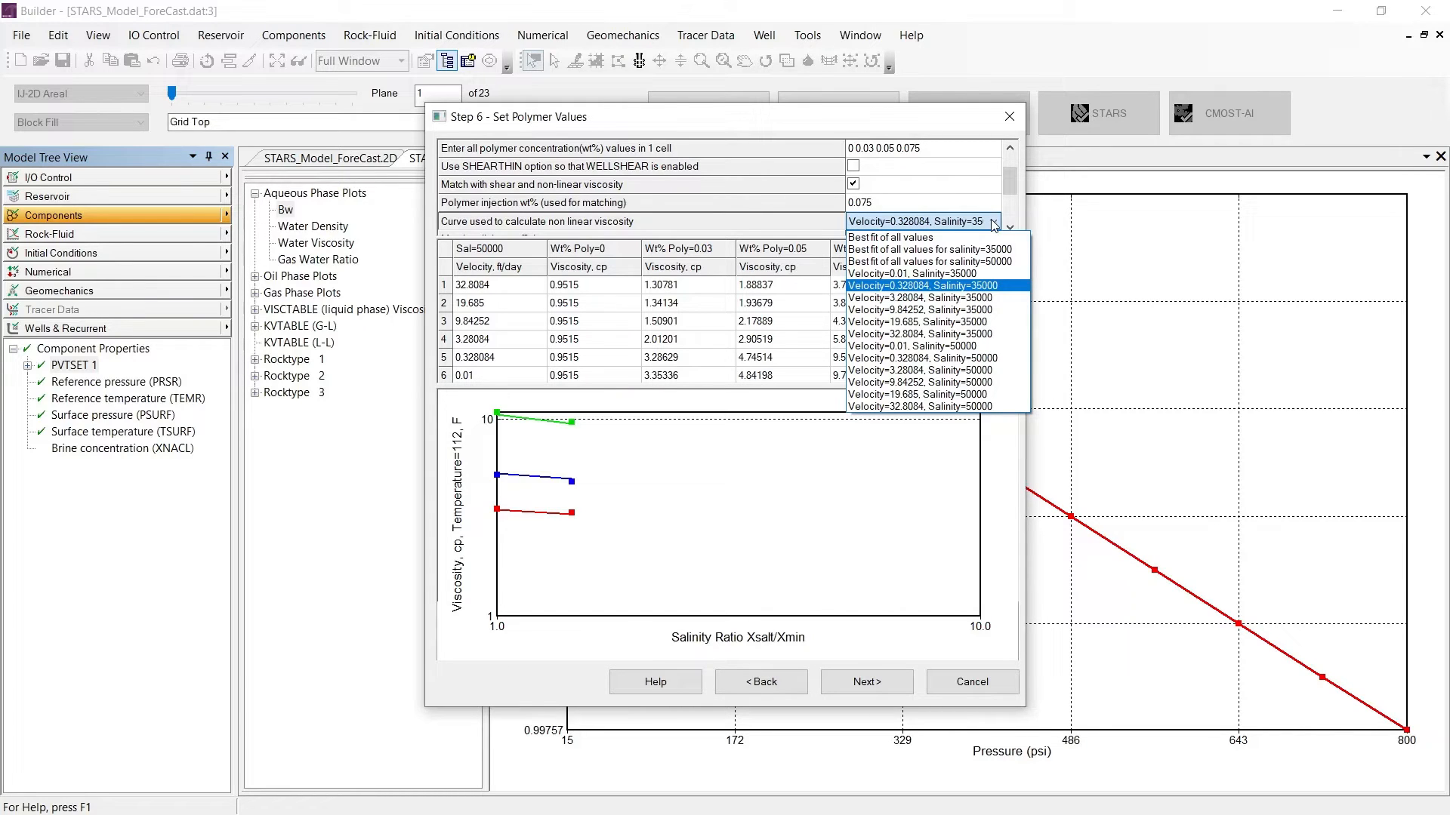
left_click(994, 225)
left_click(1009, 227)
left_click(1009, 227)
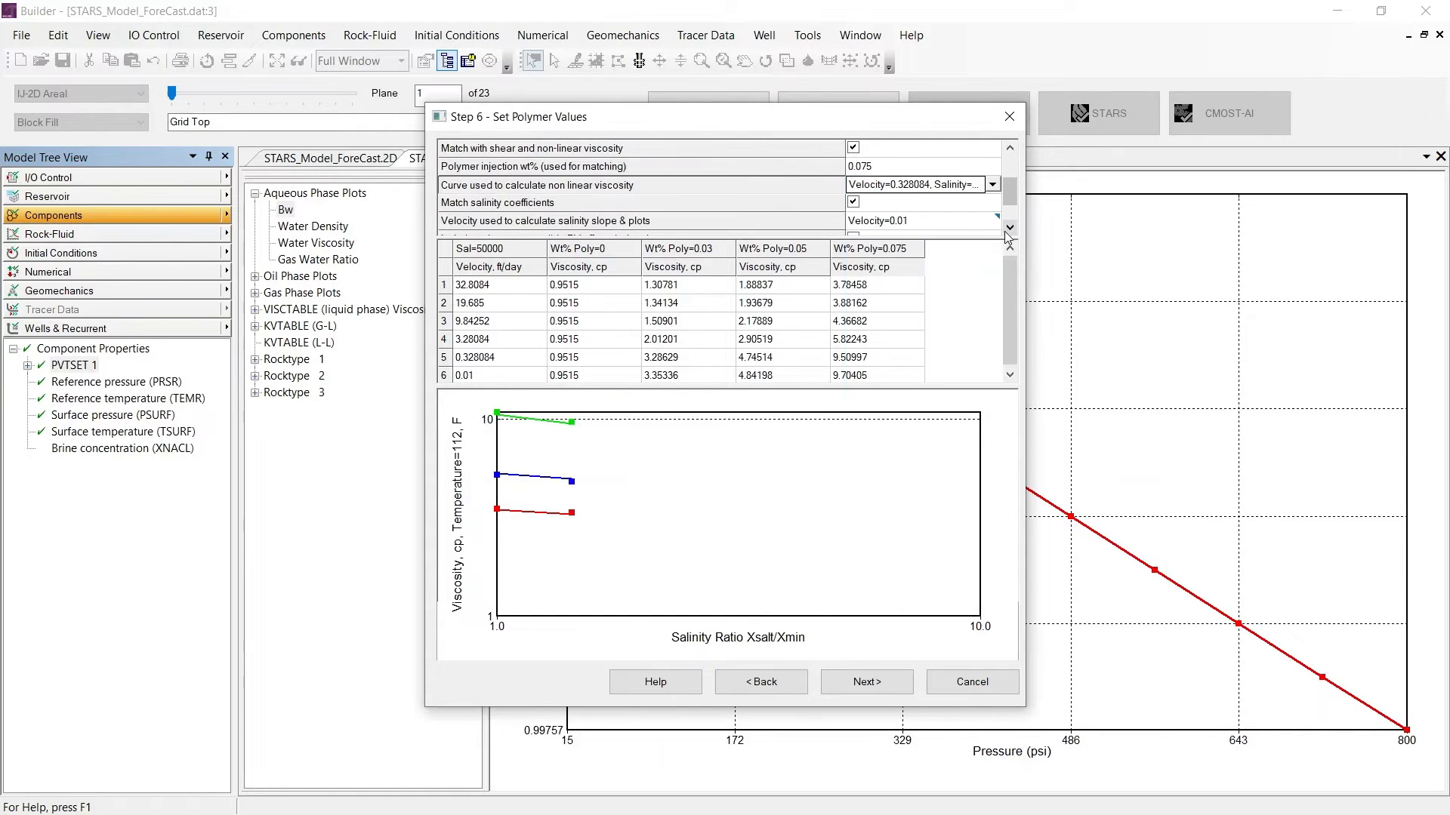
left_click(718, 211)
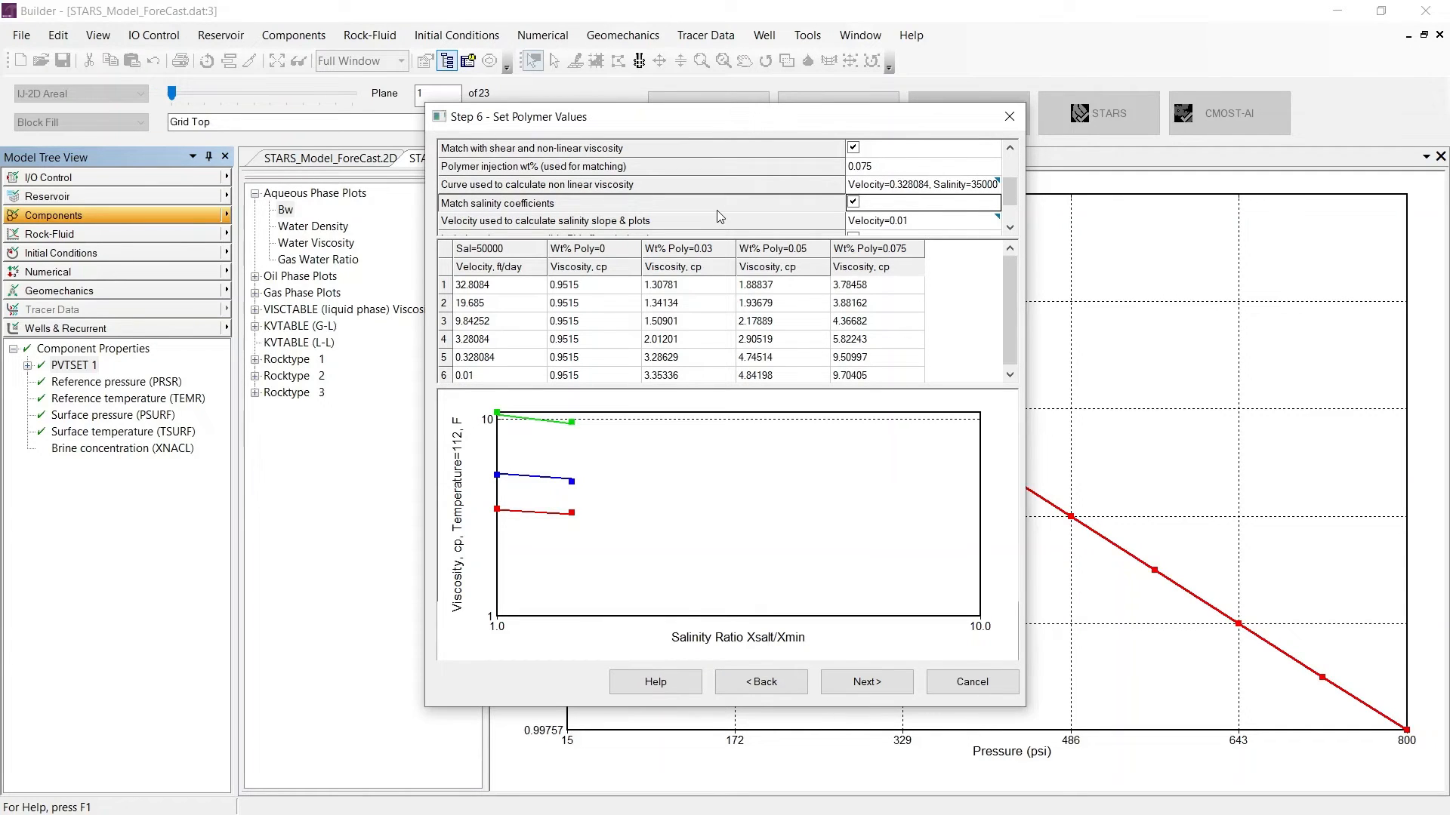
left_click(702, 248)
left_click(678, 220)
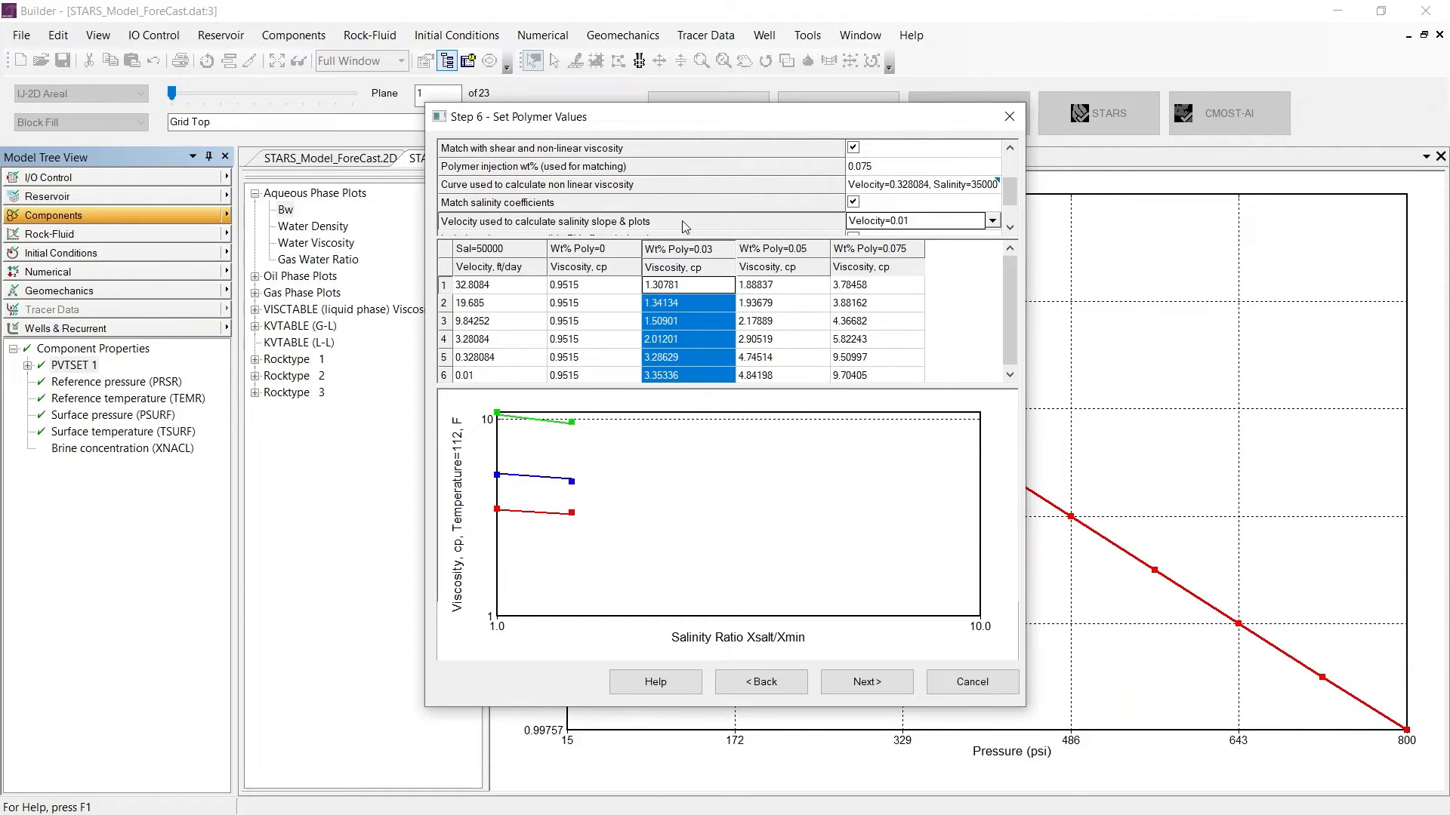
Step: Turn off salinity coefficient matching to examine the minimum salinity and salinity slope entries, and restore the matching
left_click(854, 208)
scroll(1011, 231, "up", 2)
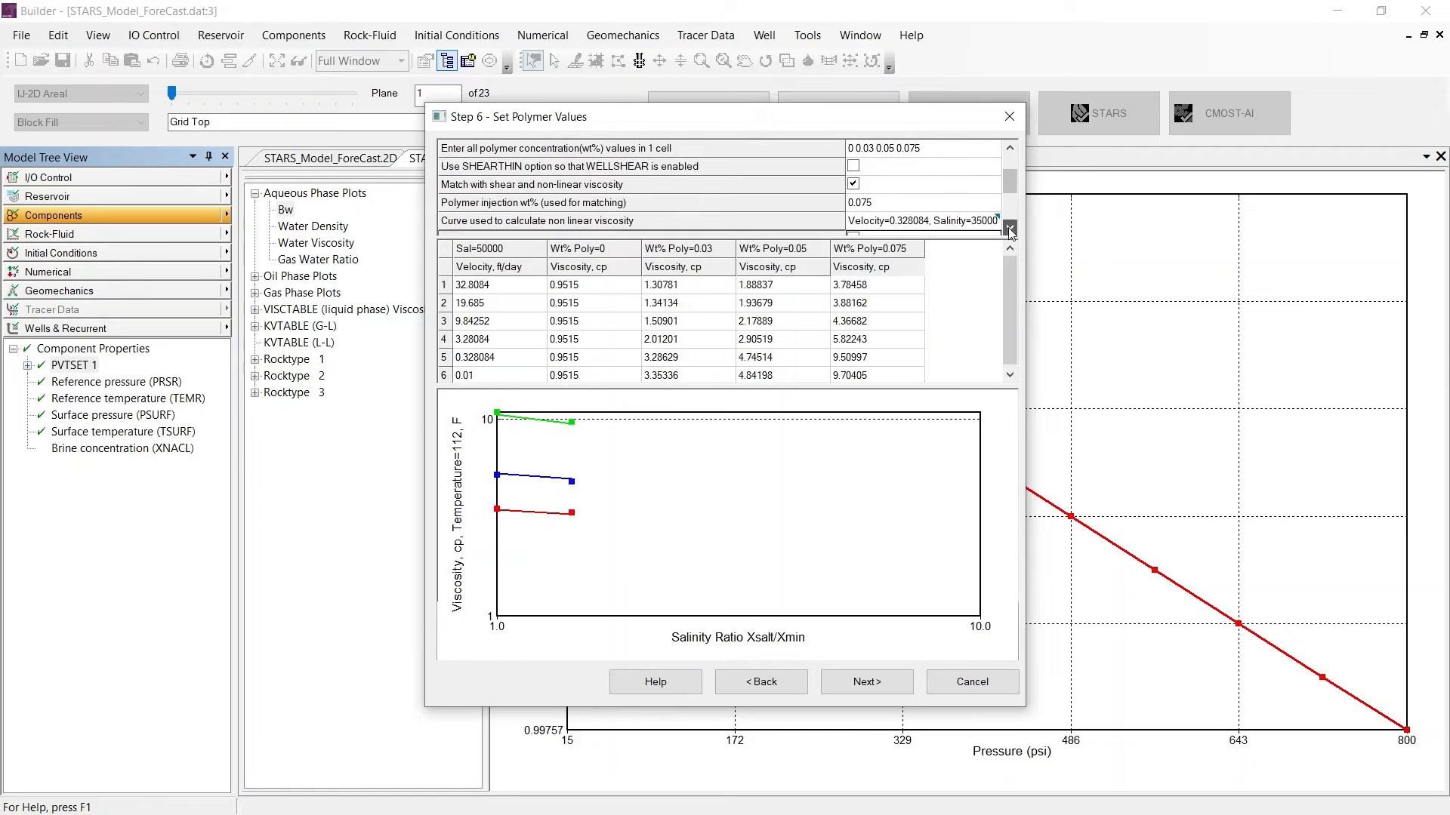
scroll(1011, 230, "down", 5)
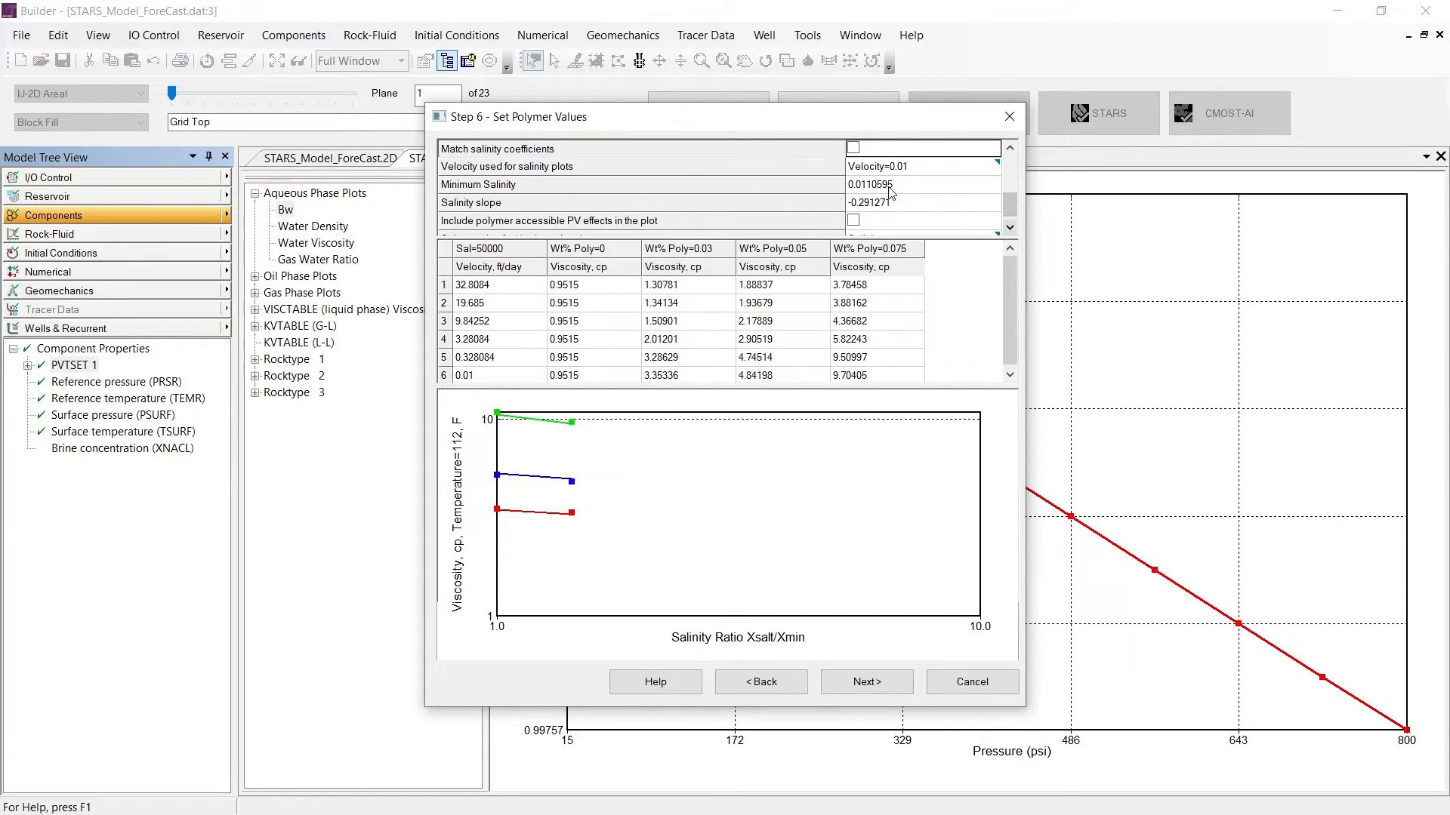
left_click(890, 189)
left_click(891, 203)
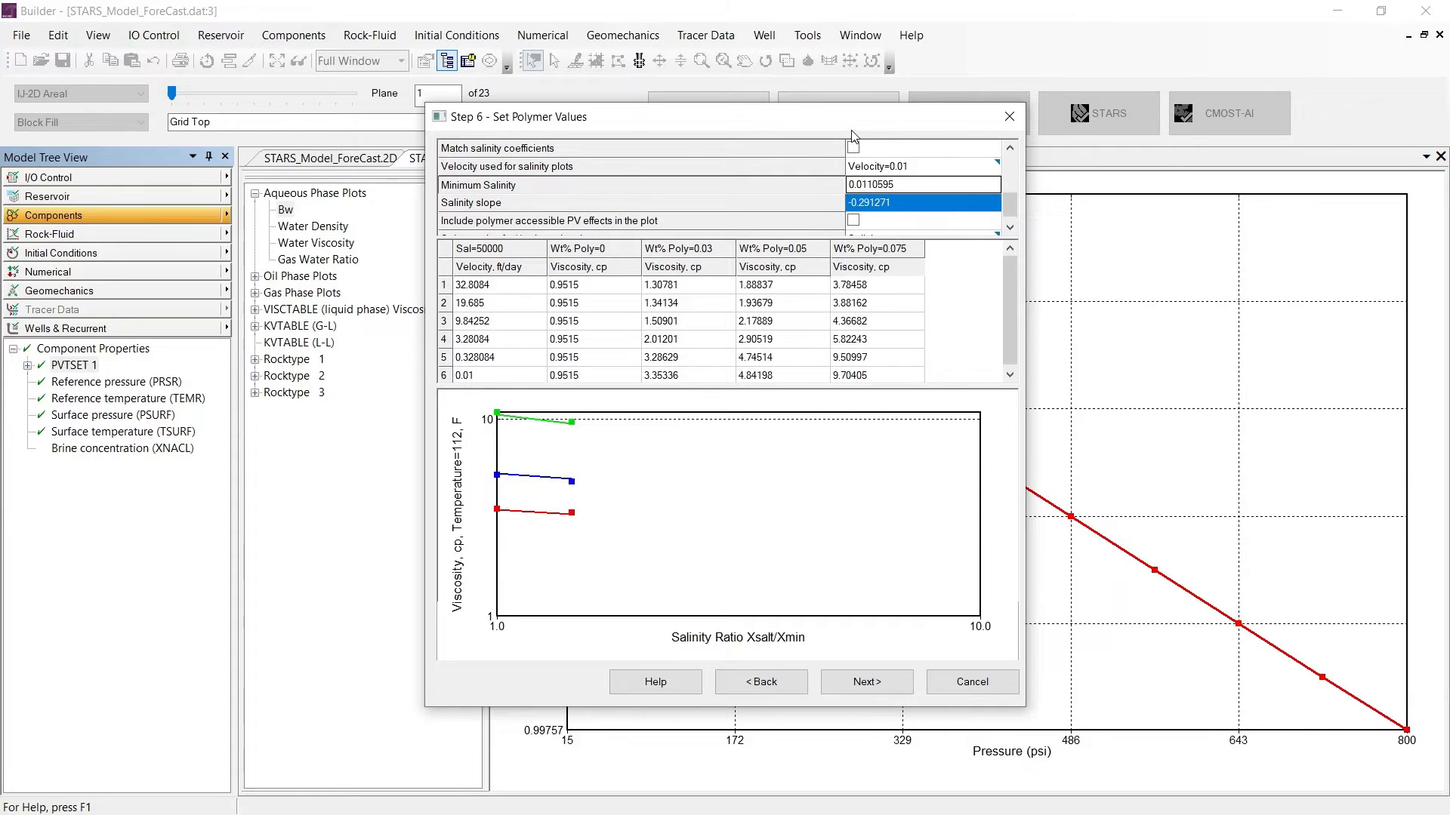
scroll(858, 148, "up", 5)
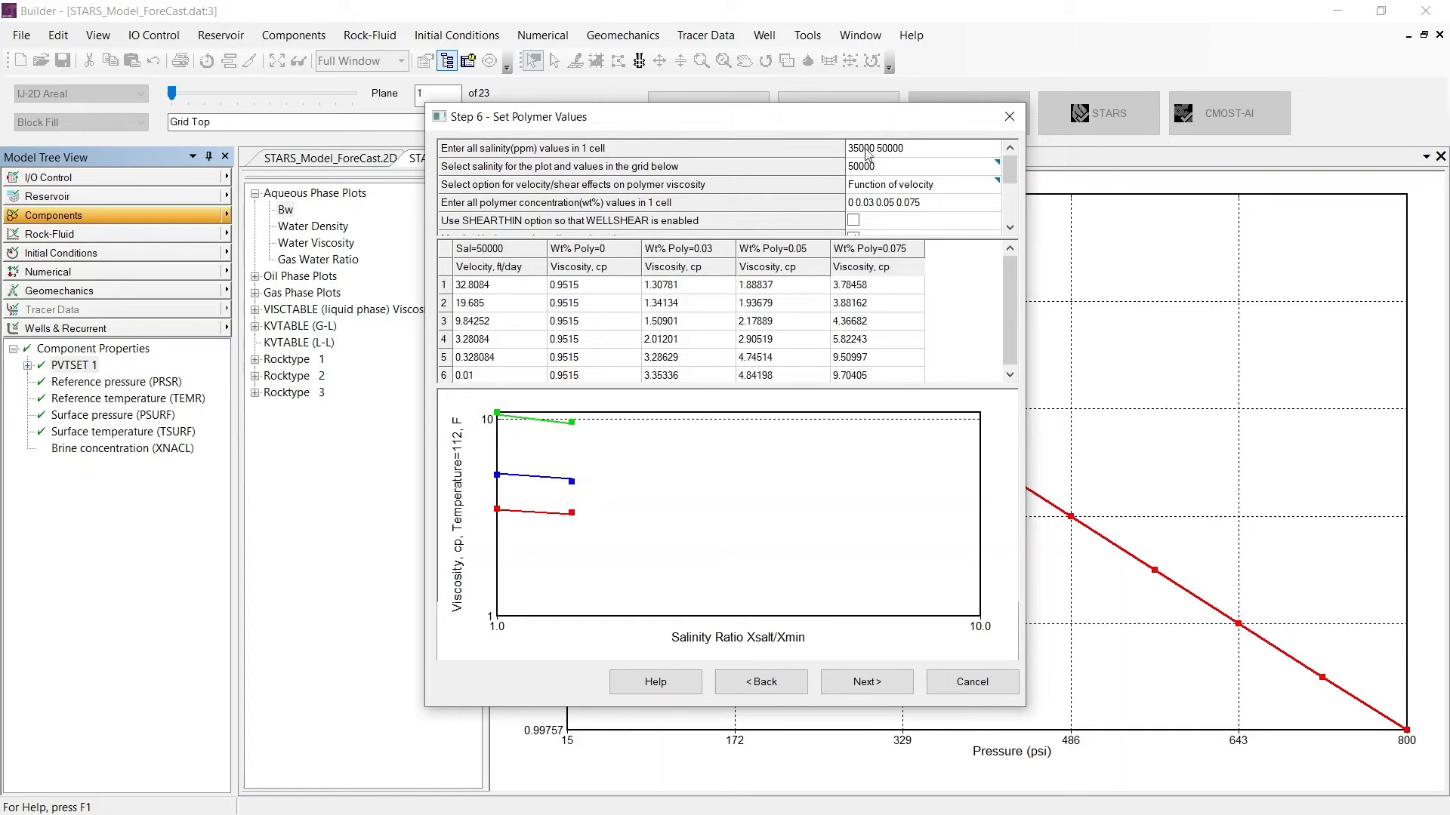
Step: Look through the matching options down to the polymer accessible PV effects setting for the plot
left_click(1012, 233)
left_click(1011, 233)
left_click(1011, 233)
left_click(1012, 233)
left_click(1011, 233)
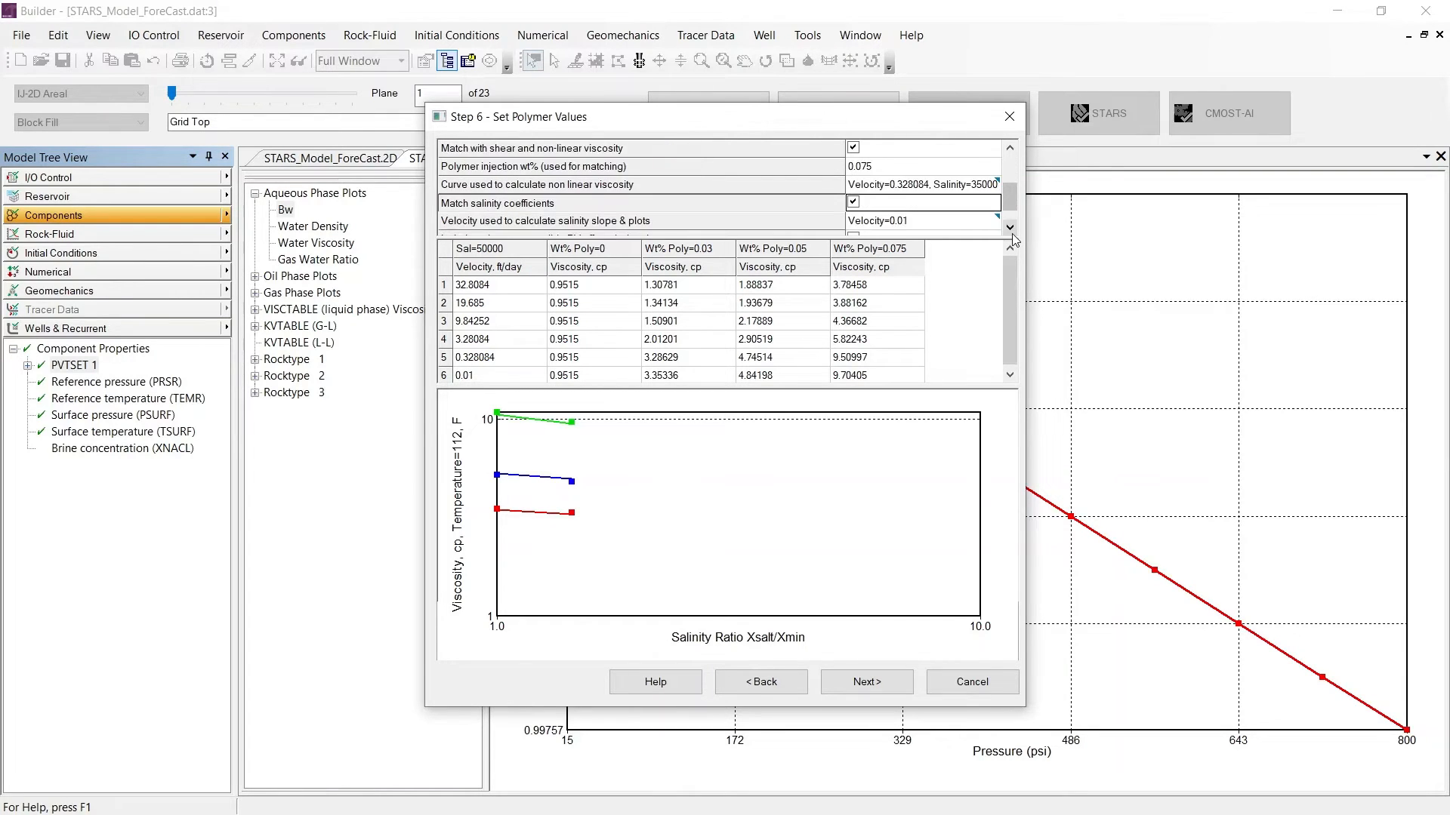
left_click(1011, 234)
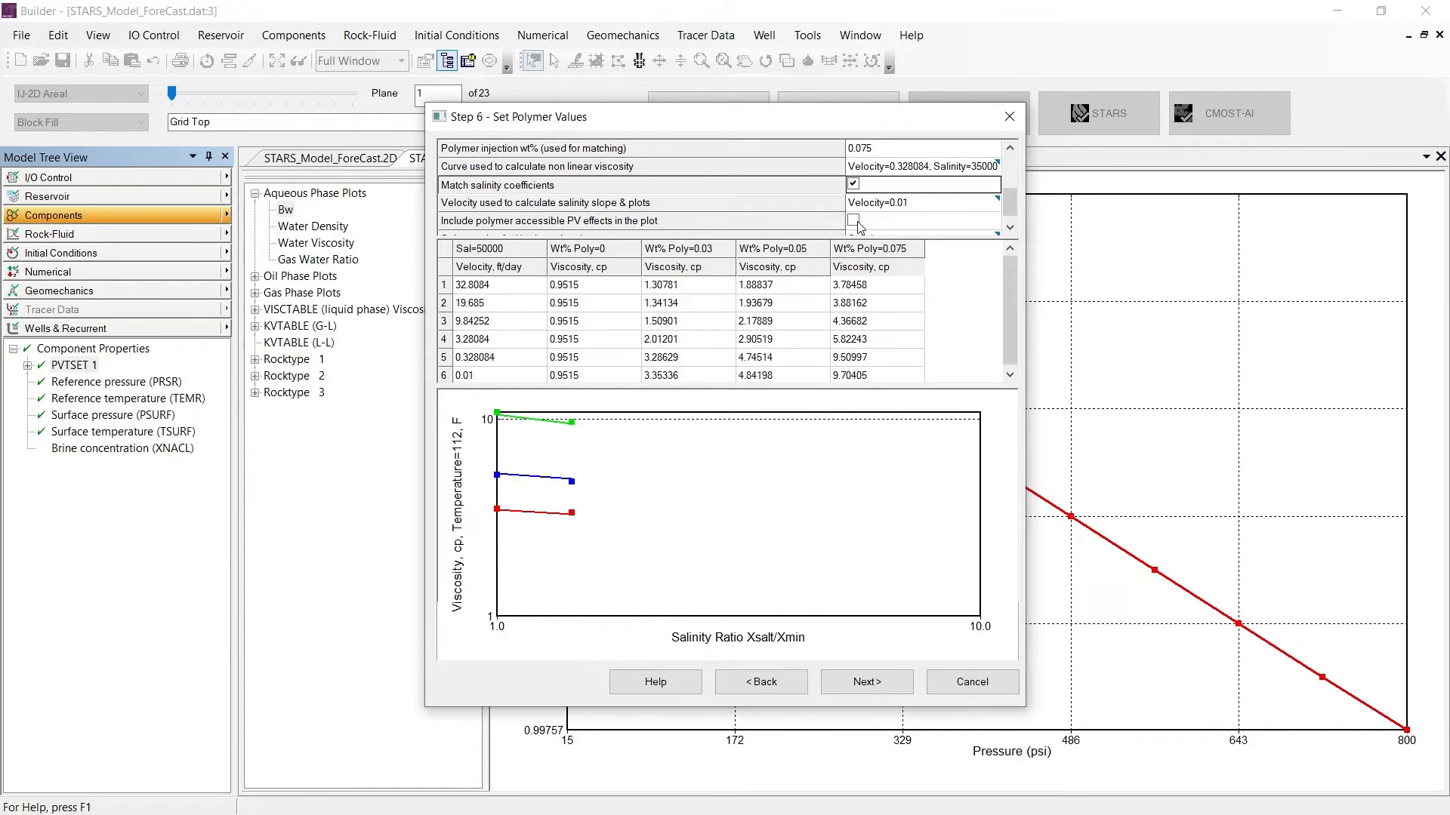
Step: Include polymer accessible PV effects in the plot and give its X axis a linear scale from 0.1 to 2
scroll(857, 226, "up", 2)
left_click_drag(1010, 174, 1010, 227)
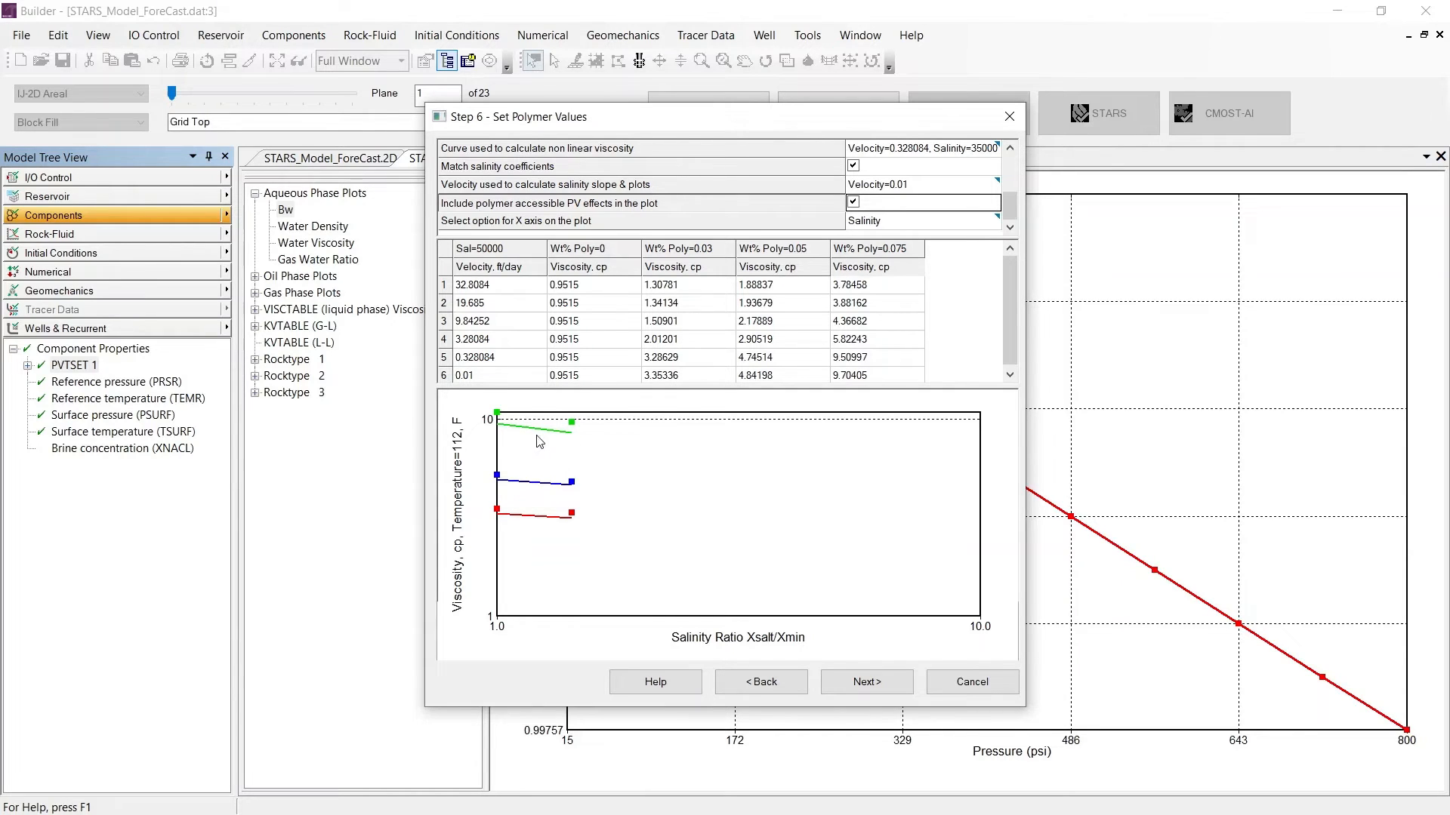
right_click(588, 450)
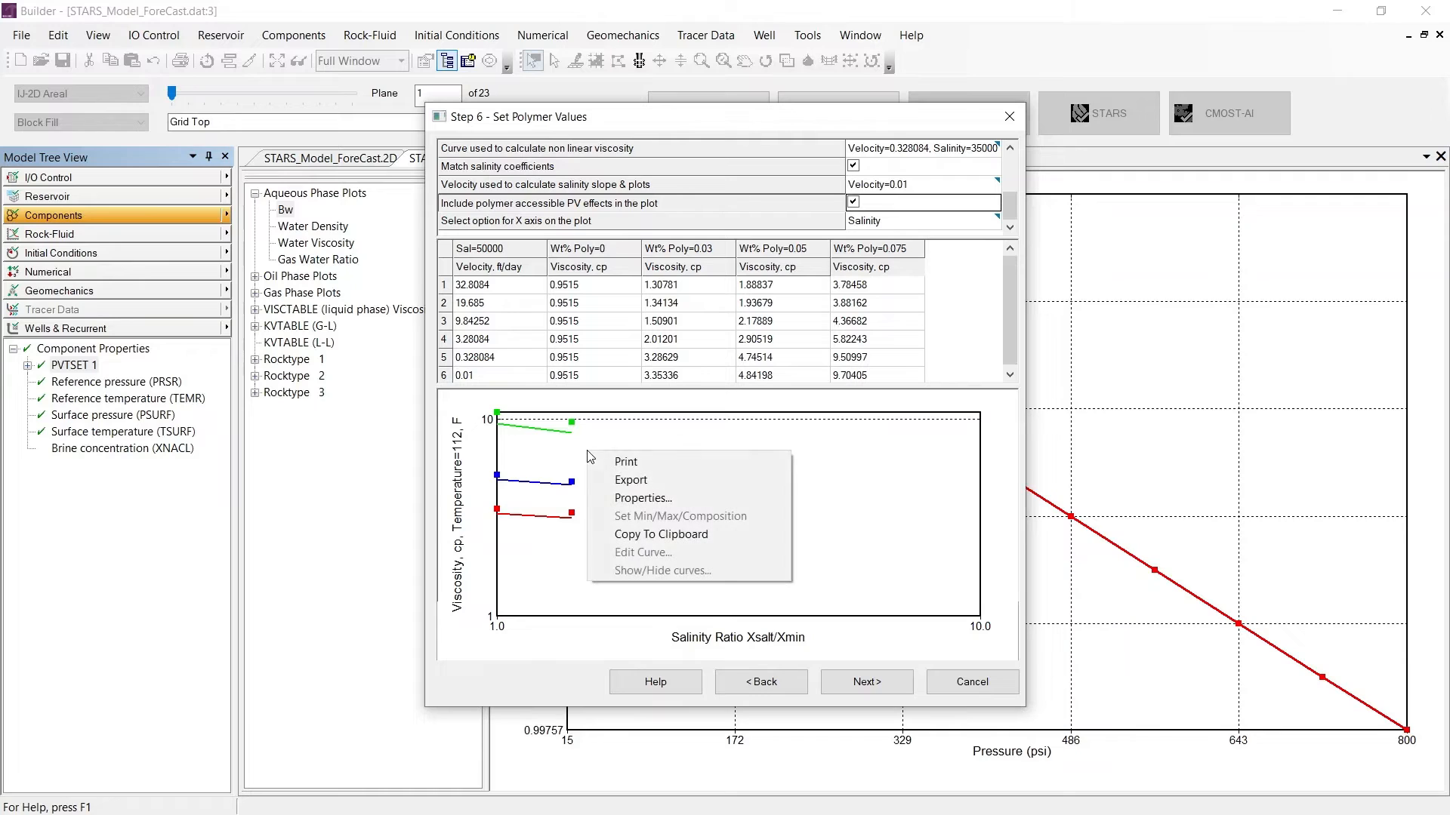
left_click(656, 501)
double_click(719, 499)
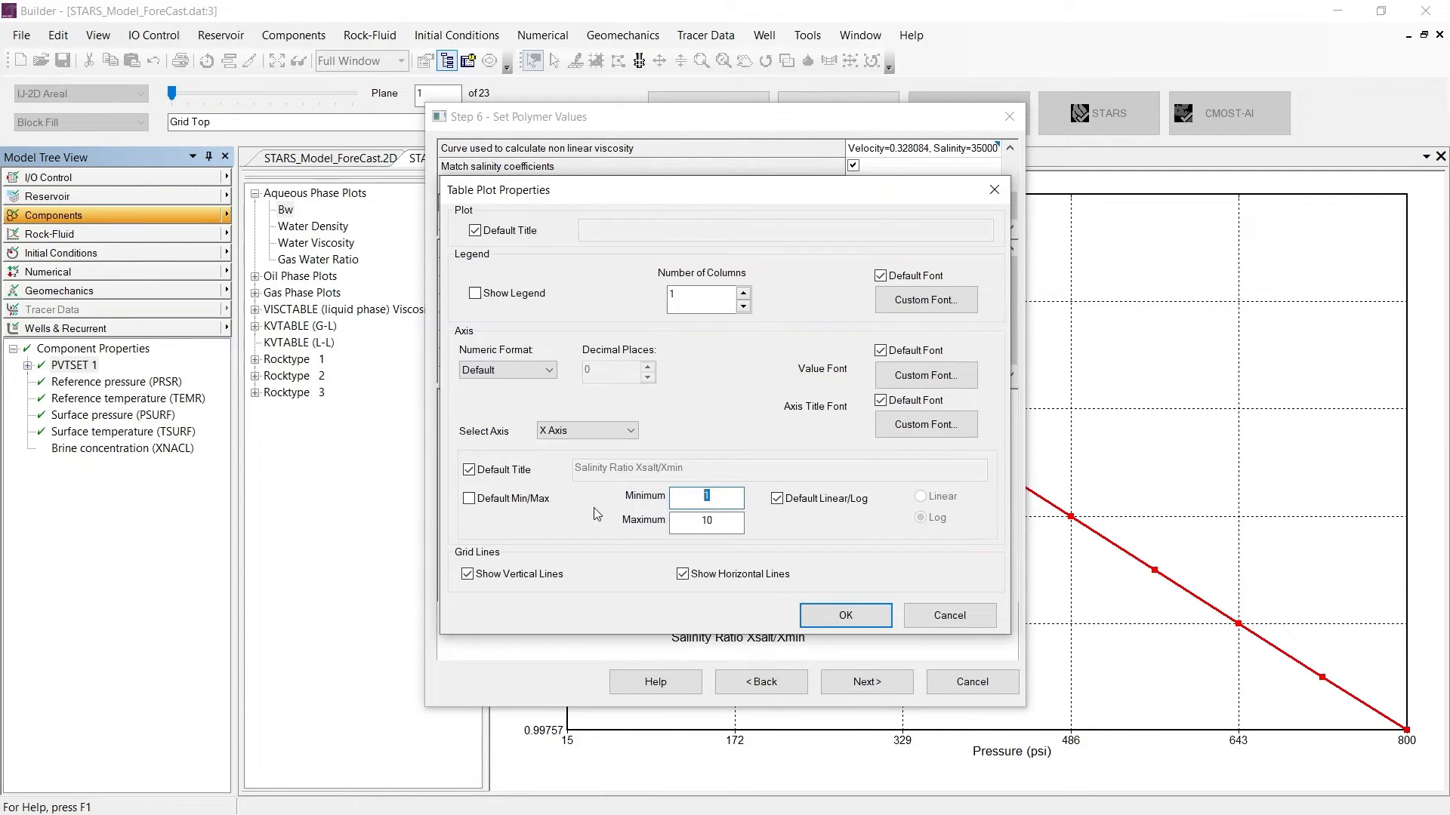
type("0.1")
key("Tab")
type("2")
left_click(819, 499)
left_click(944, 502)
Step: Set the plot's Y1 axis maximum to 100, apply the plot properties, and continue to the adsorption values
left_click(585, 432)
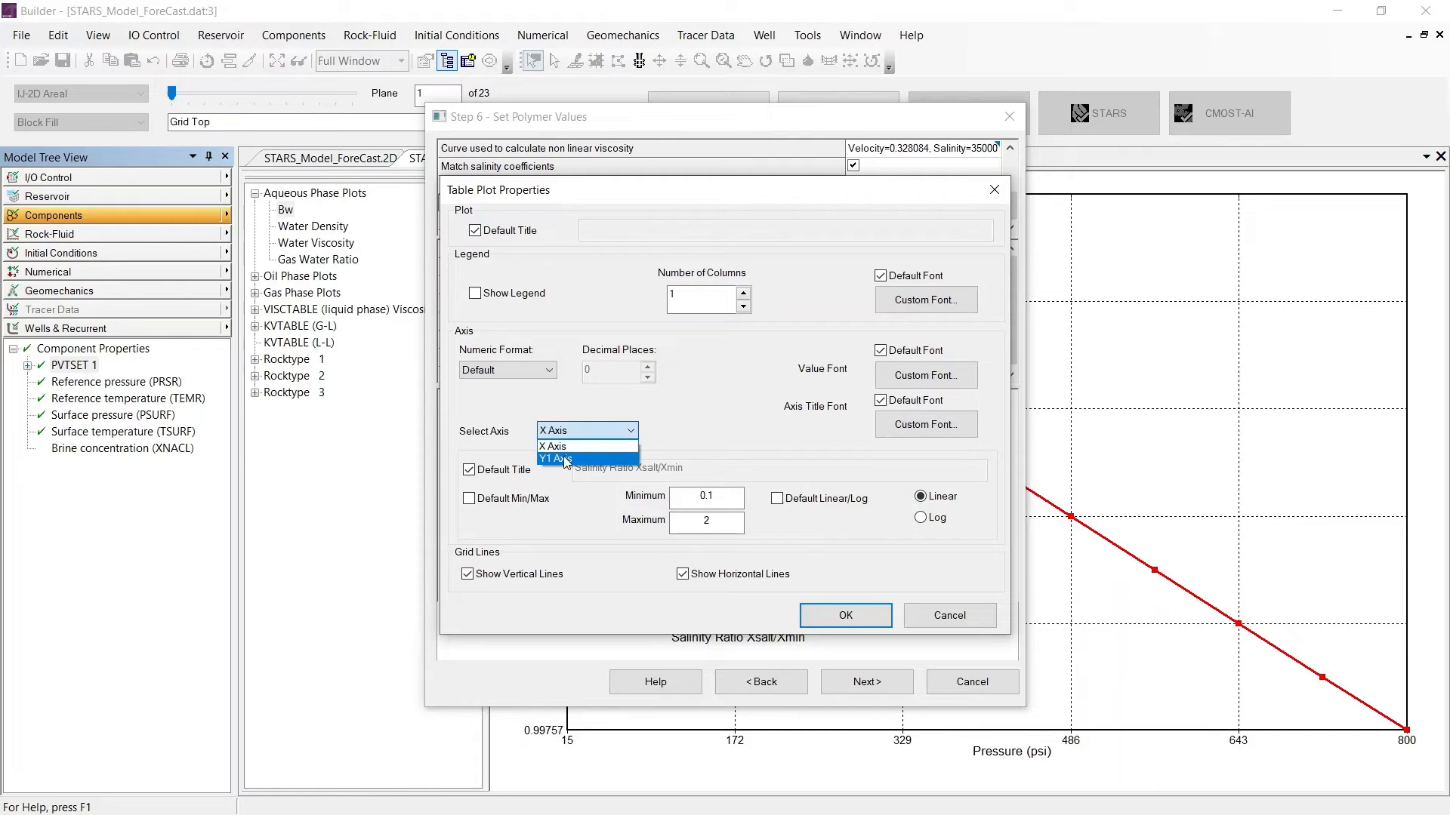
left_click(558, 459)
key("Tab")
key("Tab")
key("Tab")
key("Tab")
type("100")
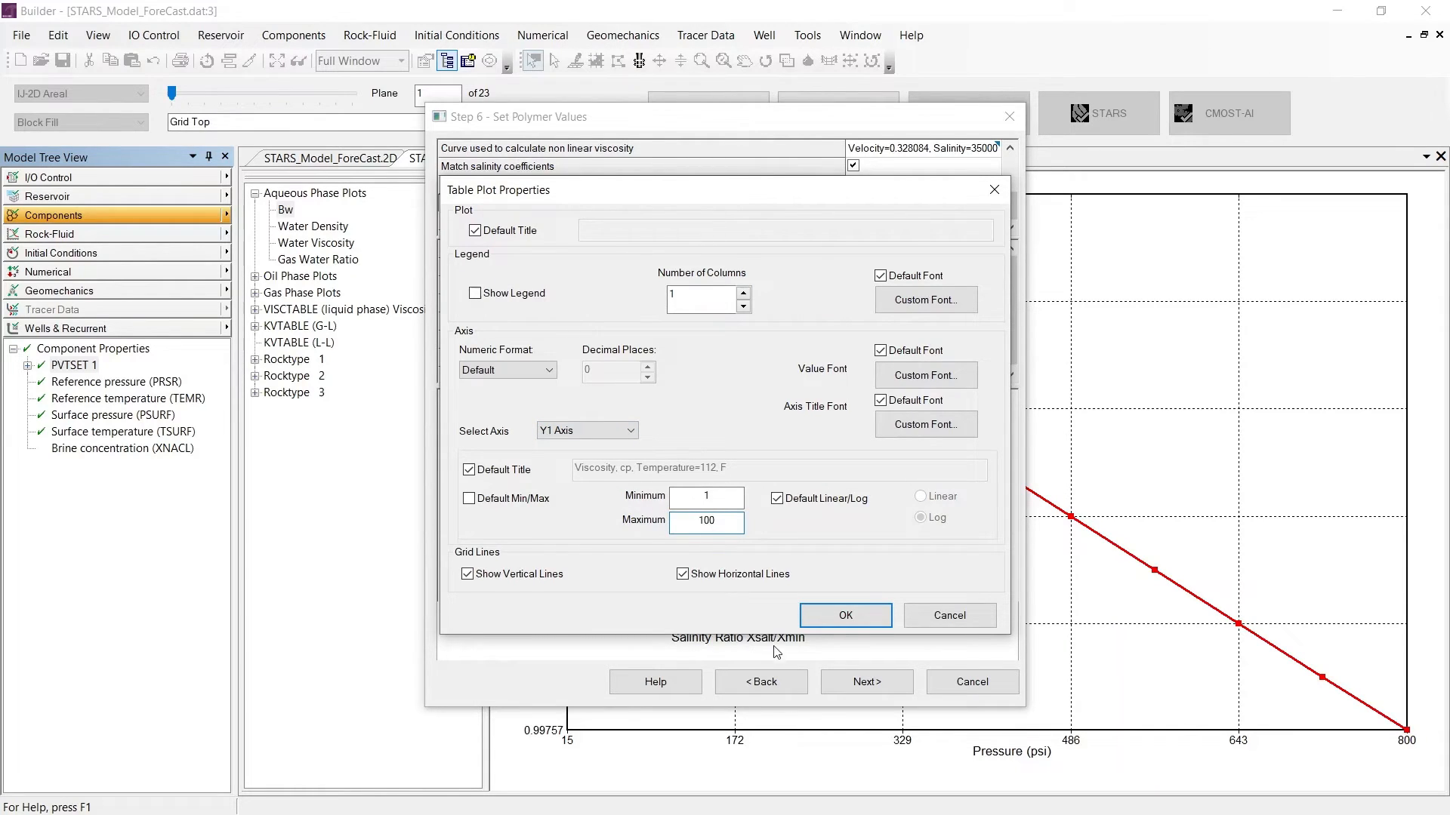
left_click(848, 622)
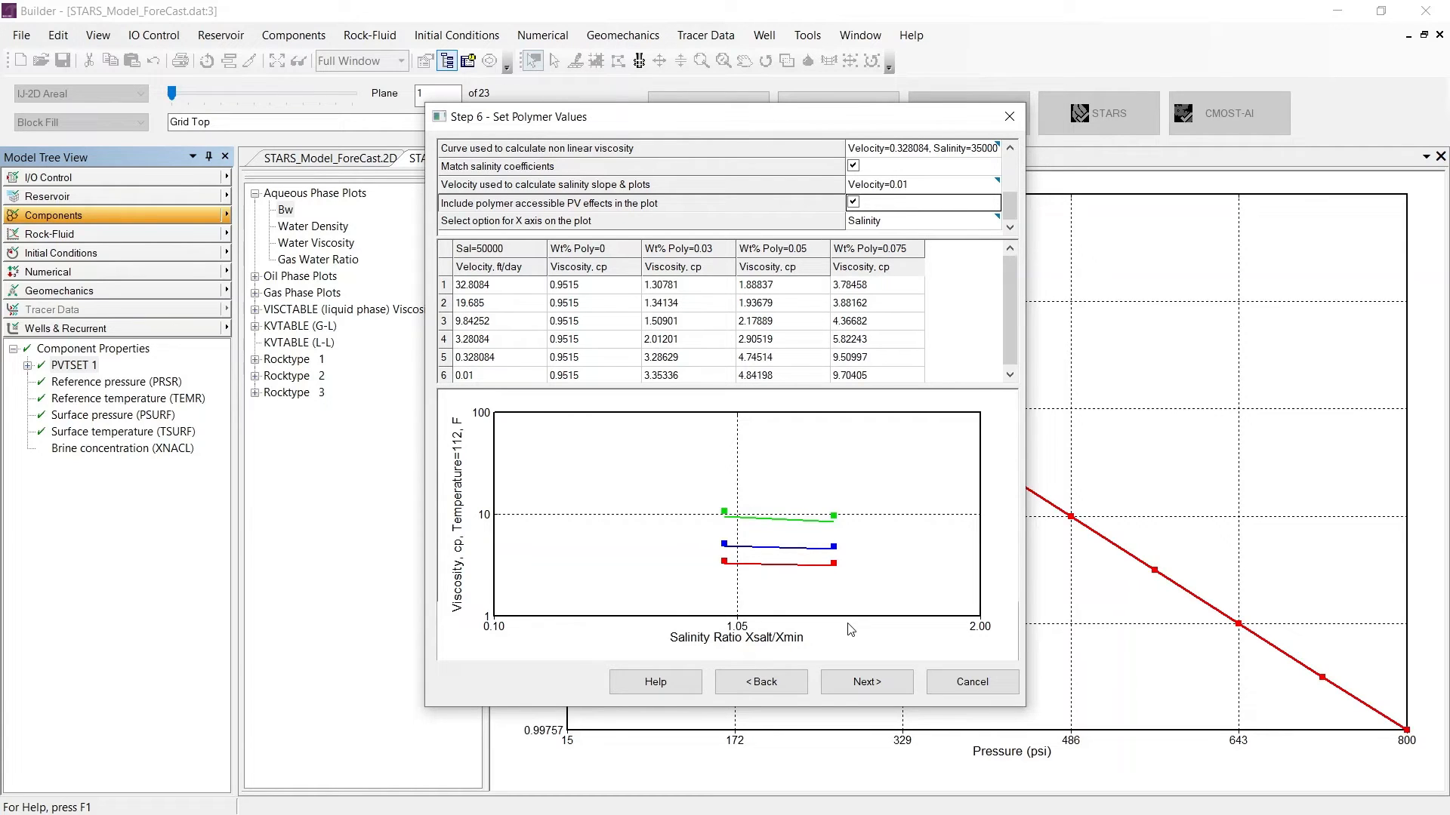
left_click(876, 689)
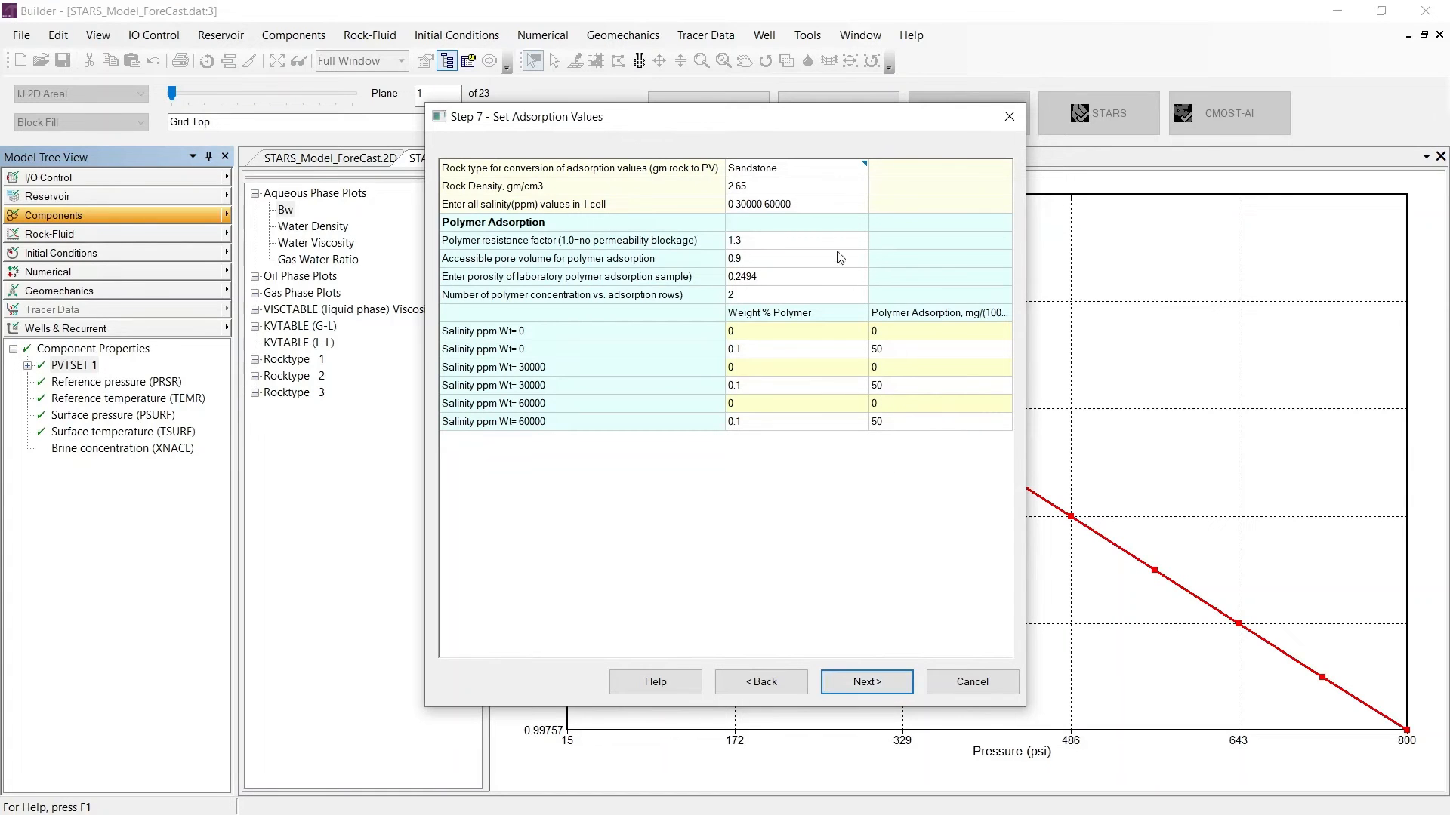
Step: Try Limestone and Dolomite as the rock type for converting adsorption values, and return it to Sandstone
left_click(798, 171)
left_click(798, 172)
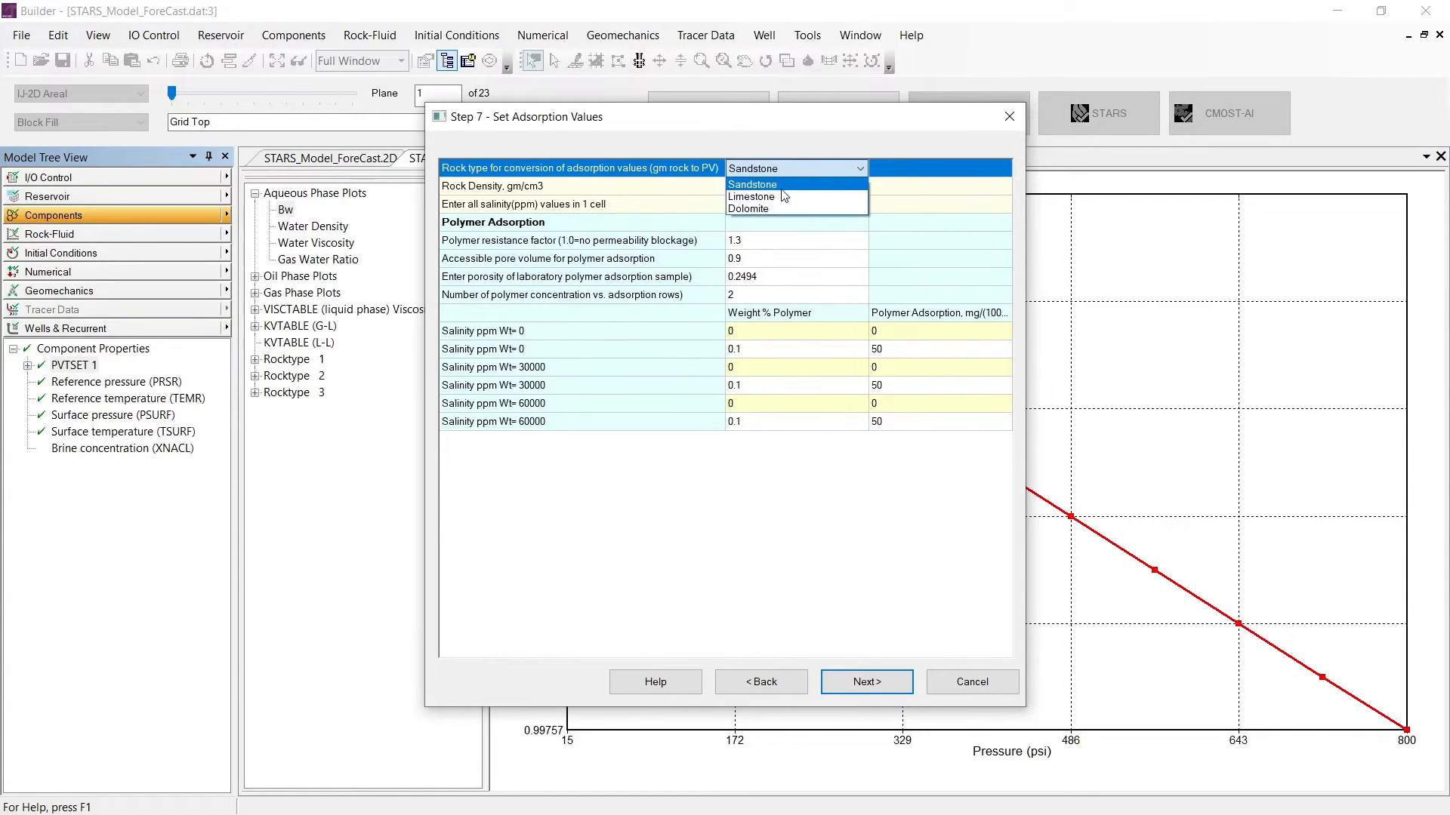
left_click(796, 191)
left_click(796, 173)
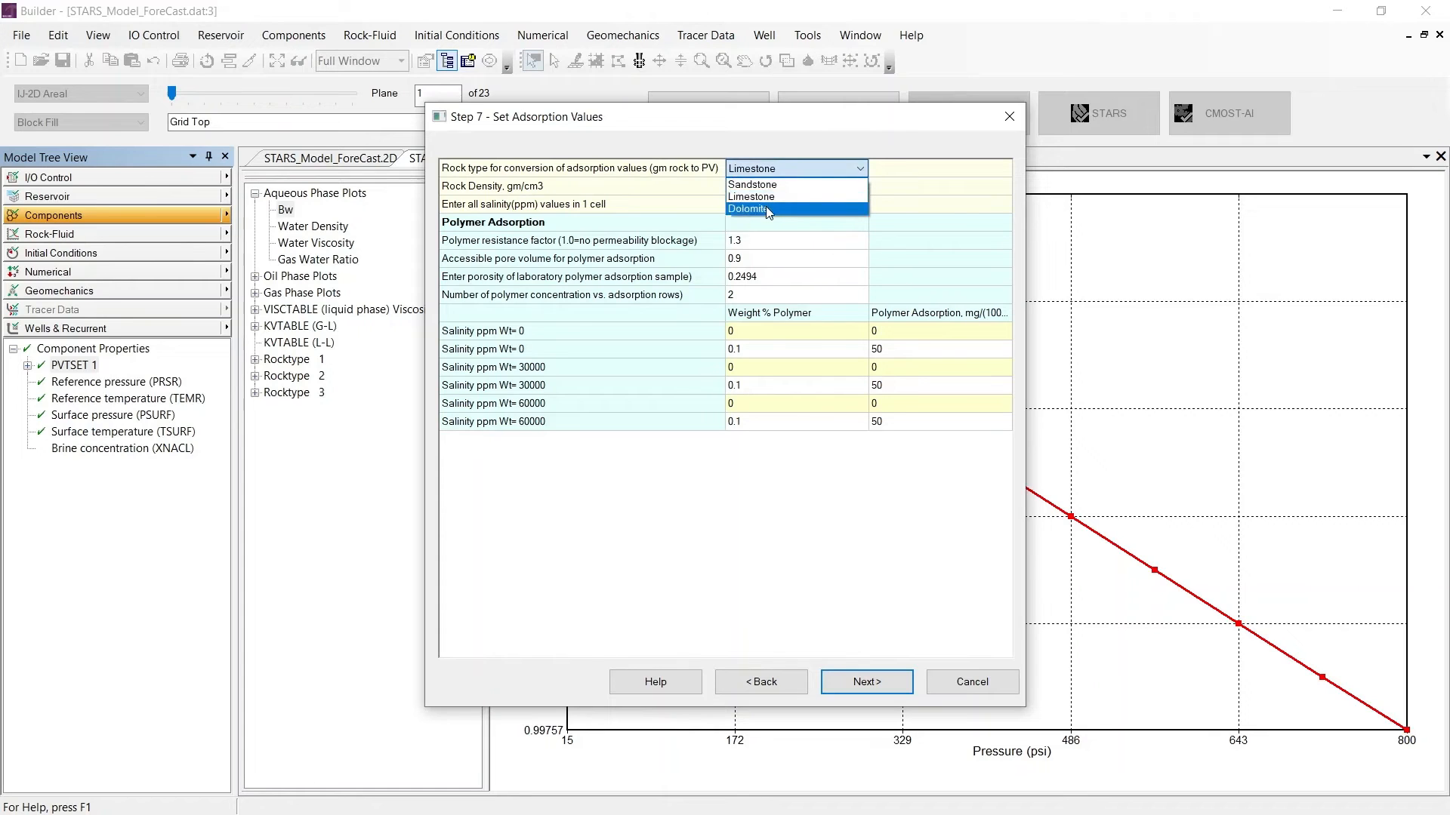
left_click(785, 204)
left_click(786, 170)
left_click(796, 172)
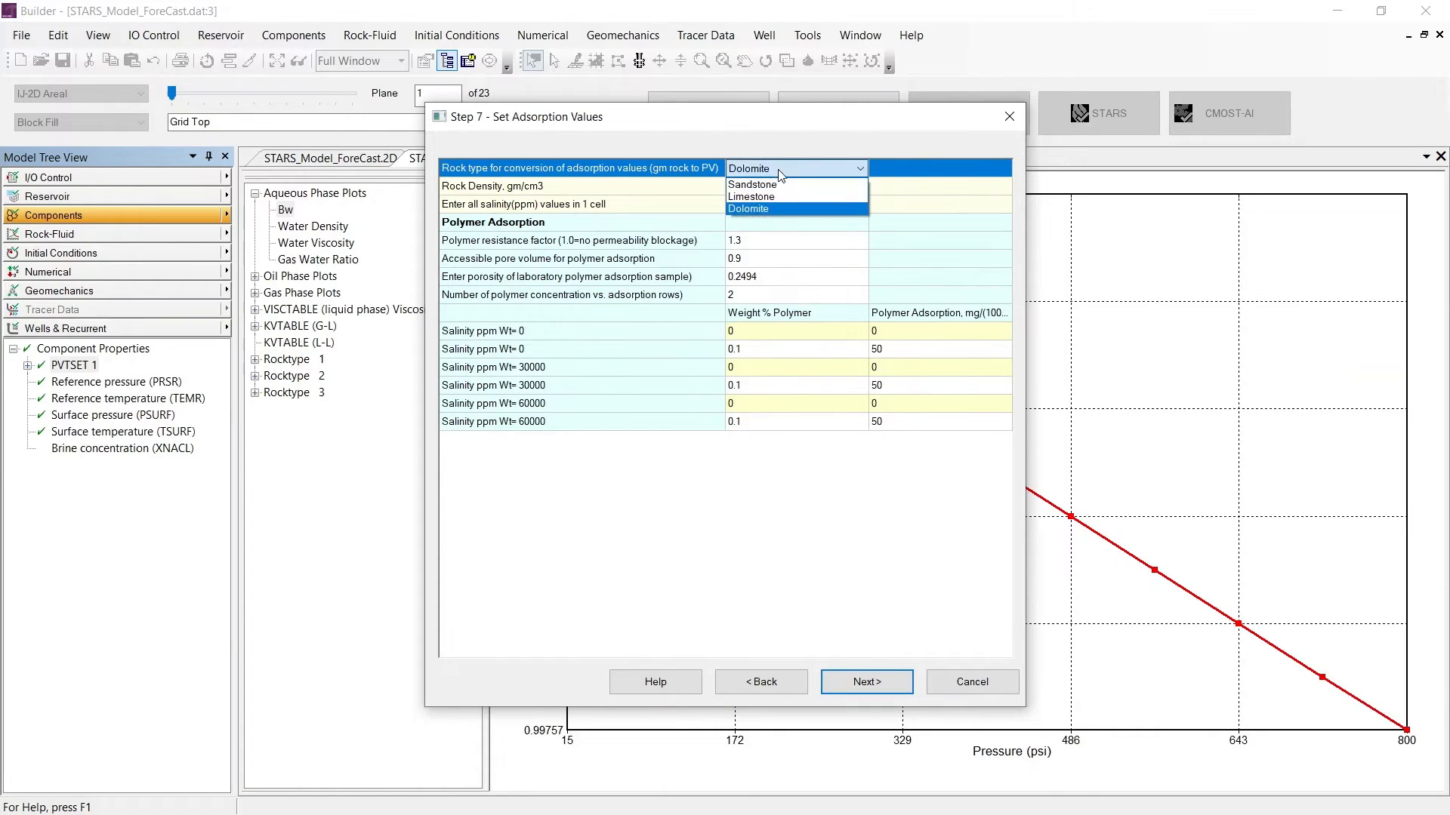
left_click(785, 180)
Step: Check the rock density entry and set the adsorption salinity values to 35000 and 50000 ppm
left_click(758, 189)
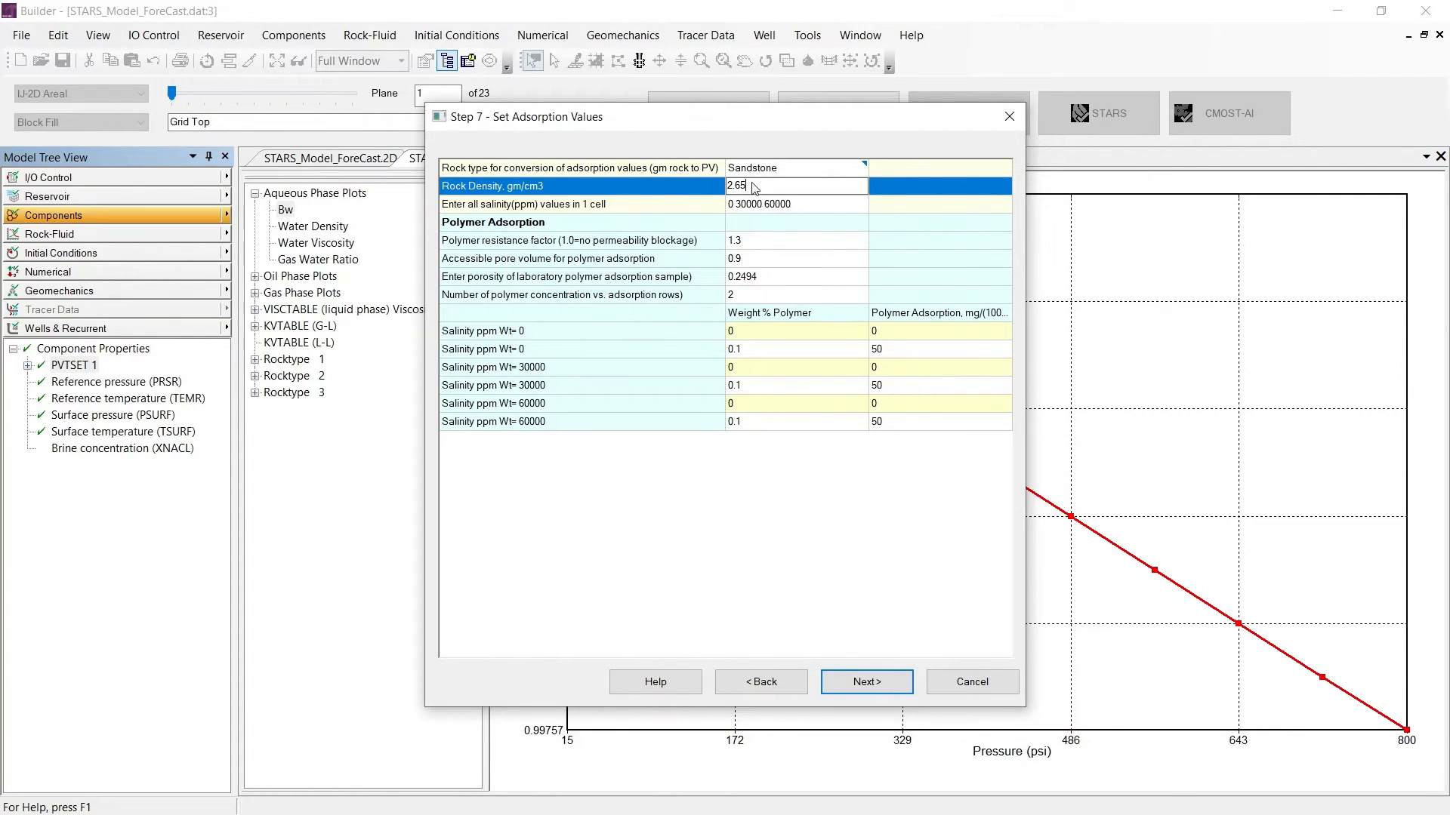
left_click_drag(761, 187, 681, 194)
left_click(761, 188)
left_click(788, 204)
left_click_drag(792, 205, 601, 201)
type("35000")
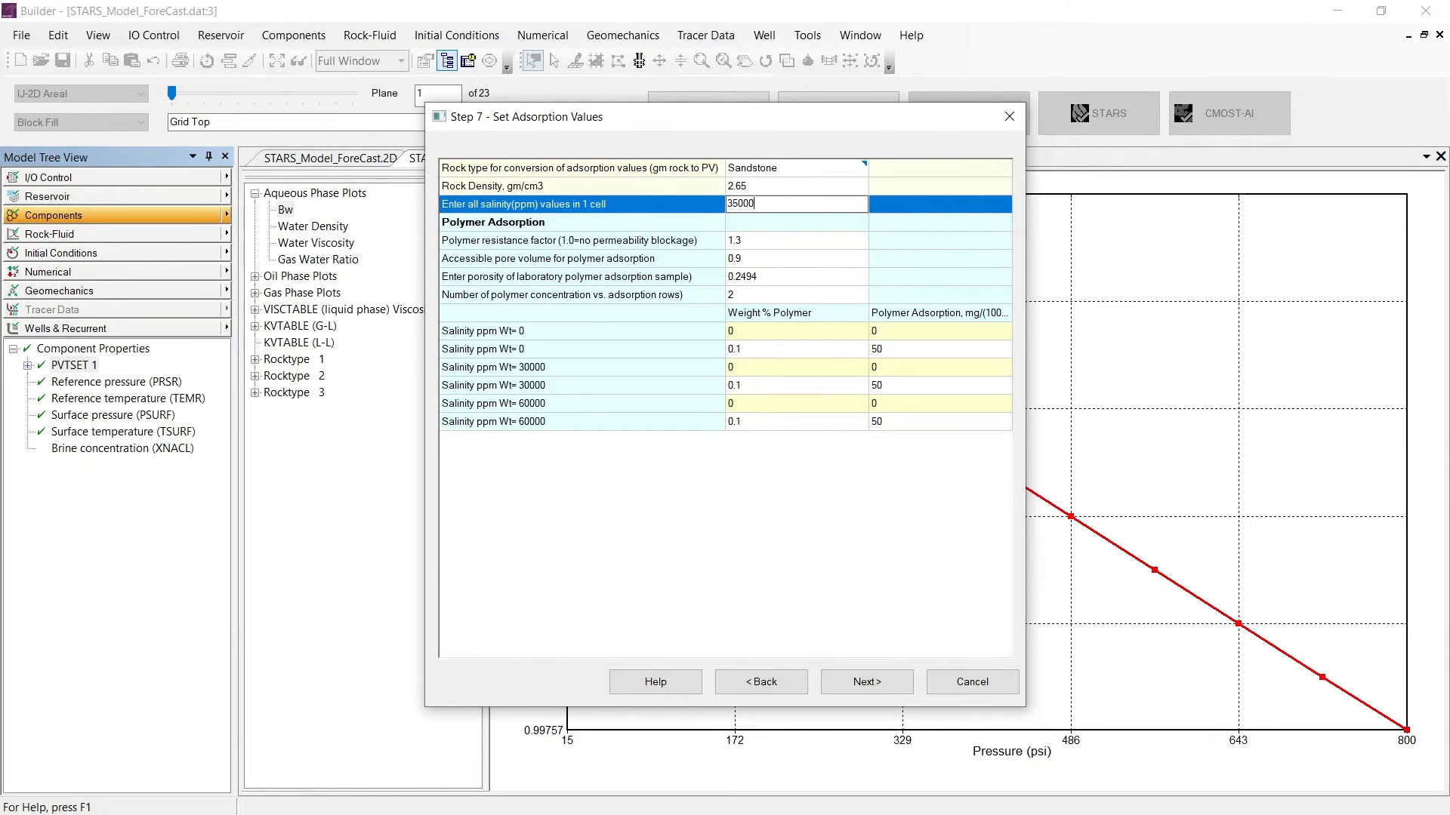
type(" 50000")
Step: Review the polymer resistance factor, accessible pore volume, laboratory sample porosity, adsorption units and number of adsorption rows
left_click(771, 242)
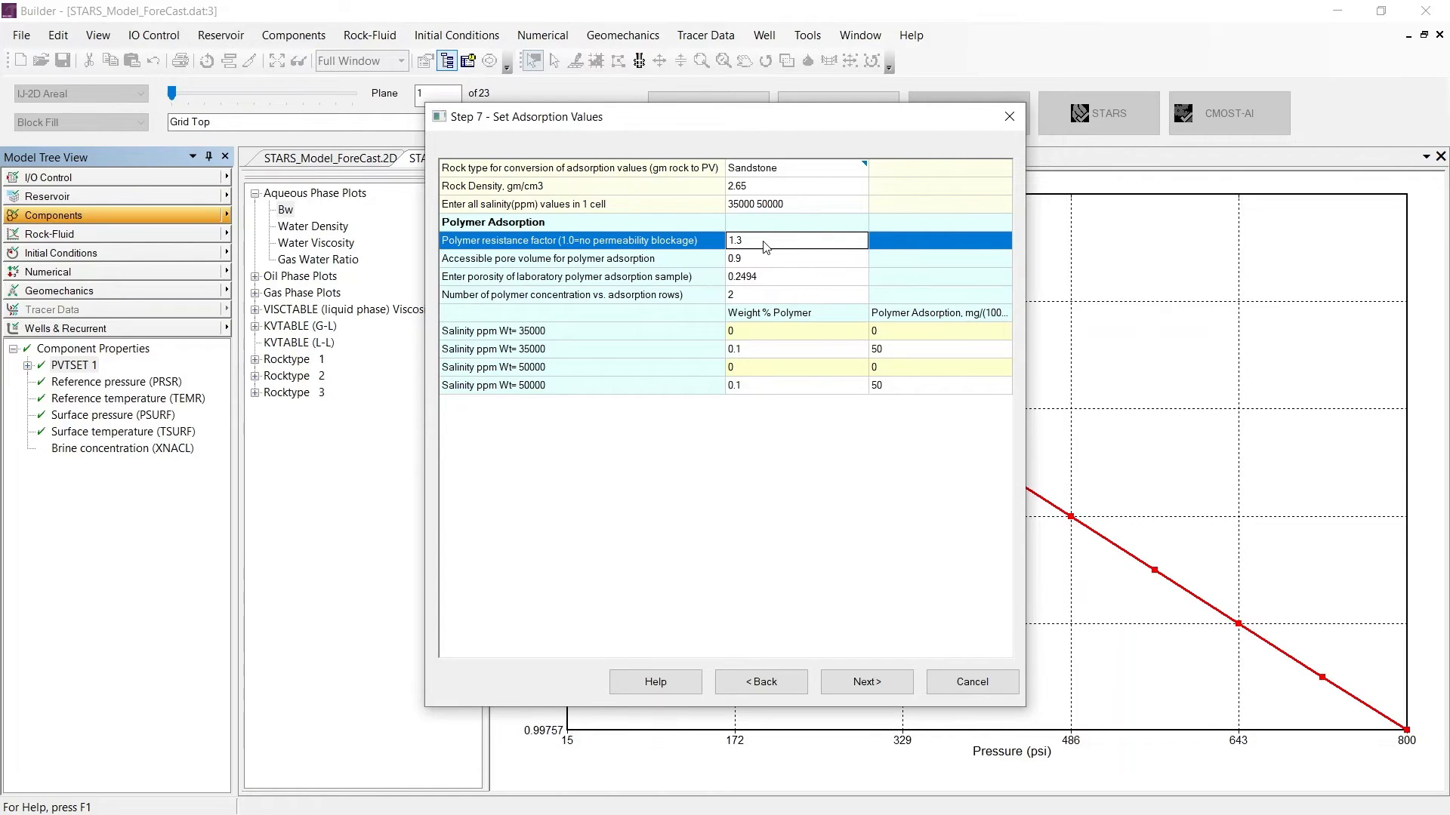
left_click(771, 264)
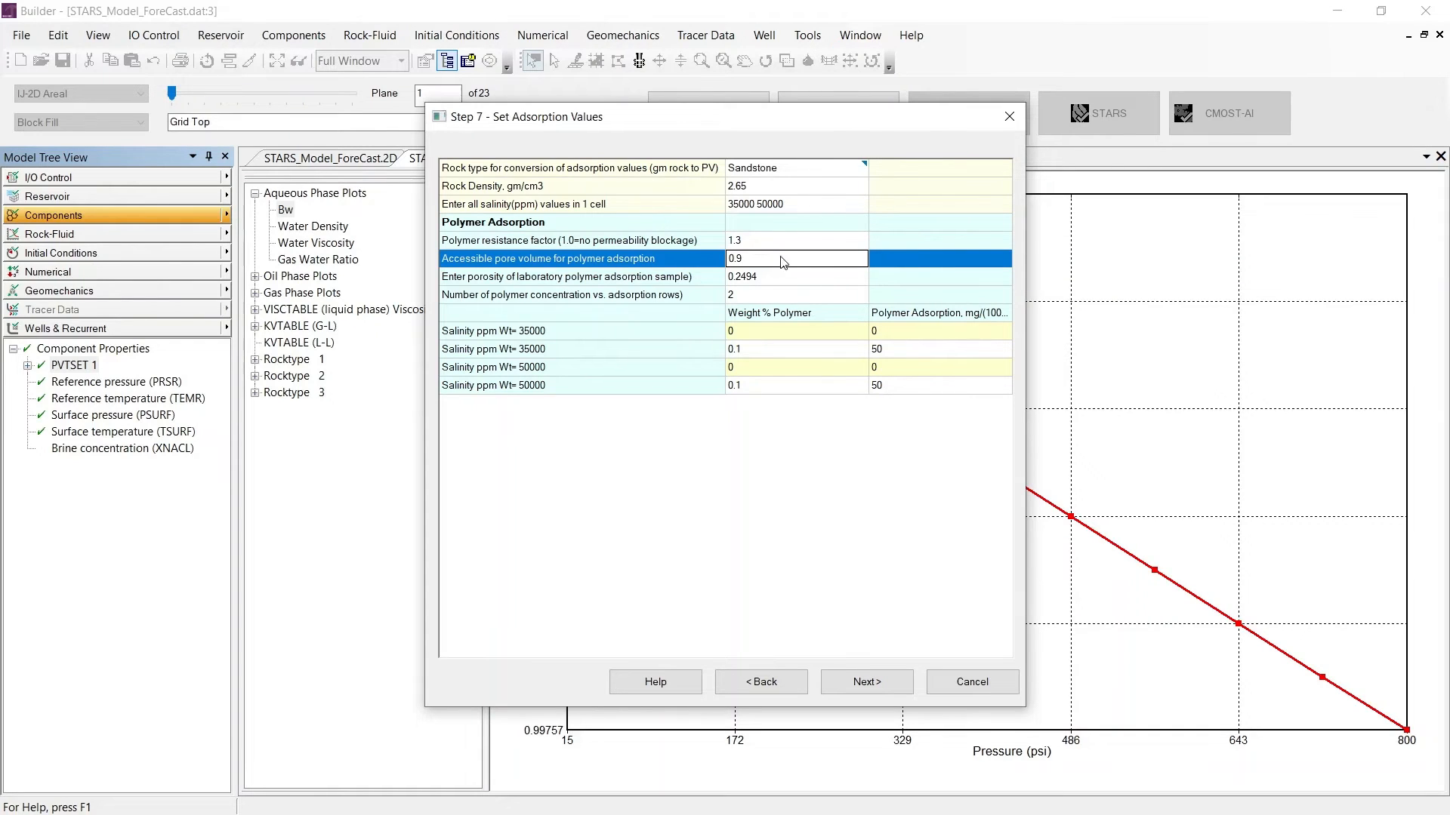
left_click(793, 281)
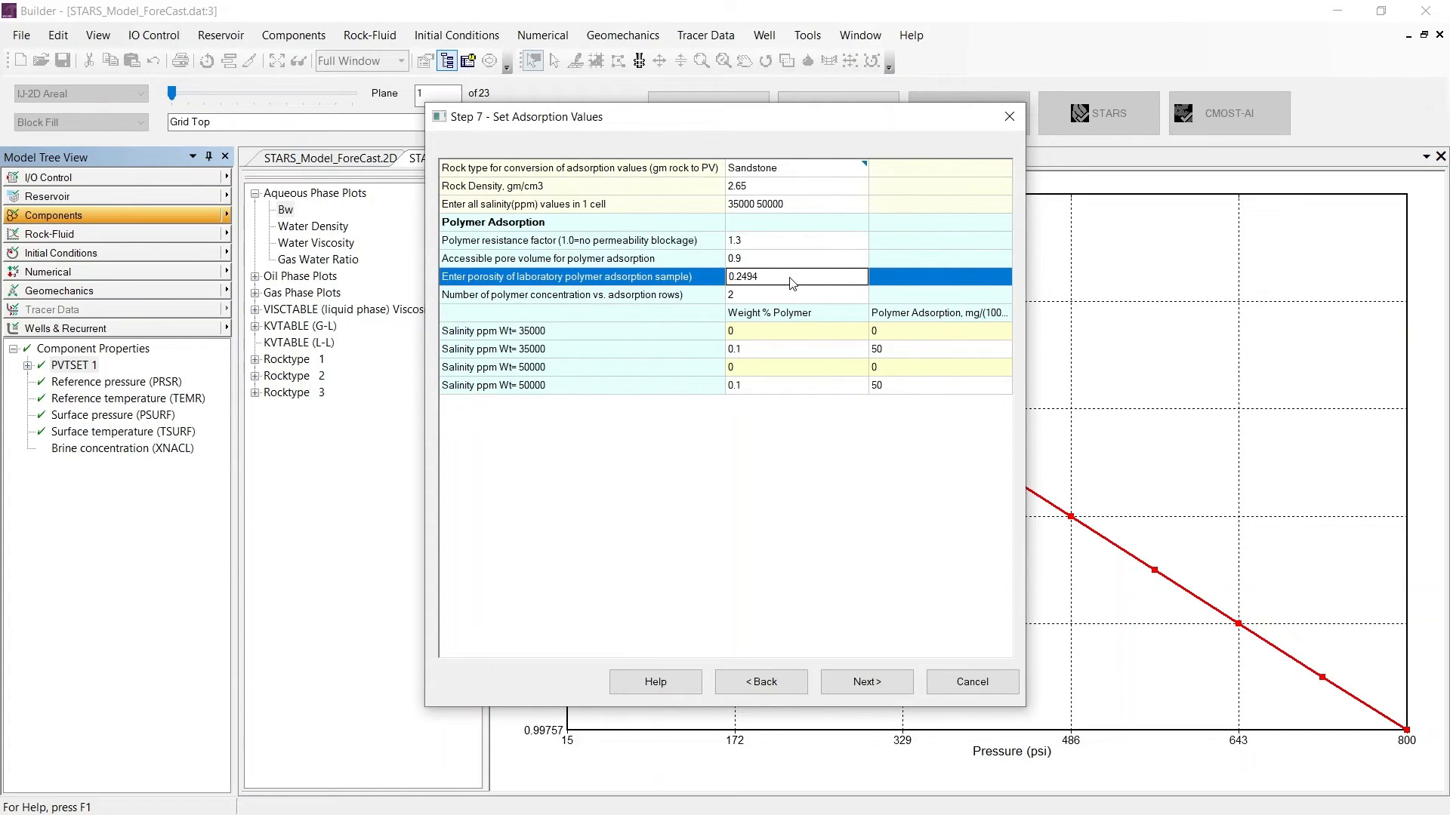
left_click(947, 317)
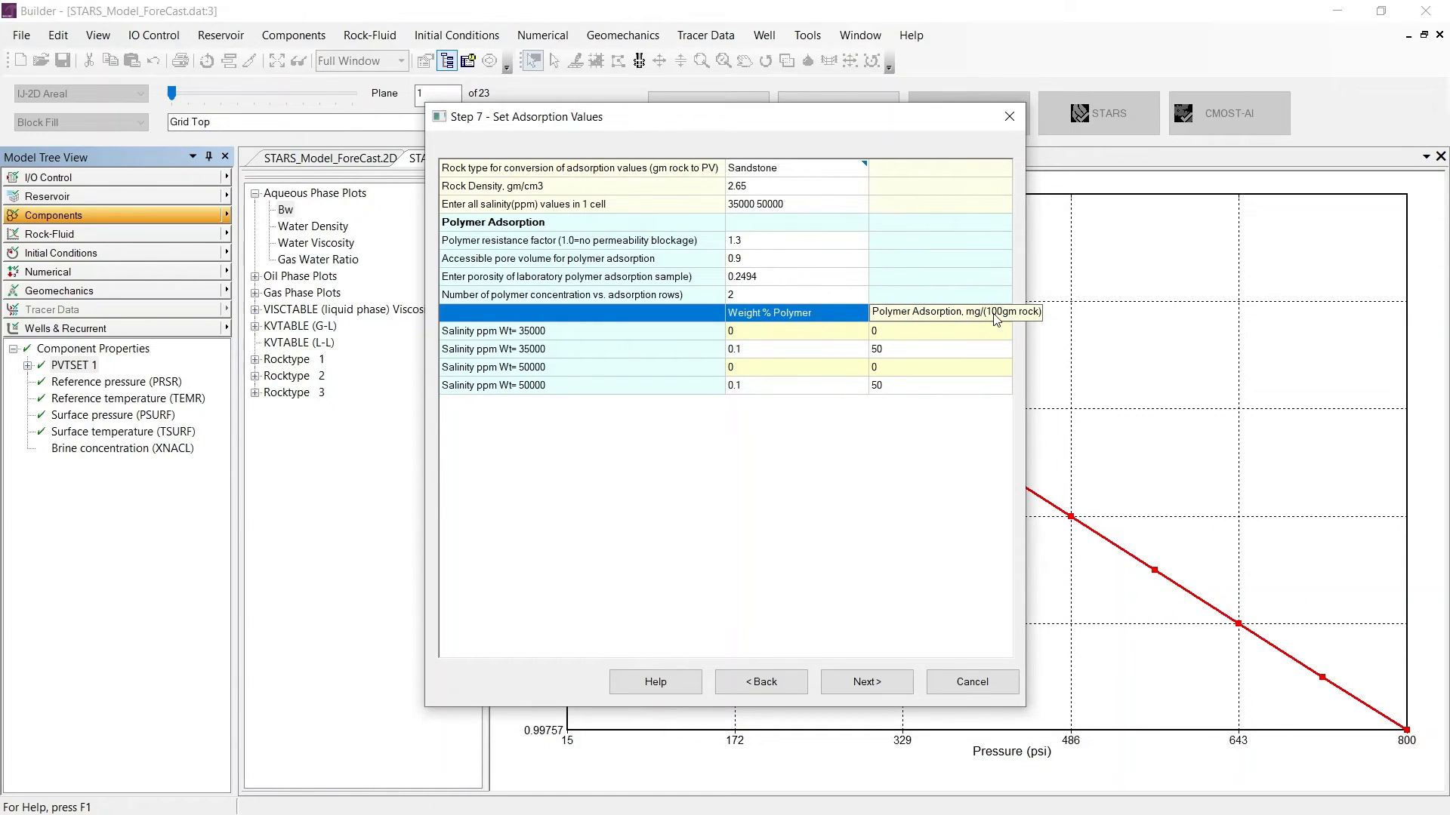
left_click(743, 297)
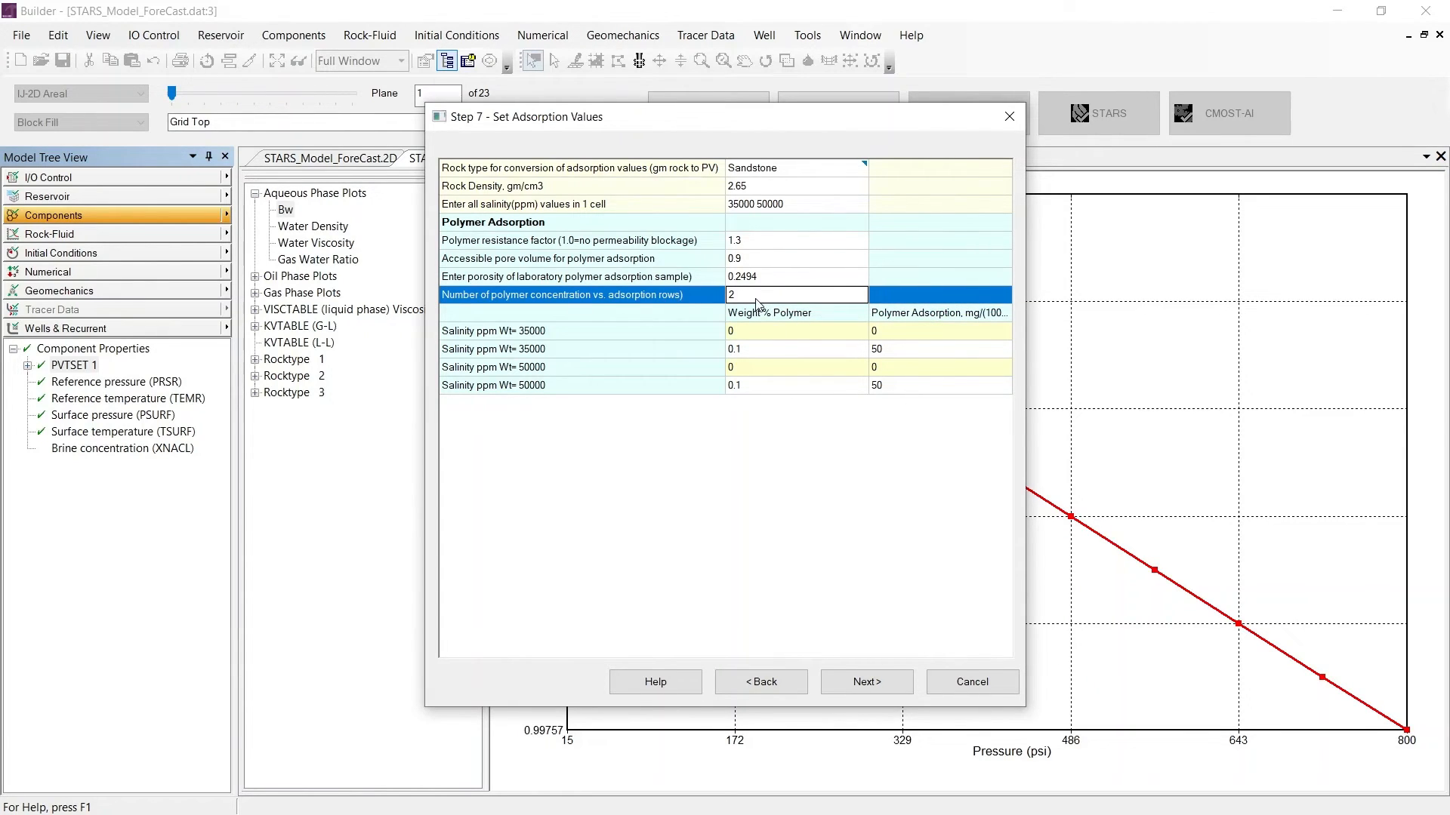
Step: Set the polymer adsorption for 0.1 wt% polymer at 35000 ppm salinity to 20 and continue to the injection composition
left_click(893, 356)
double_click(895, 356)
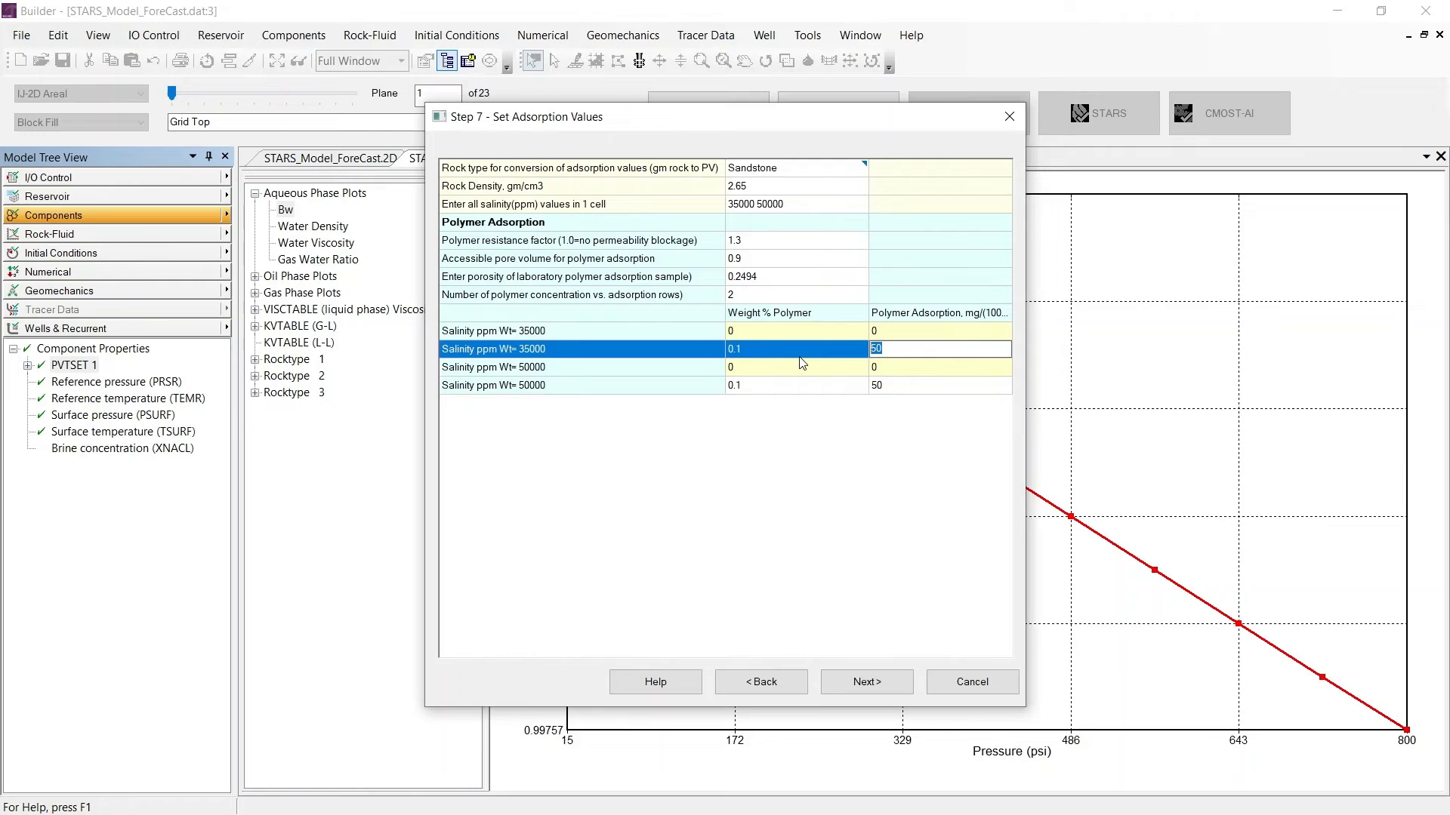
type("20")
left_click(883, 681)
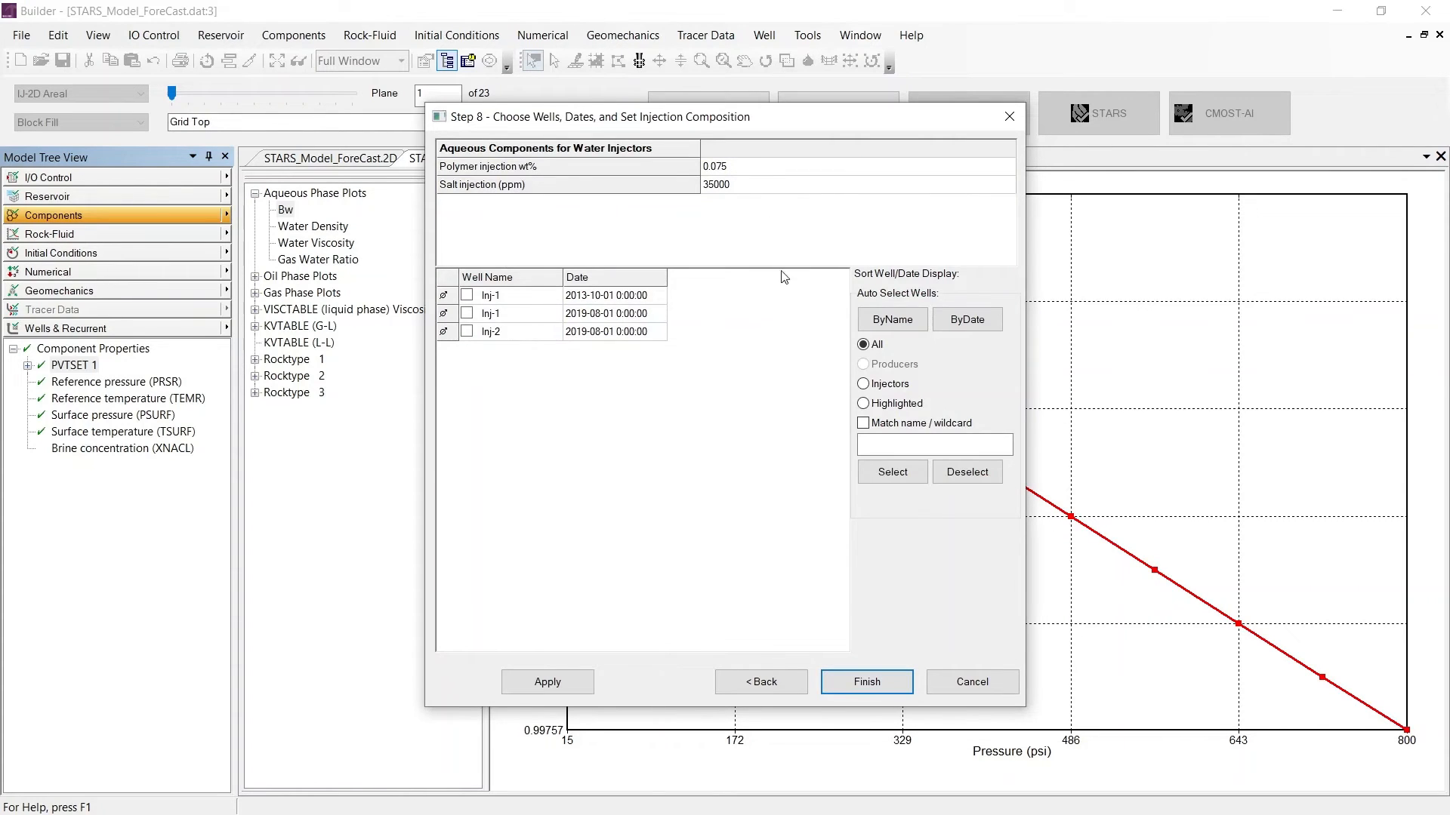
Step: Check the polymer and salt injection concentrations and select injectors Inj-1 and Inj-2 at 2019-08-01 to receive them
left_click(736, 174)
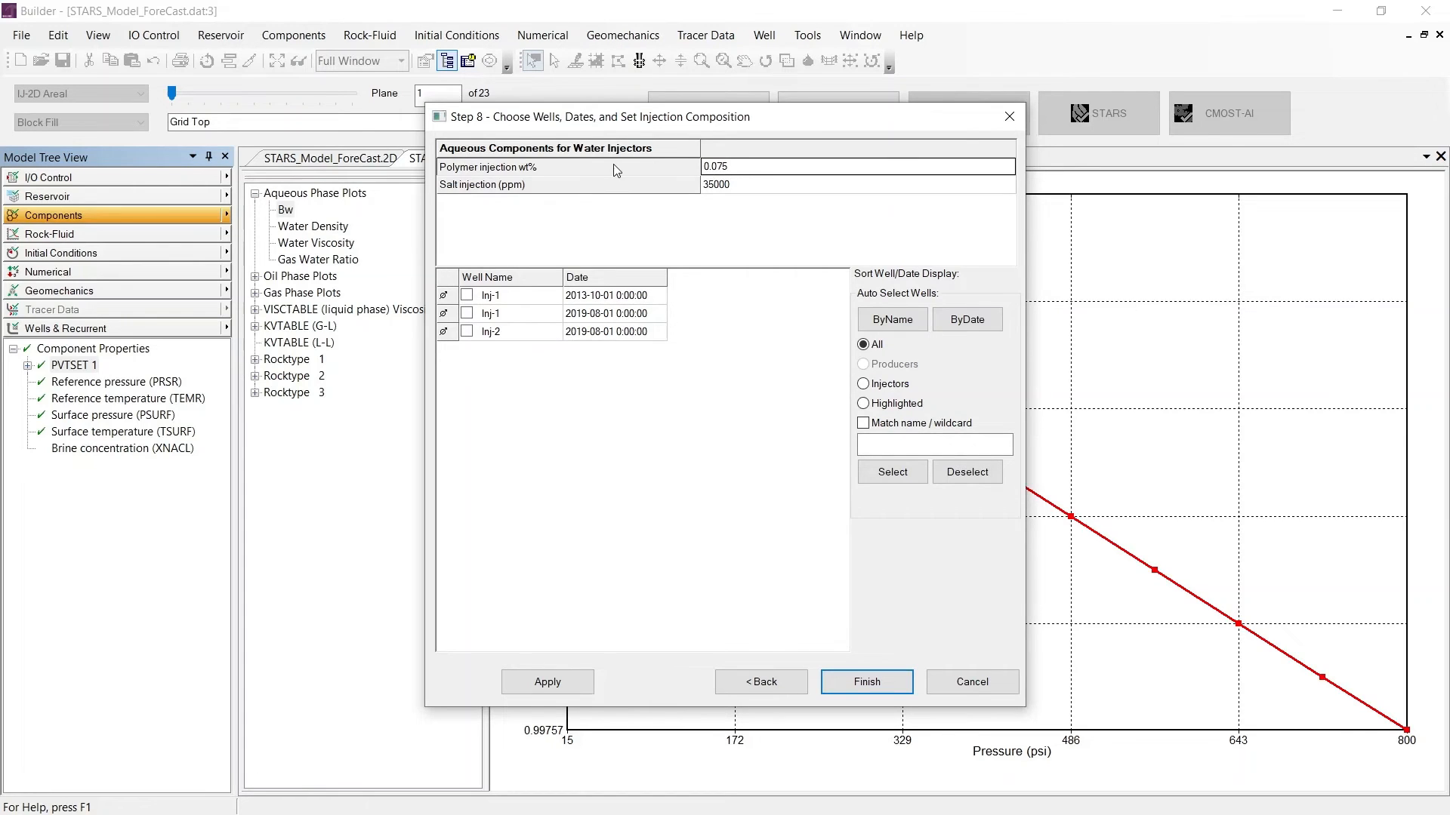
left_click(727, 188)
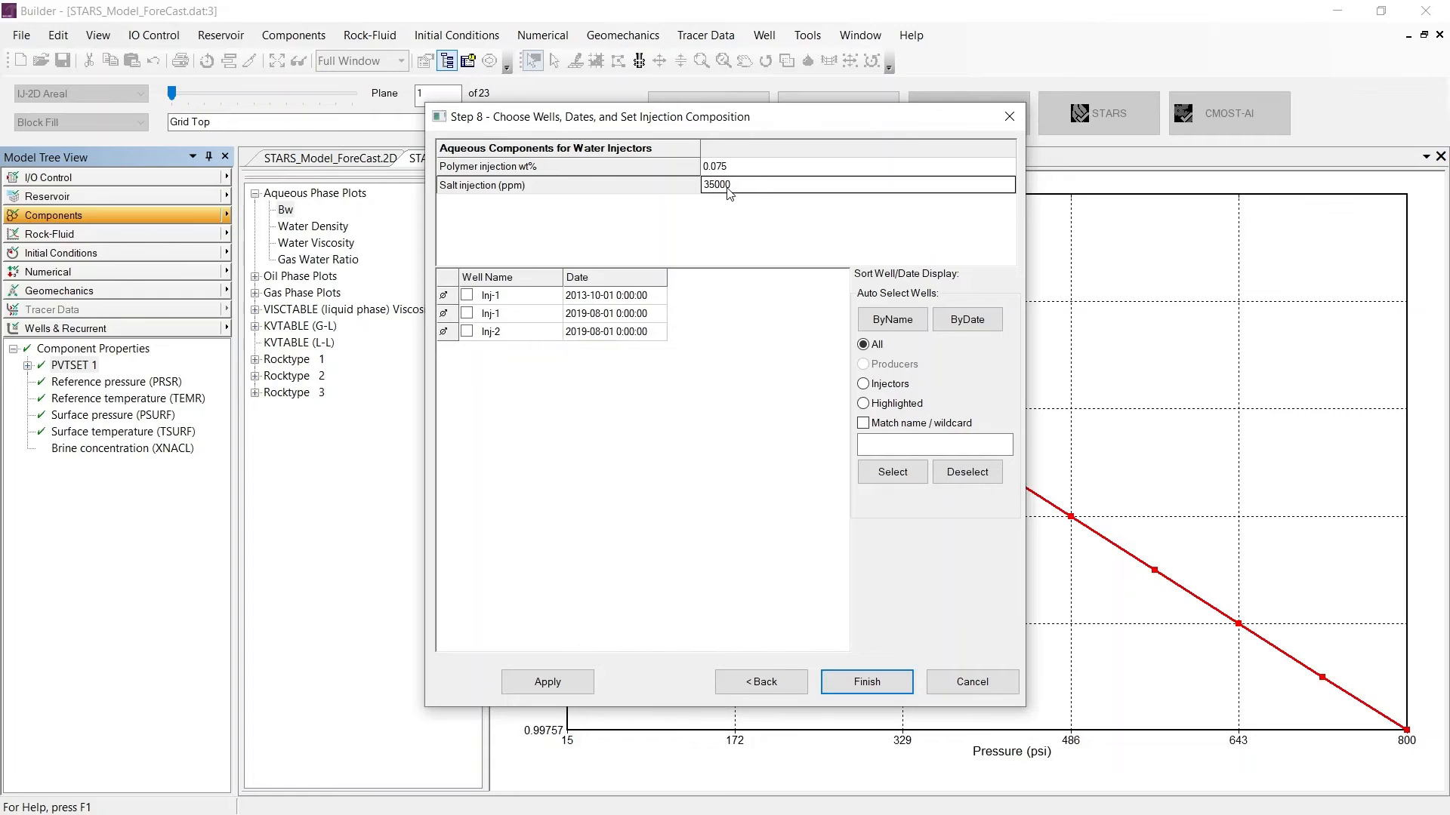
left_click(467, 314)
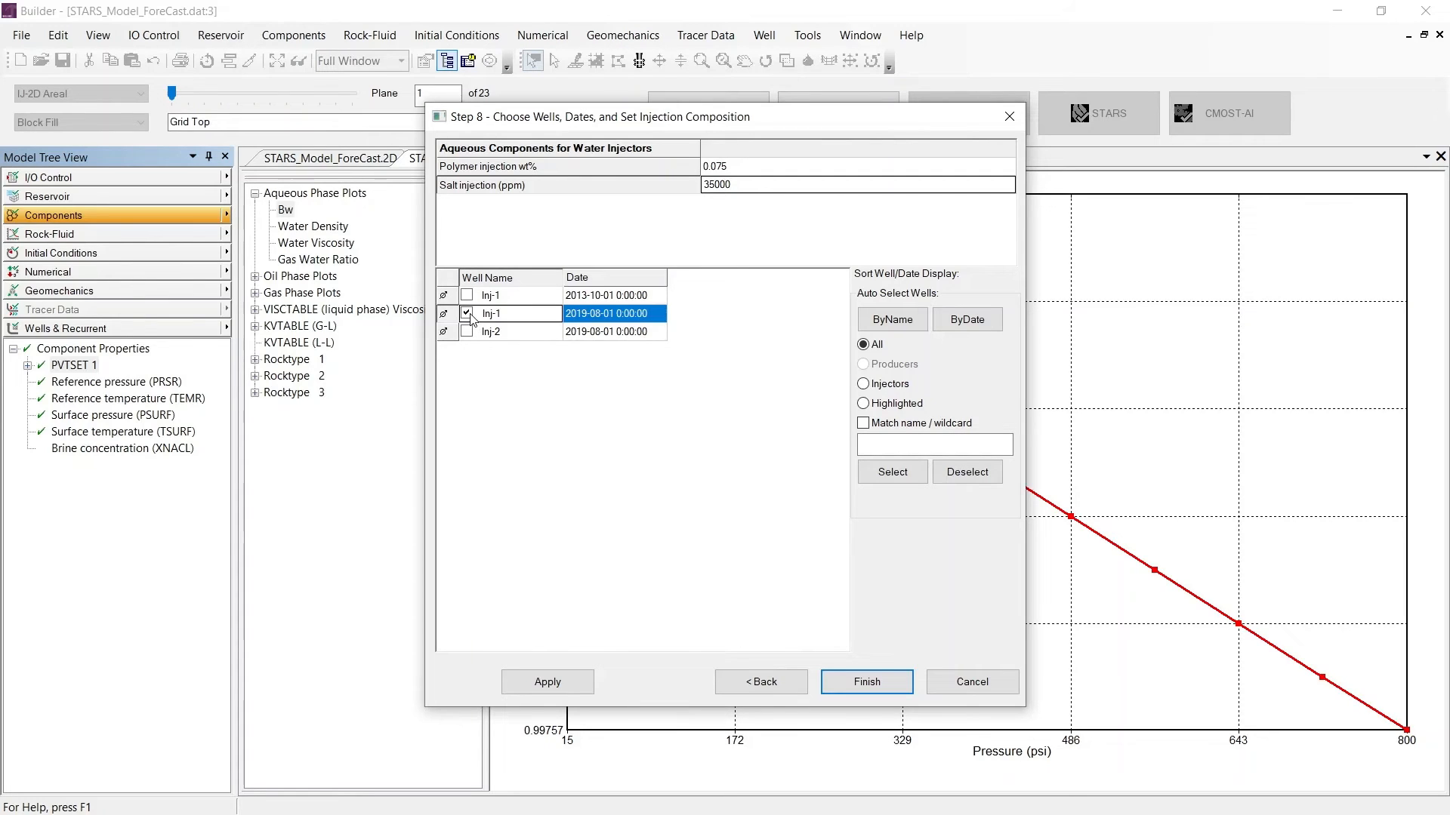
left_click(466, 332)
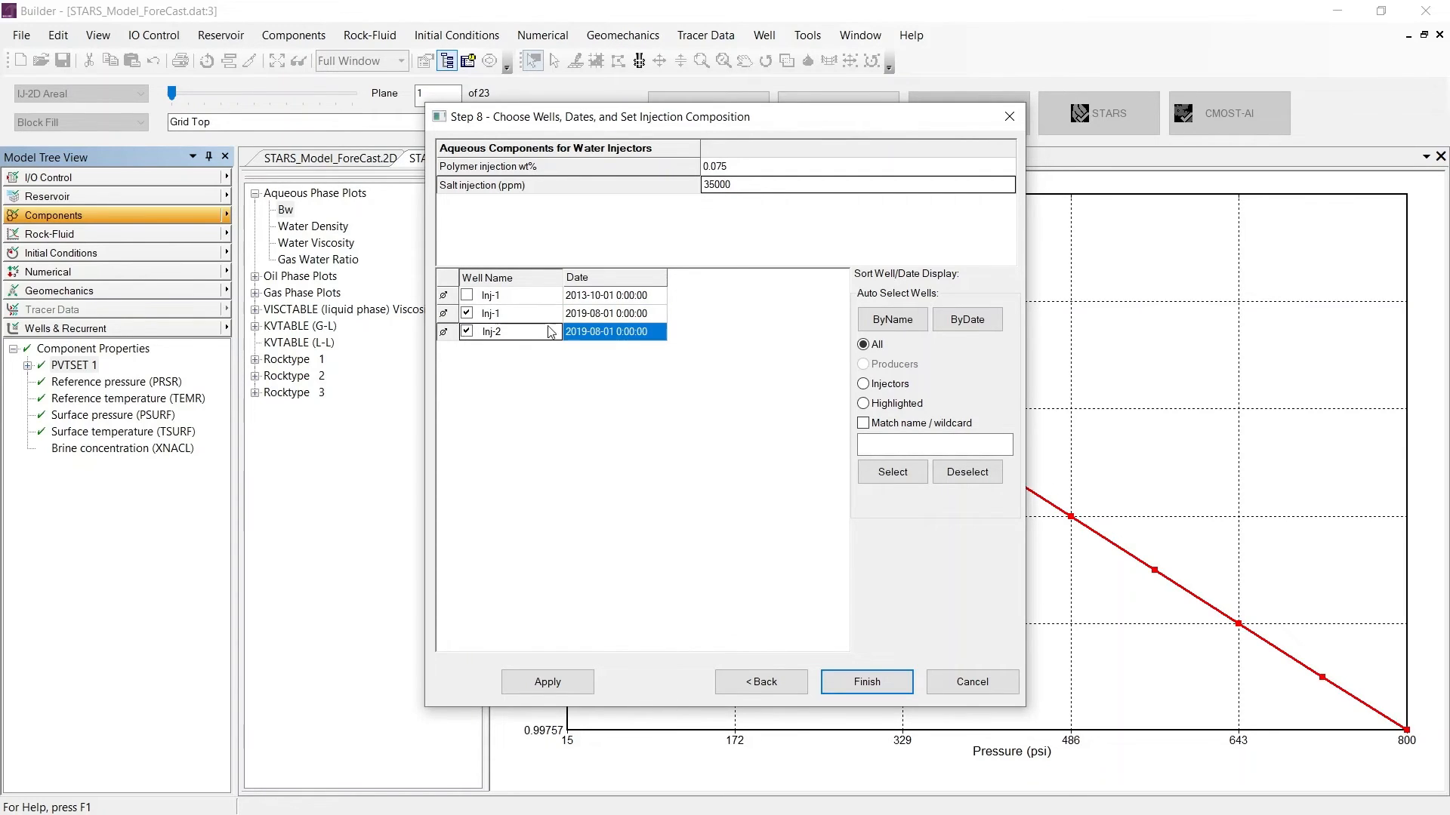
left_click(590, 332)
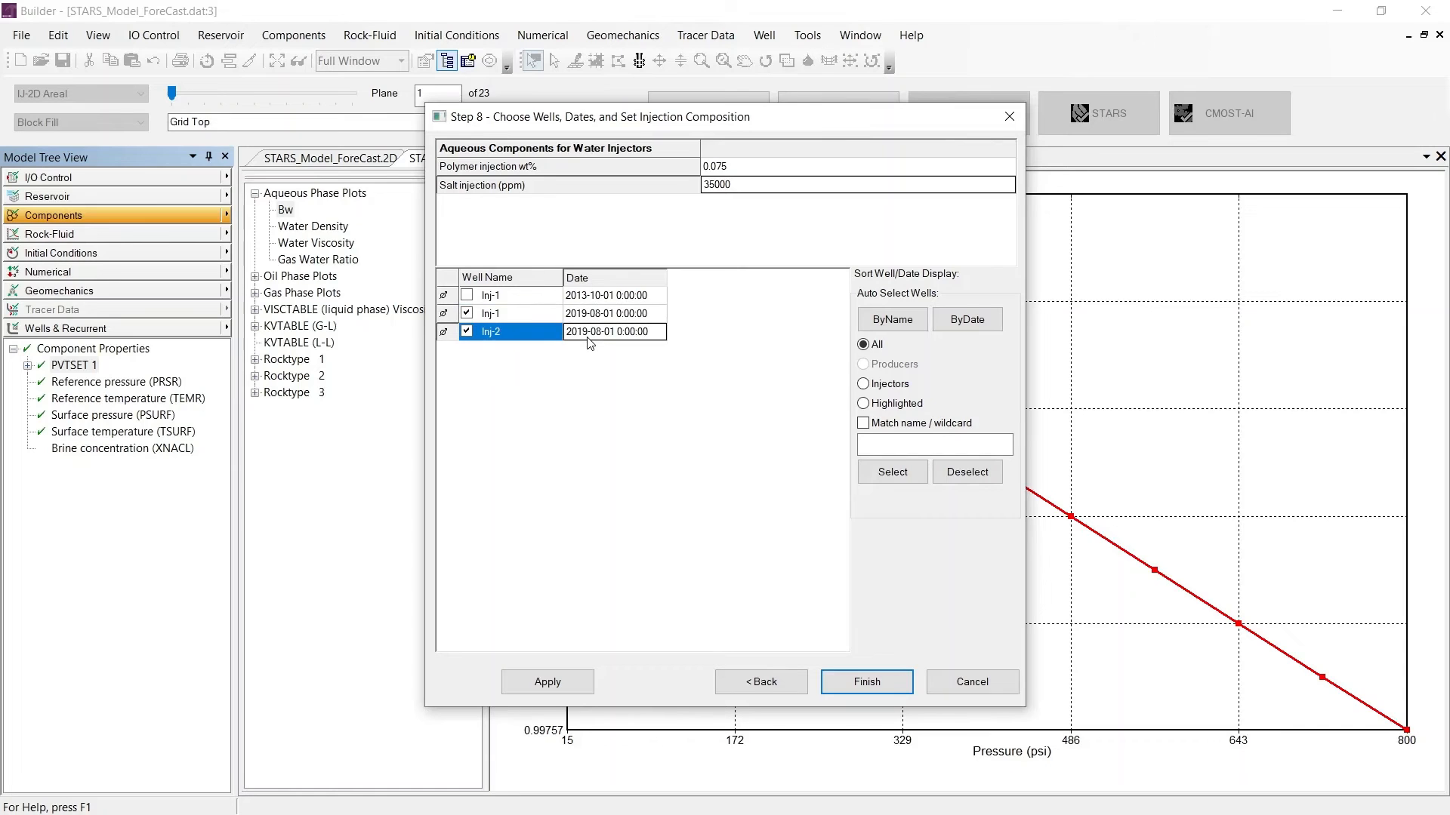
Step: Finish the wizard, examine the reported injector compositions, and accept the report
left_click(873, 683)
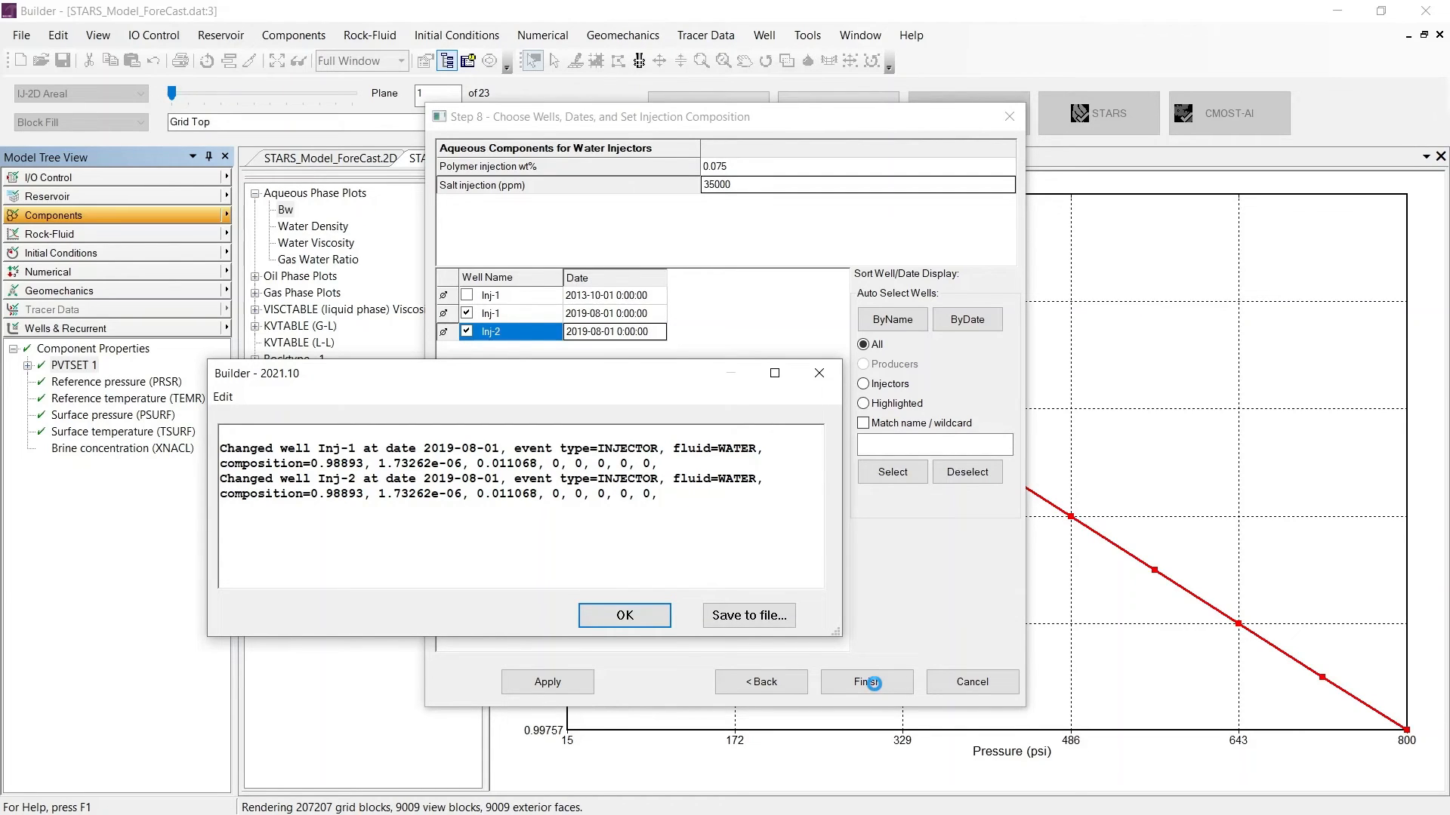
left_click_drag(311, 464, 546, 466)
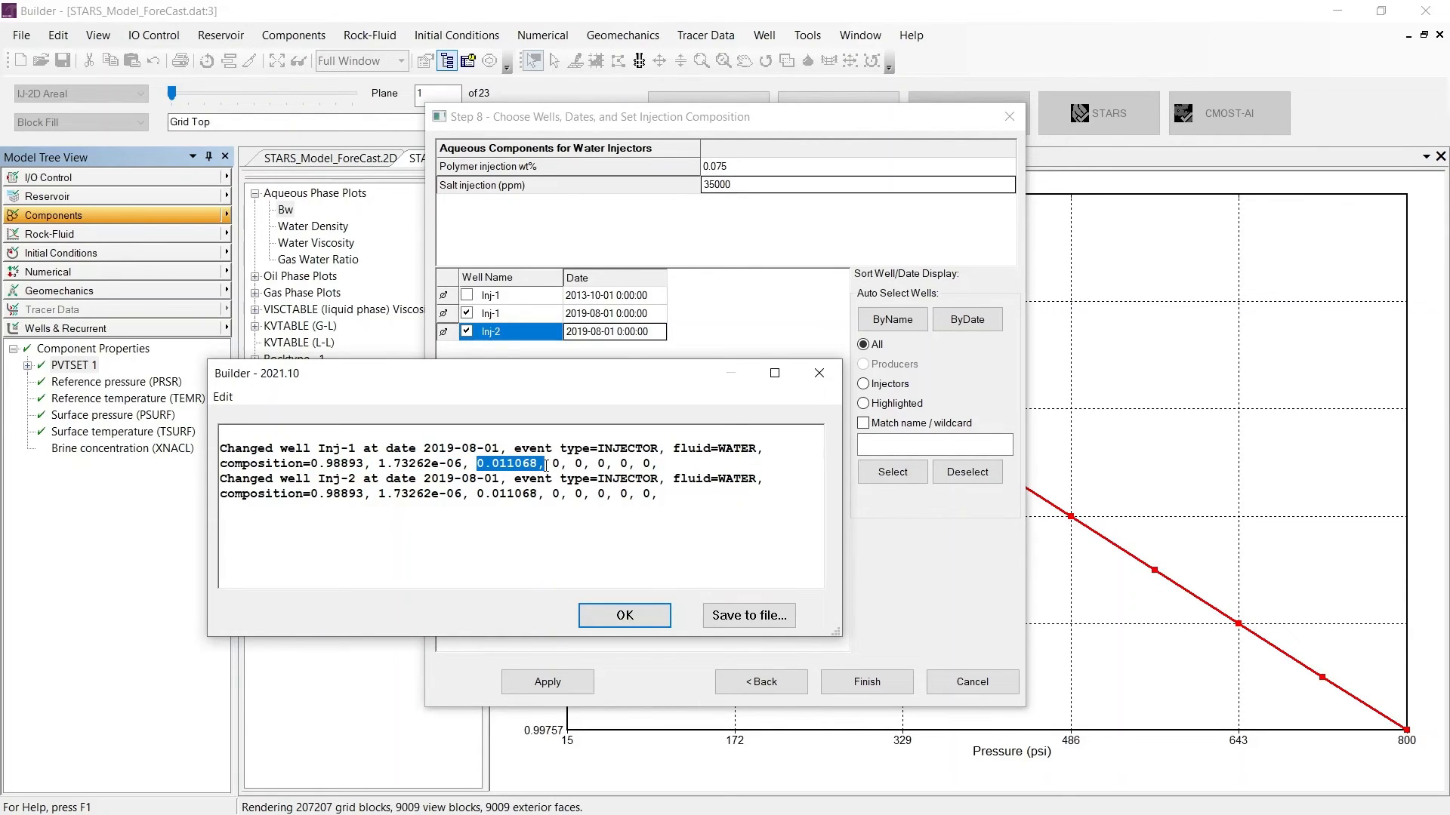
left_click(619, 613)
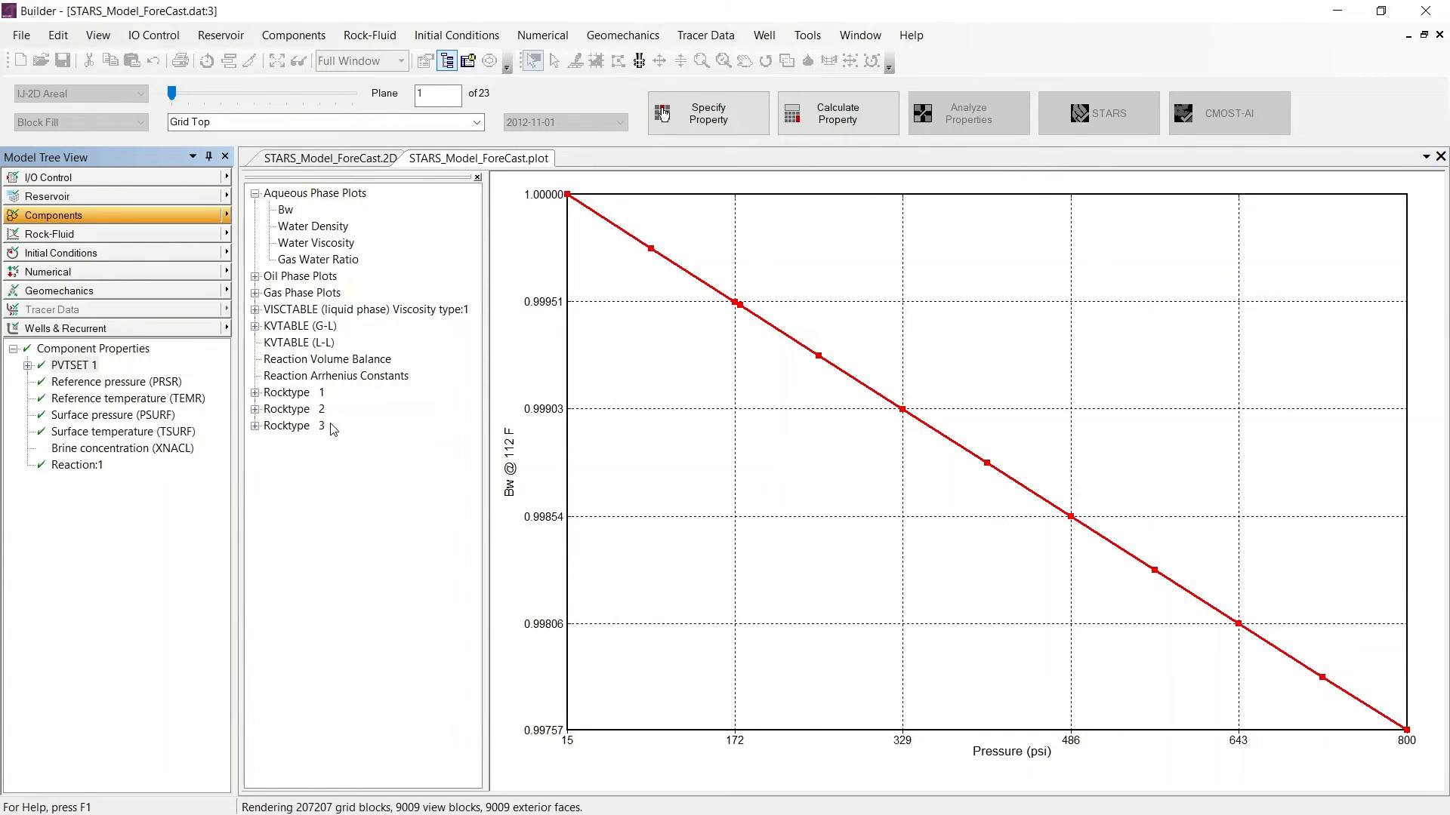
Step: Examine the Polymer and NaCl entries in the component definitions, and close the component properties
left_click(227, 216)
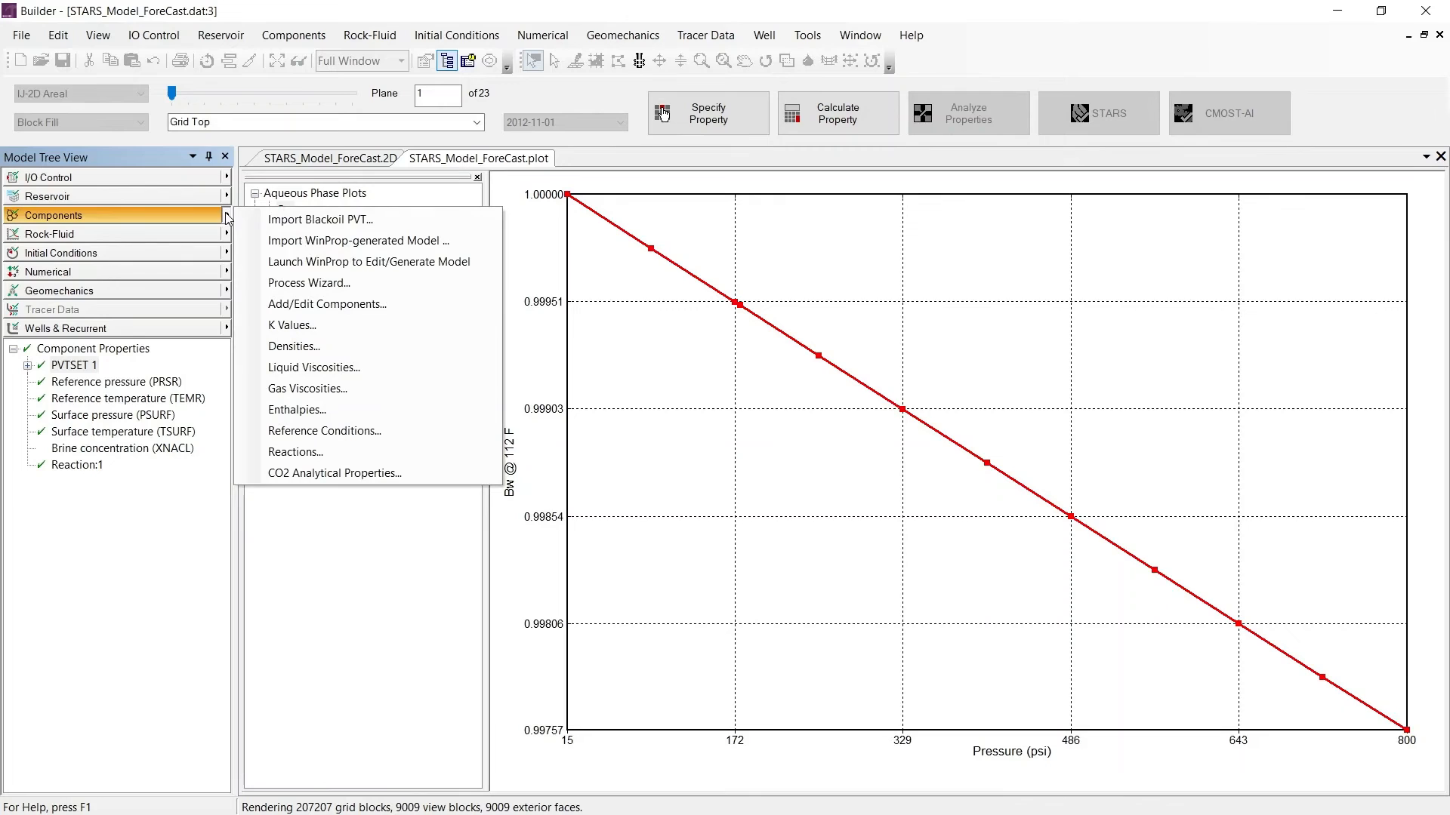
left_click(384, 309)
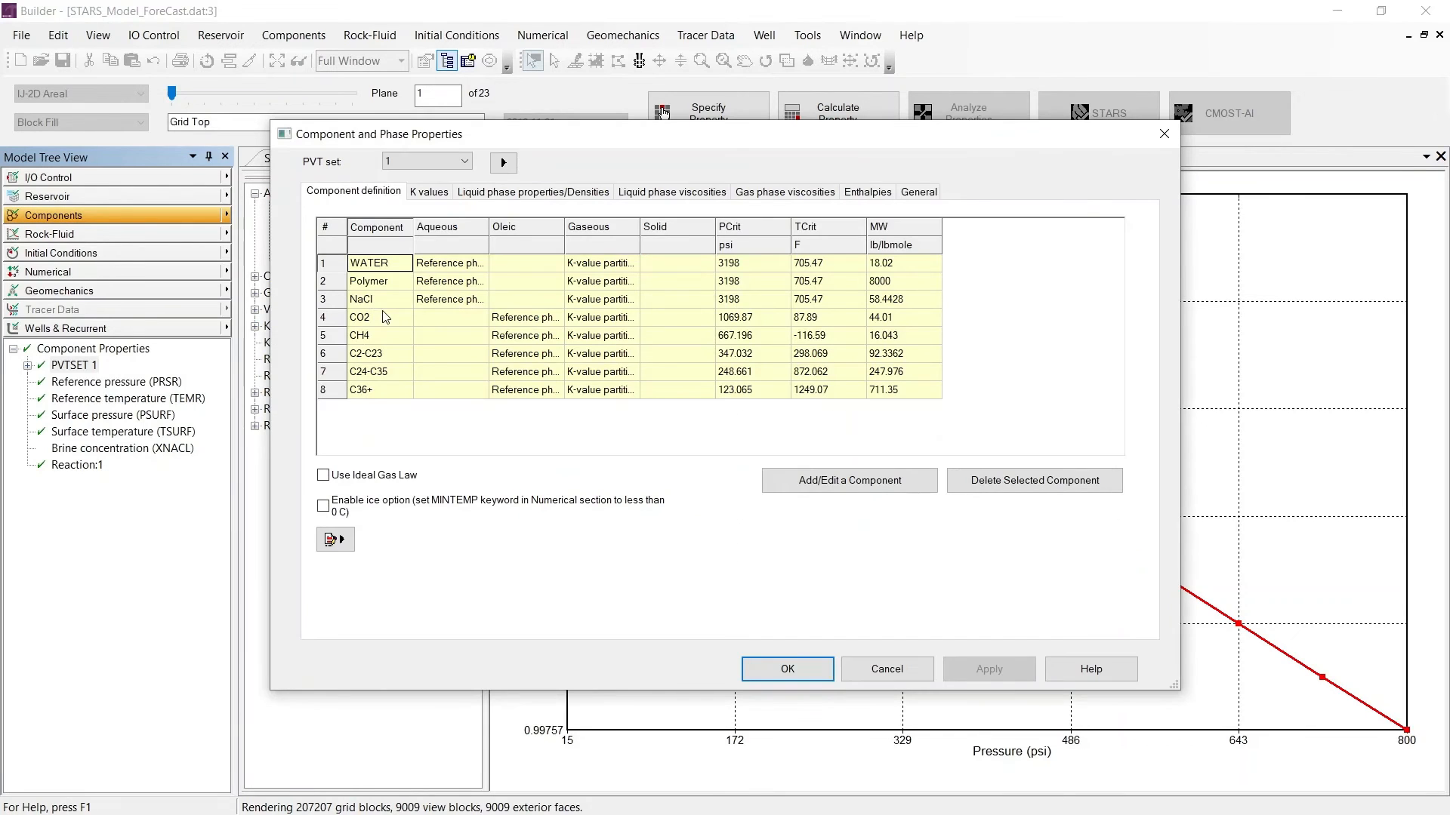
left_click(396, 285)
left_click(397, 302)
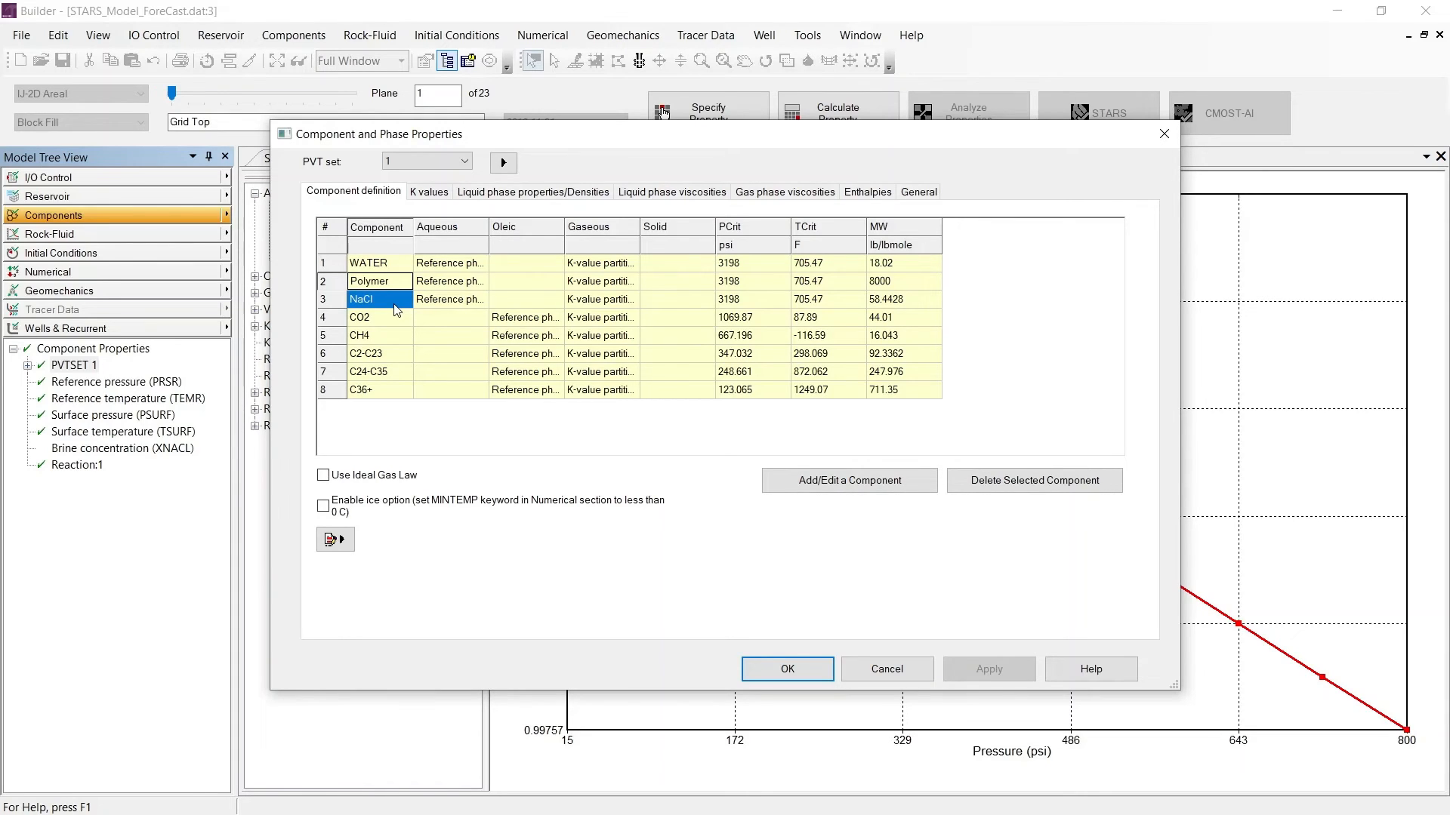
left_click(777, 672)
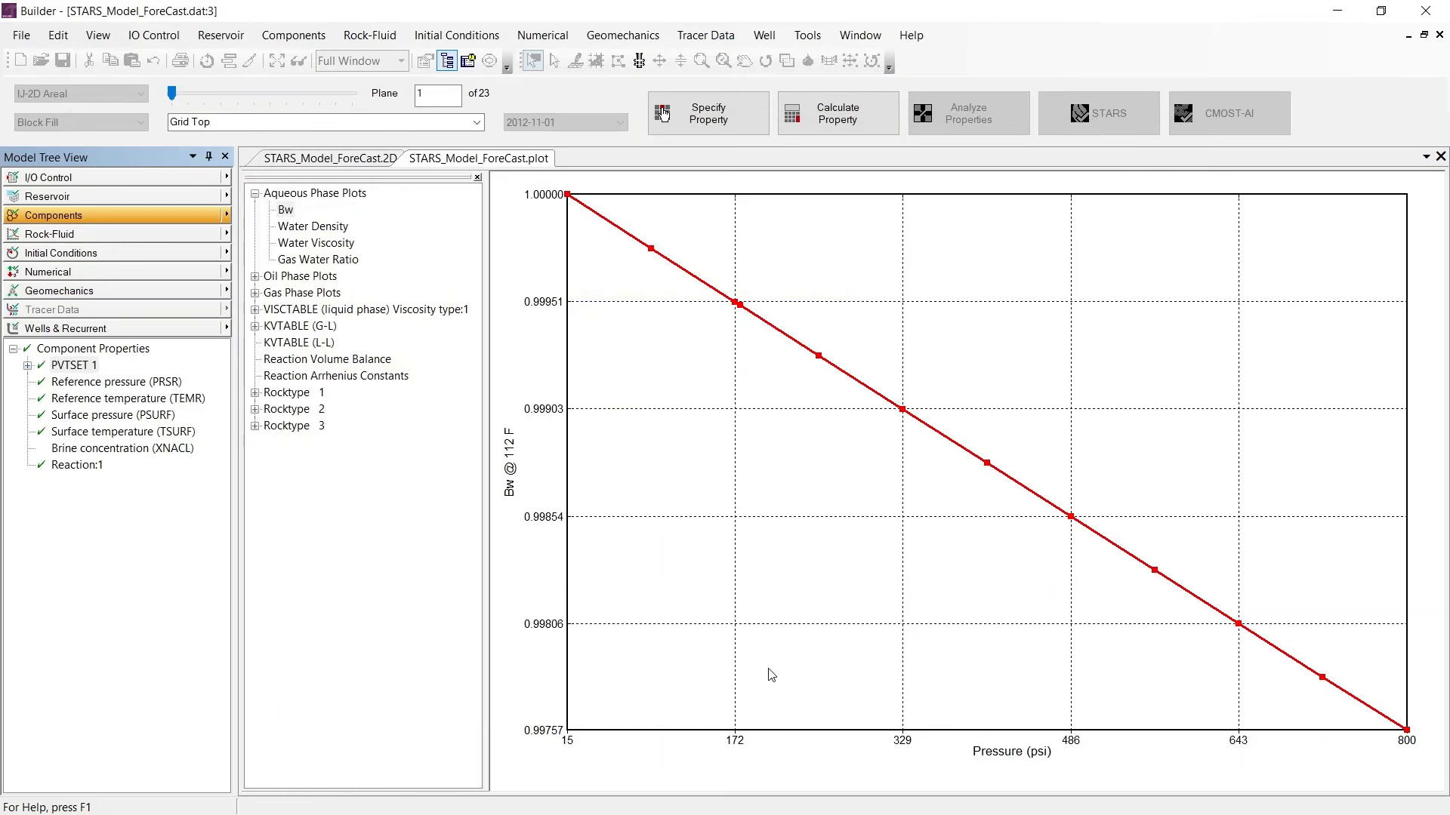
Step: Display the dataset text for the PVTSET 1 section and highlight Polymer and NaCl in the COMPNAME line
right_click(209, 367)
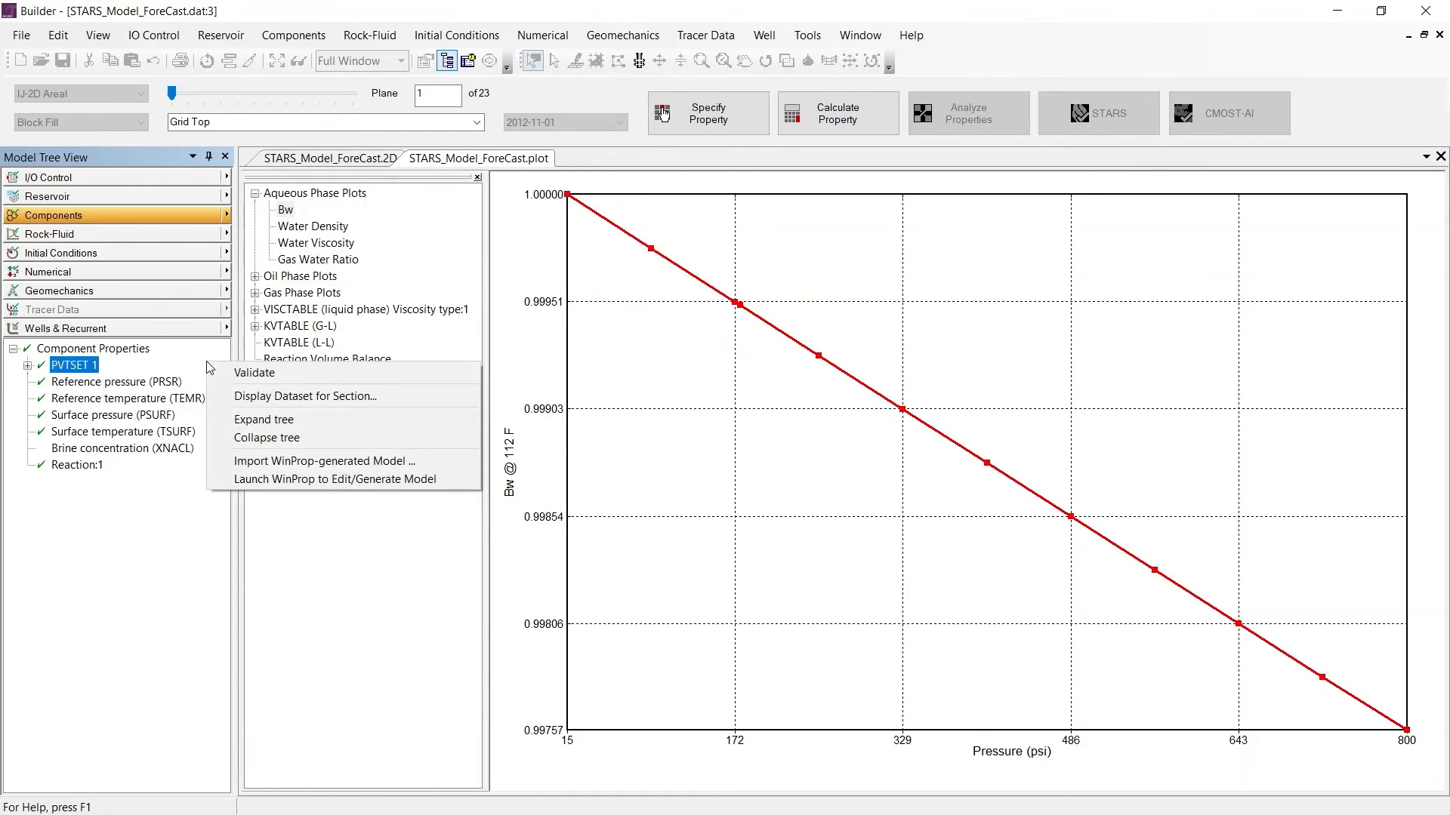
left_click(365, 399)
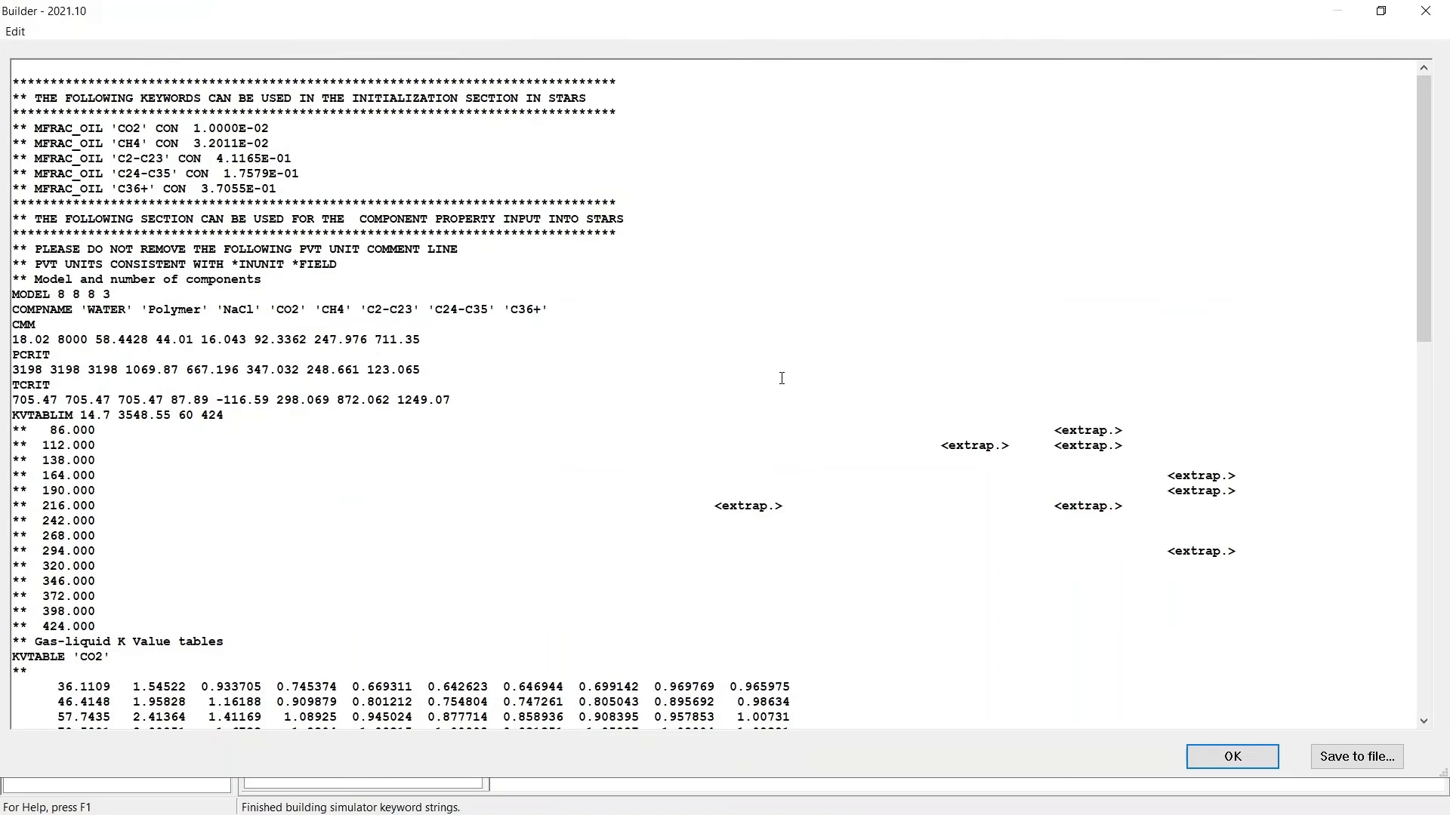
left_click(781, 377)
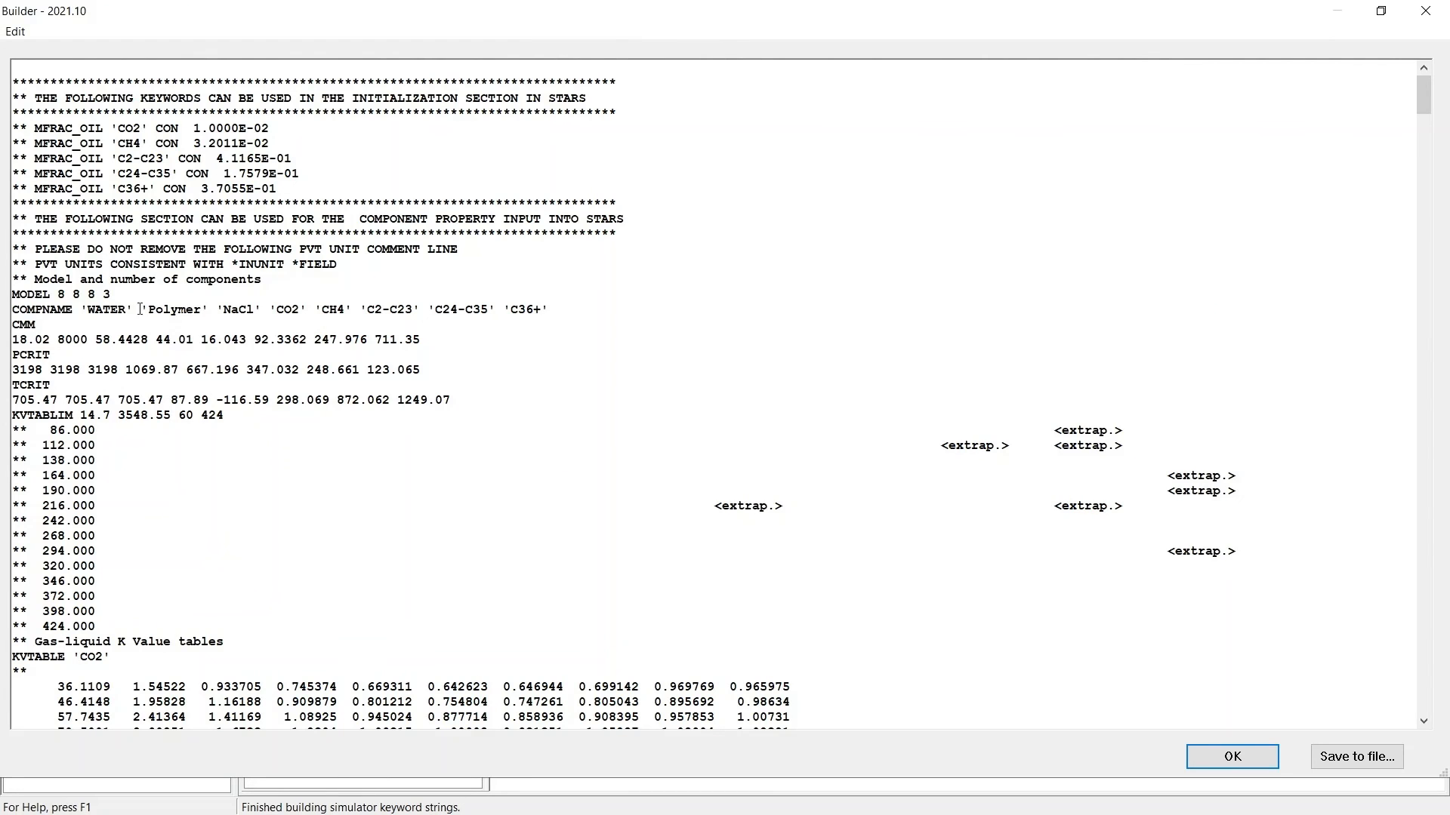
left_click_drag(141, 310, 268, 311)
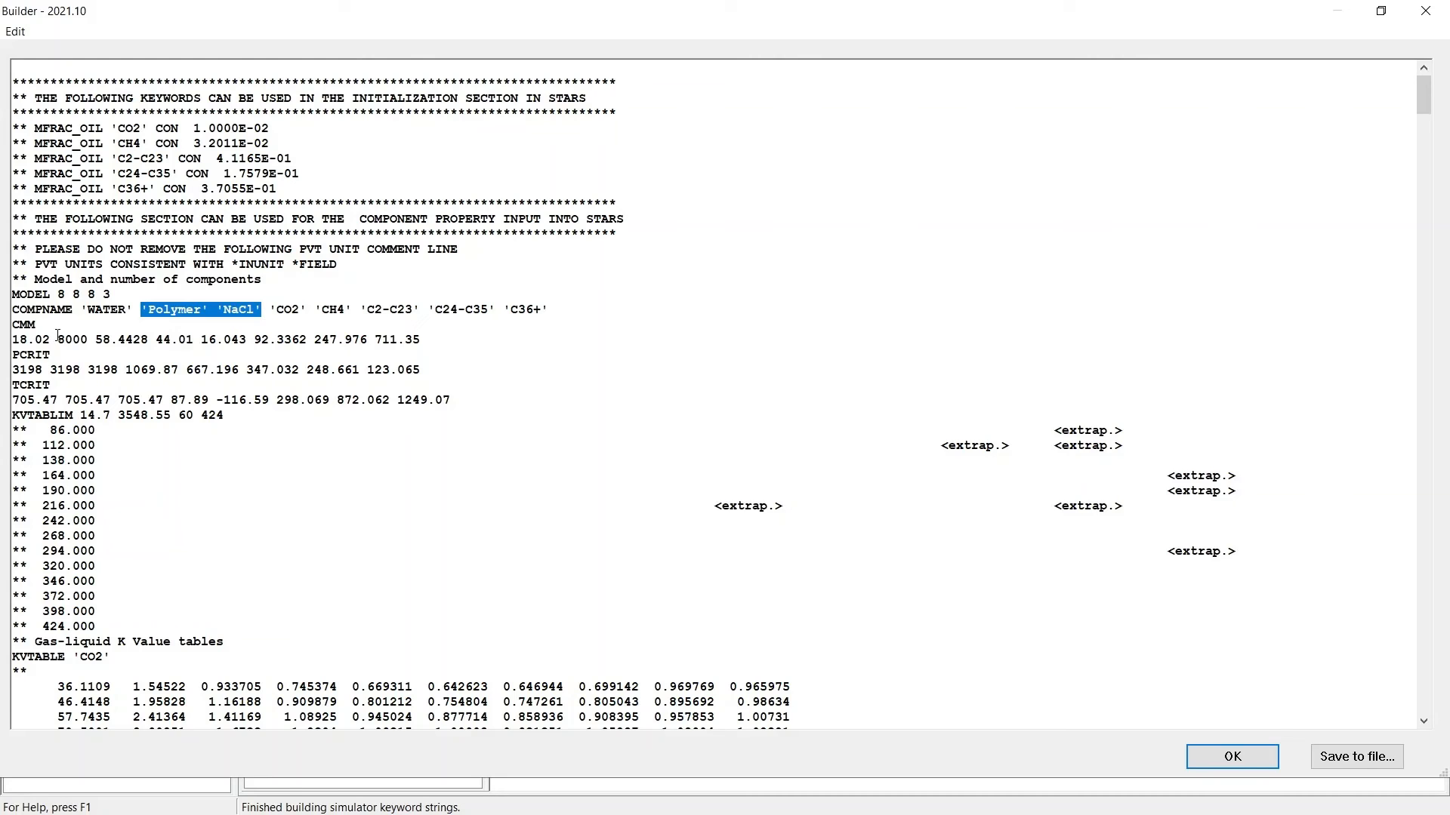
Step: Highlight the Polymer and NaCl molecular weights under CMM and the polymer viscosity at 112 °F in the first VISCTABLE block
left_click_drag(58, 340, 149, 343)
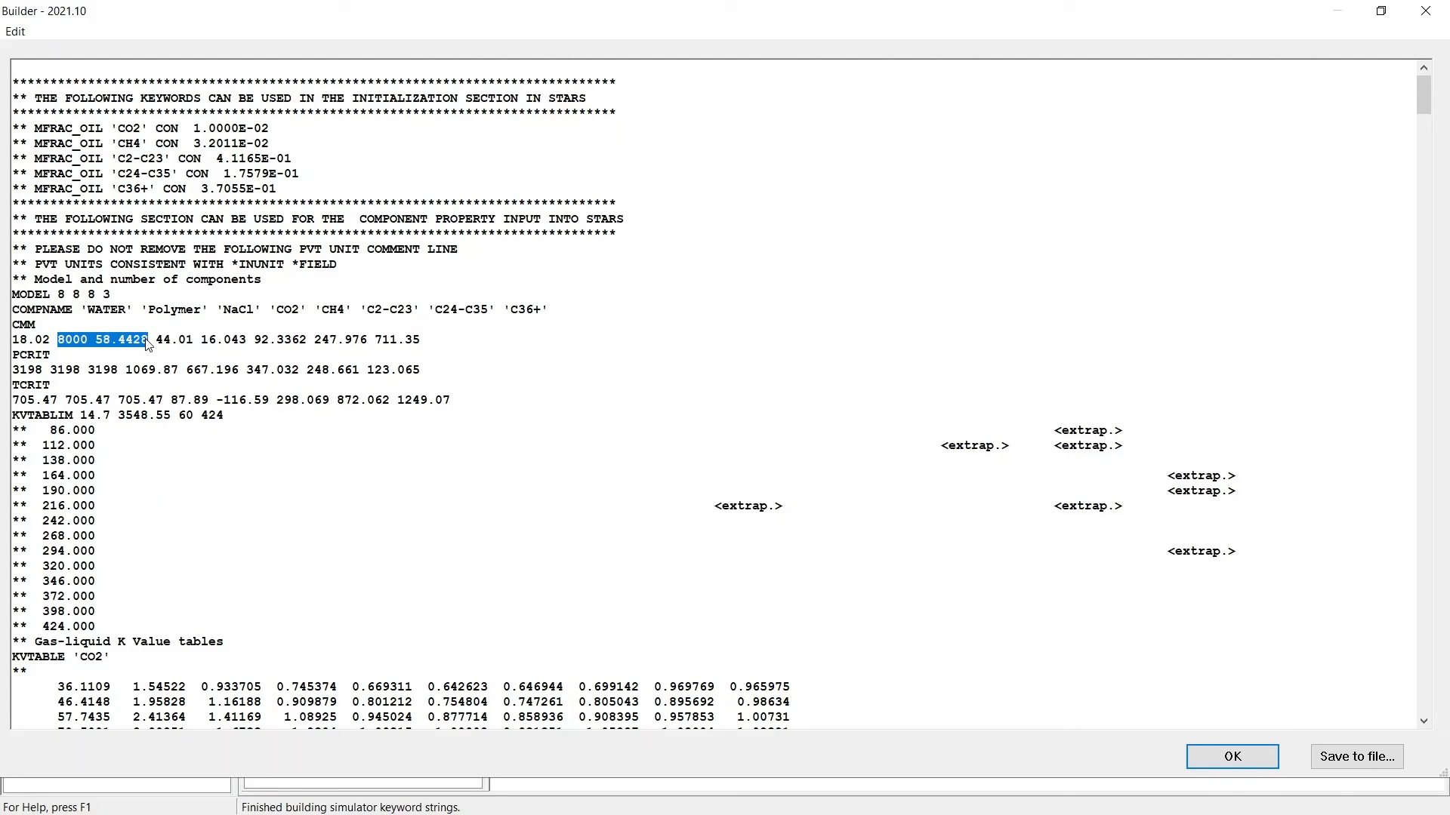
left_click_drag(1424, 97, 1444, 278)
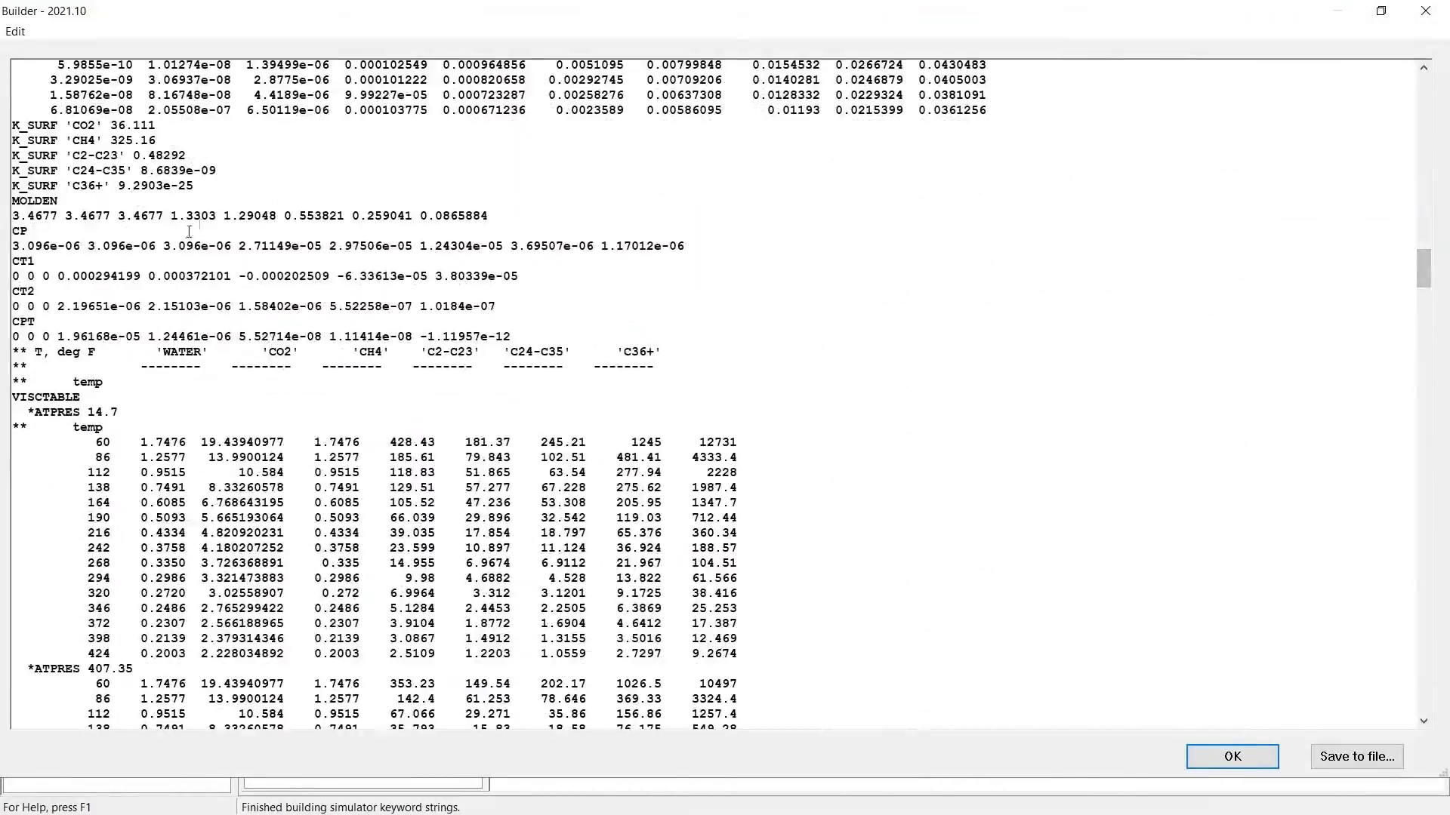
left_click_drag(240, 474, 288, 474)
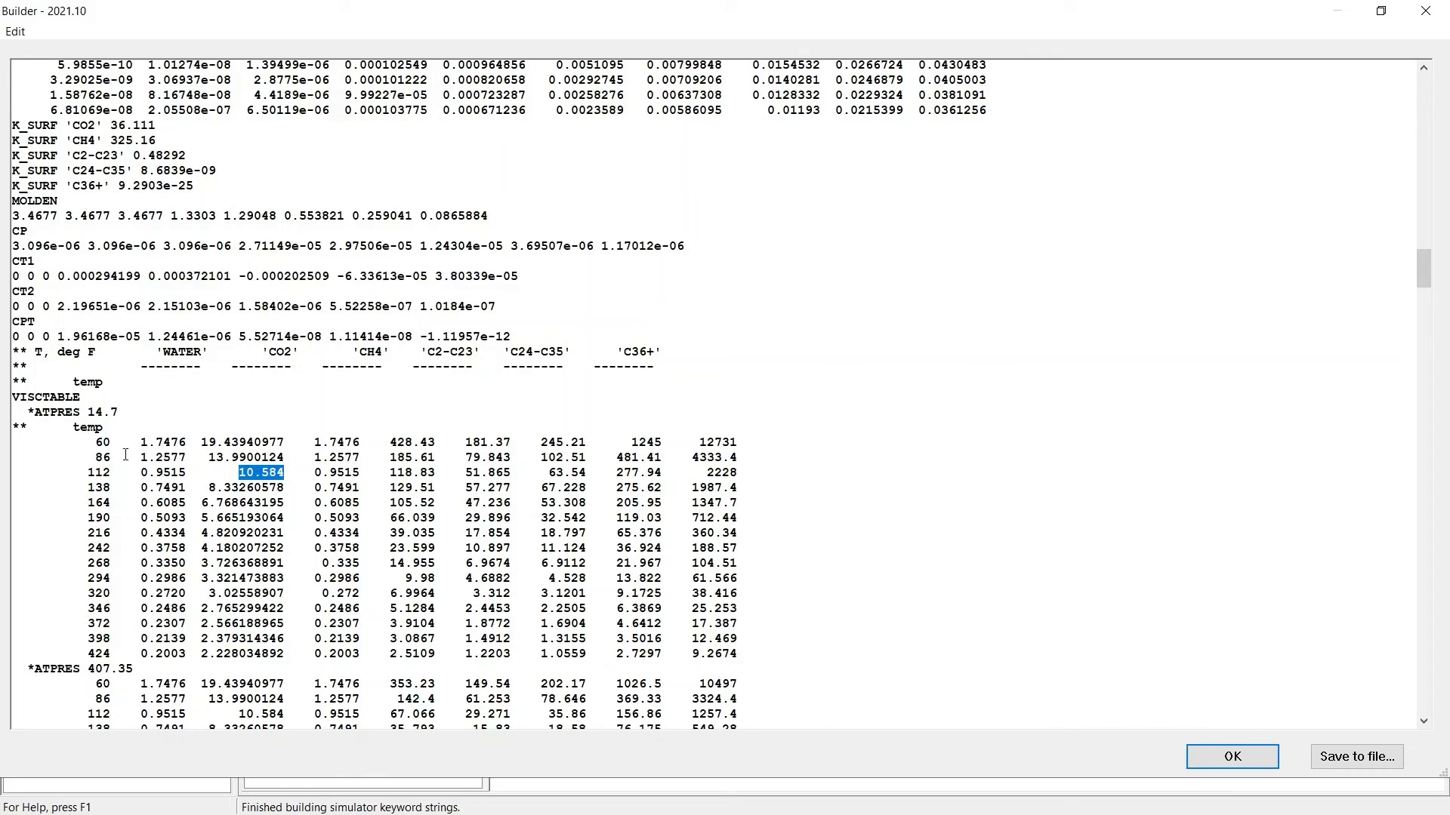
left_click_drag(87, 472, 114, 473)
Step: Examine the VSMIXCOMP, VSMIXENDP and VSMIXFUNC keywords for Polymer and highlight entries in the MOBCFAC array
left_click_drag(1423, 273, 1431, 424)
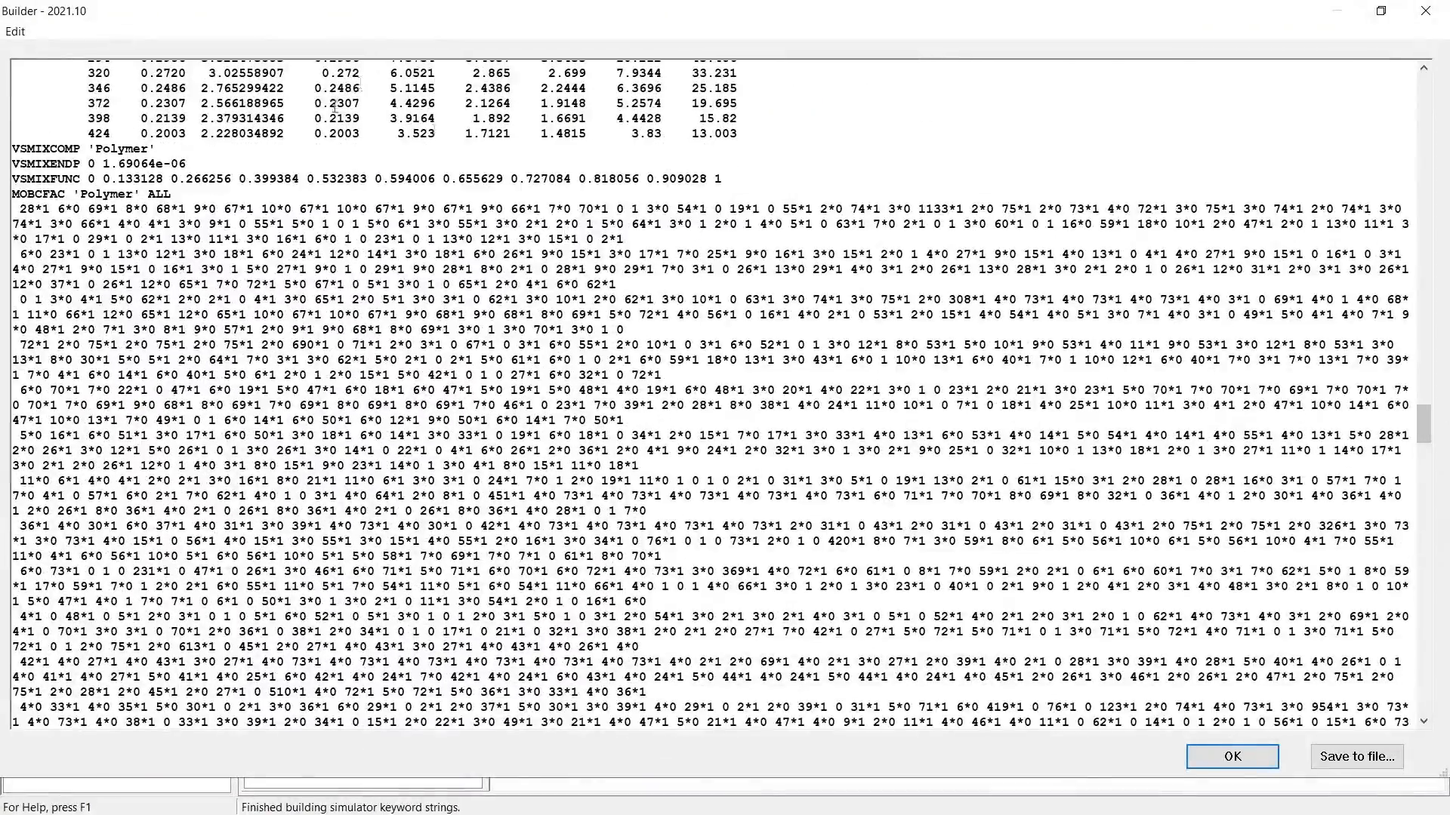
triple_click(329, 174)
left_click_drag(212, 161, 299, 212)
left_click(80, 210)
left_click_drag(83, 210, 59, 210)
left_click_drag(88, 210, 121, 209)
Step: Highlight the SHEARTAB velocity and viscosity table and the VSSALTCMP line for NaCl in the dataset text
left_click_drag(1423, 423, 1433, 641)
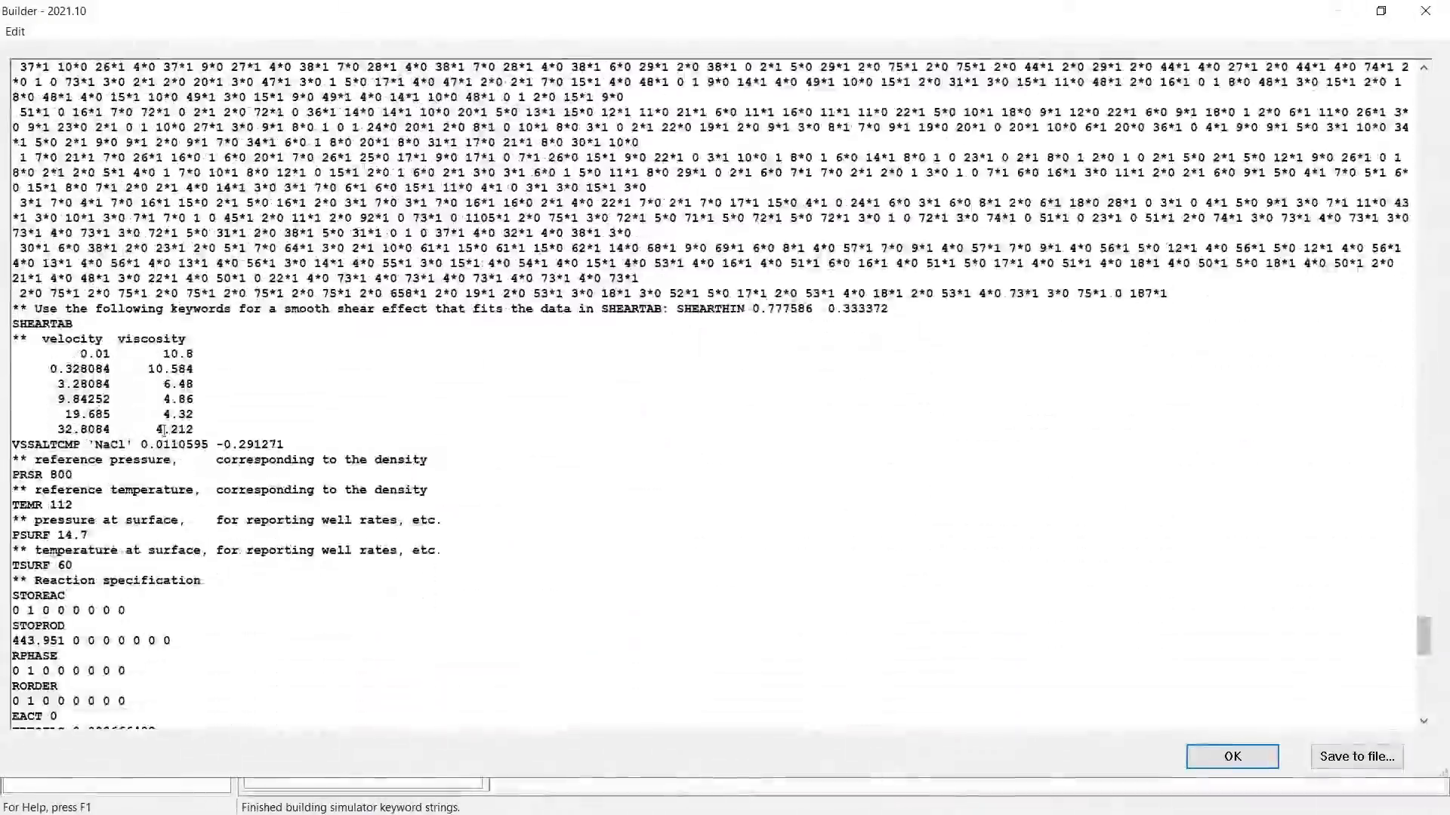
left_click_drag(198, 430, 16, 327)
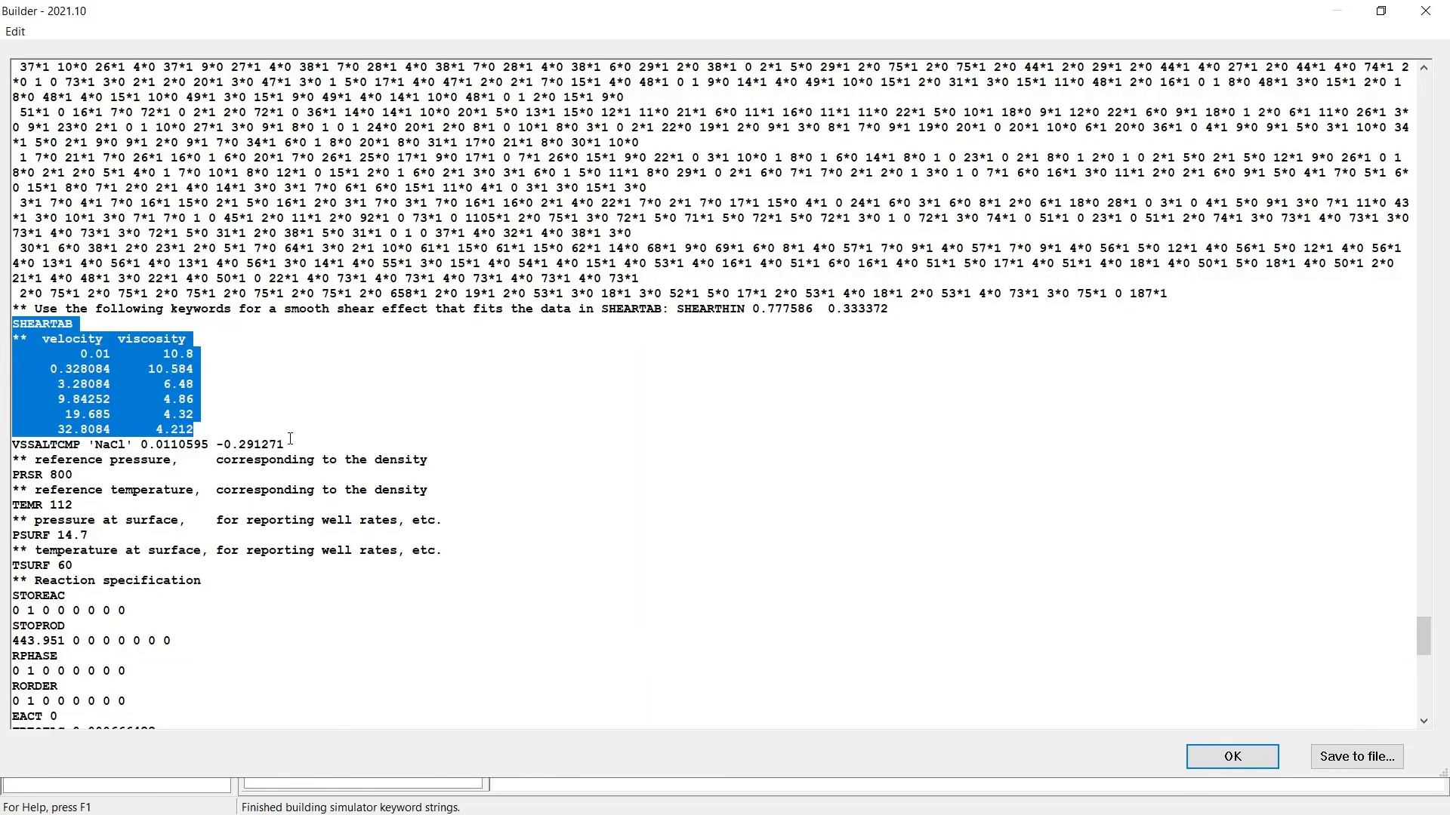
left_click_drag(290, 442, 9, 450)
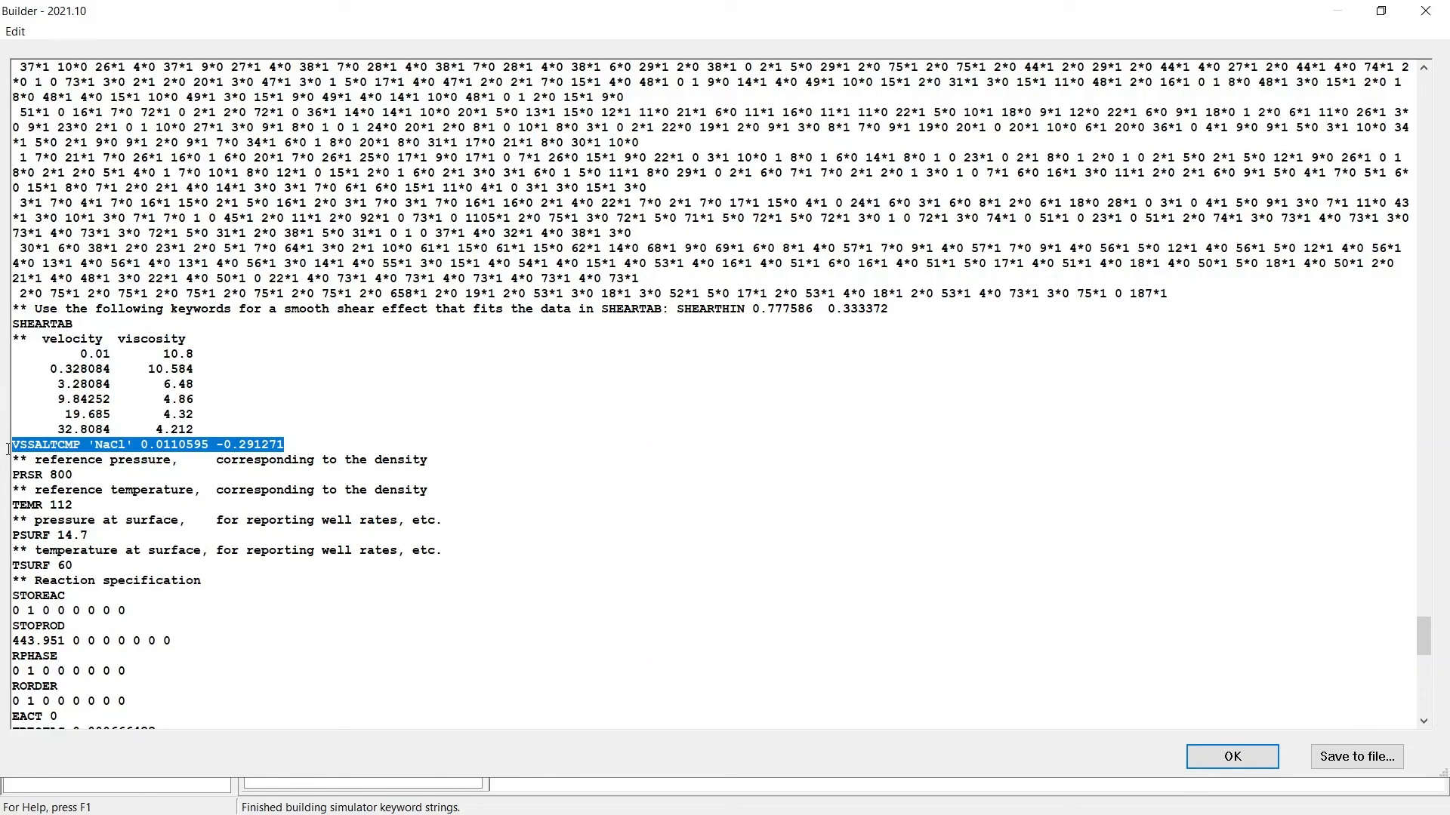
Step: Highlight the reaction specification keywords from STOREAC through FREQFAC, and close the dataset text
left_click(224, 444)
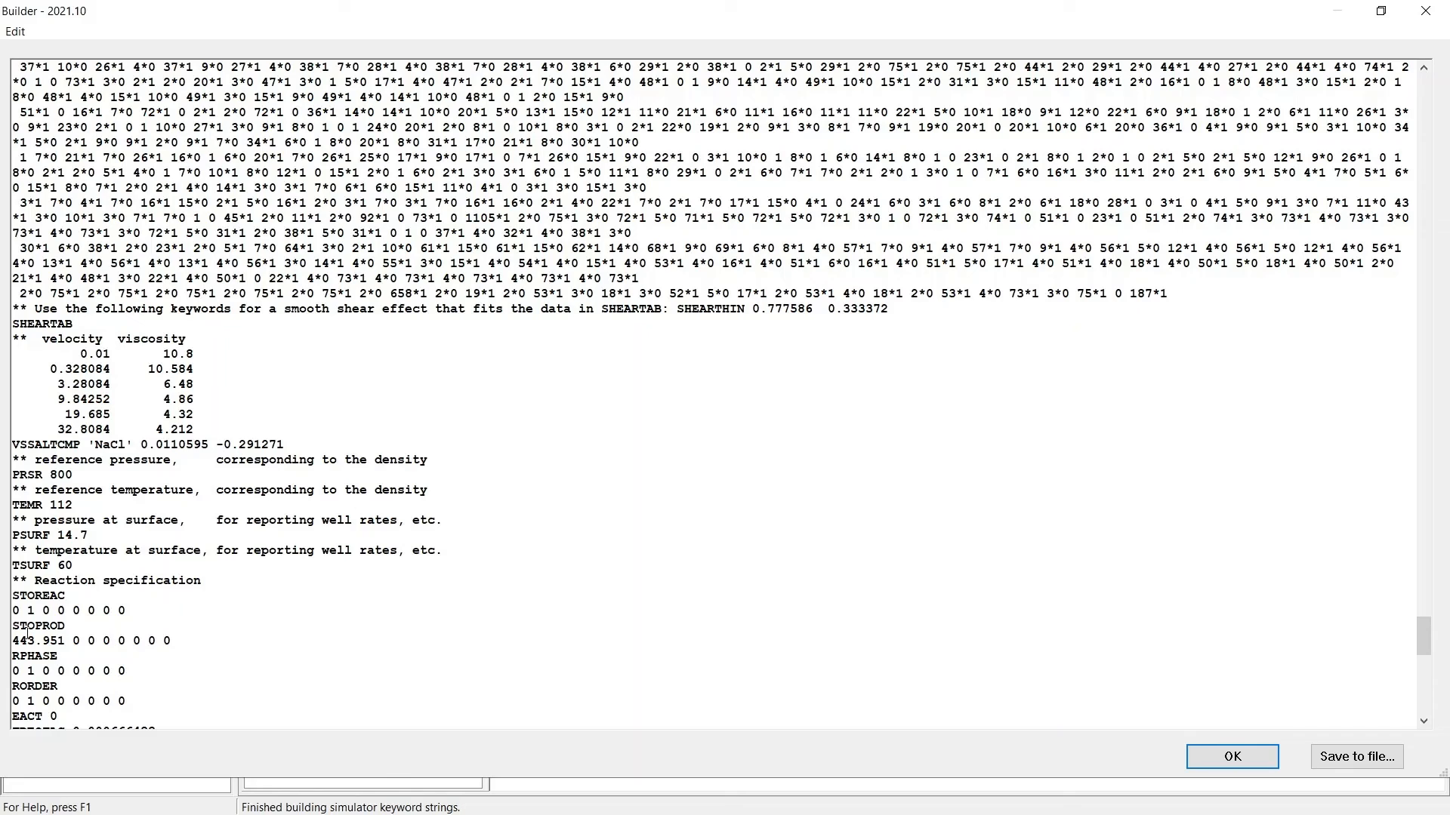
left_click_drag(16, 597, 189, 699)
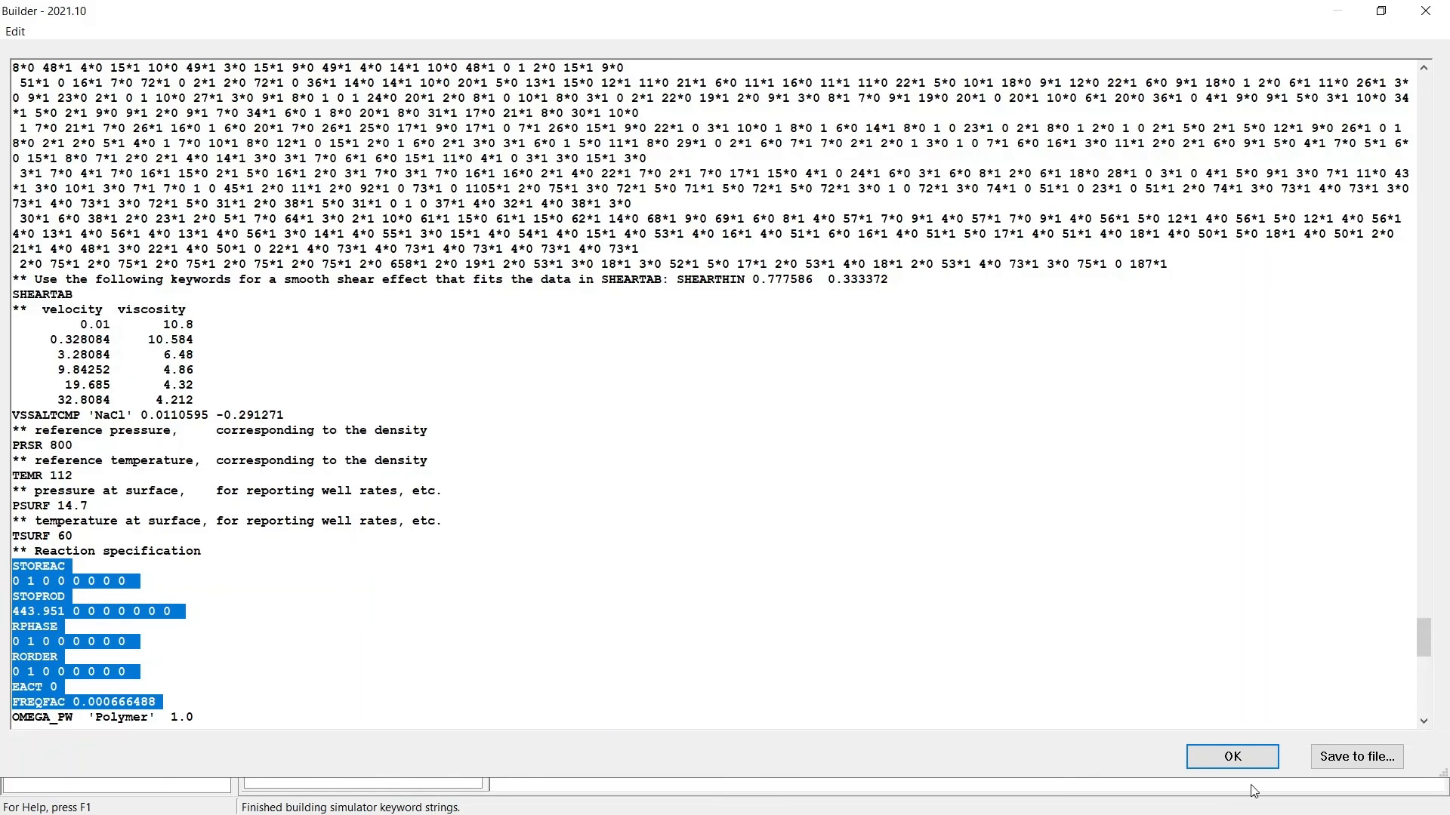
left_click(1252, 759)
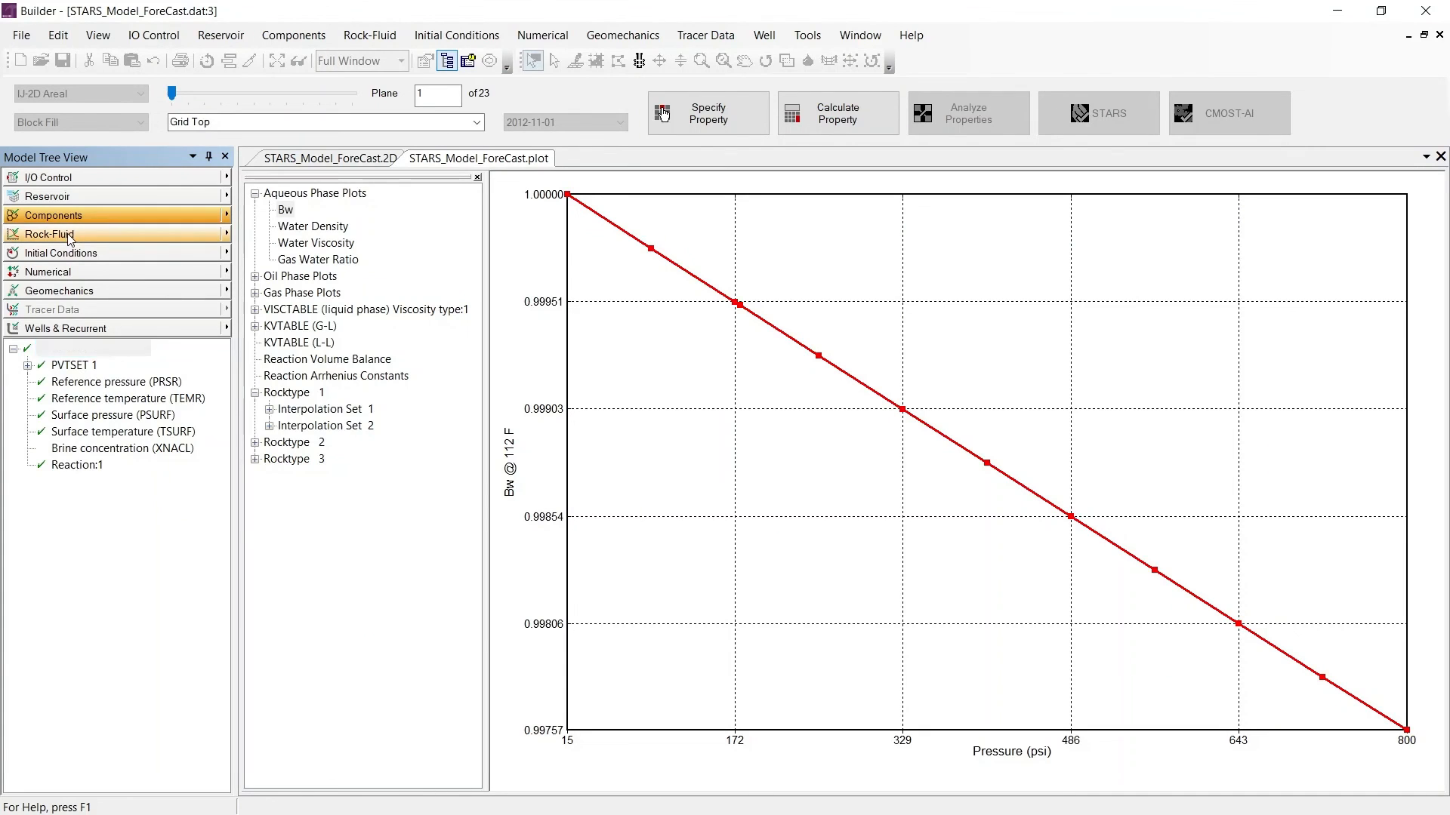
Step: Display the Rock-Fluid section of the model and expand Rocktype 2 and Rocktype 3 to list their interpolation sets
left_click(68, 237)
left_click(14, 366)
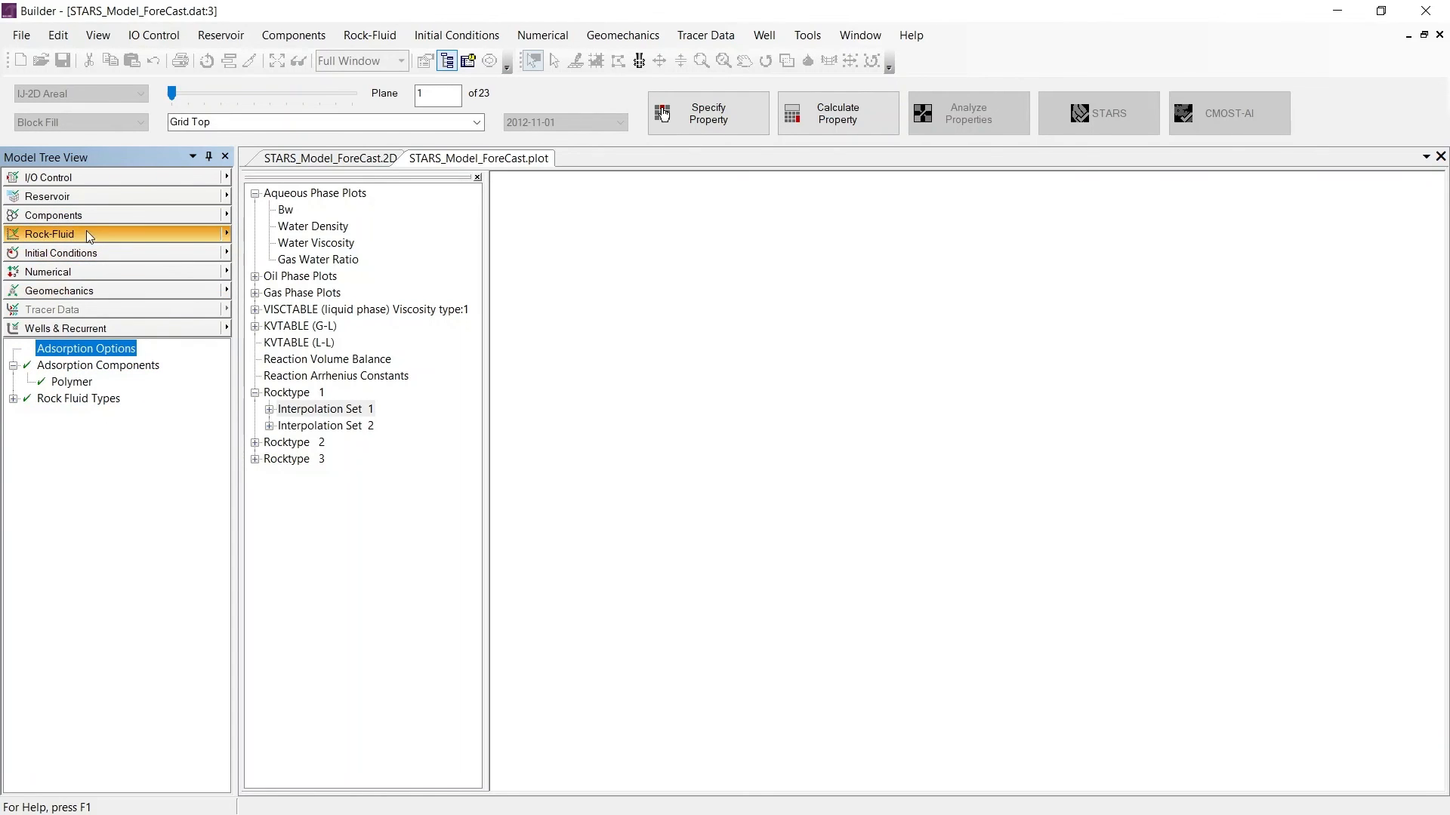
left_click(255, 442)
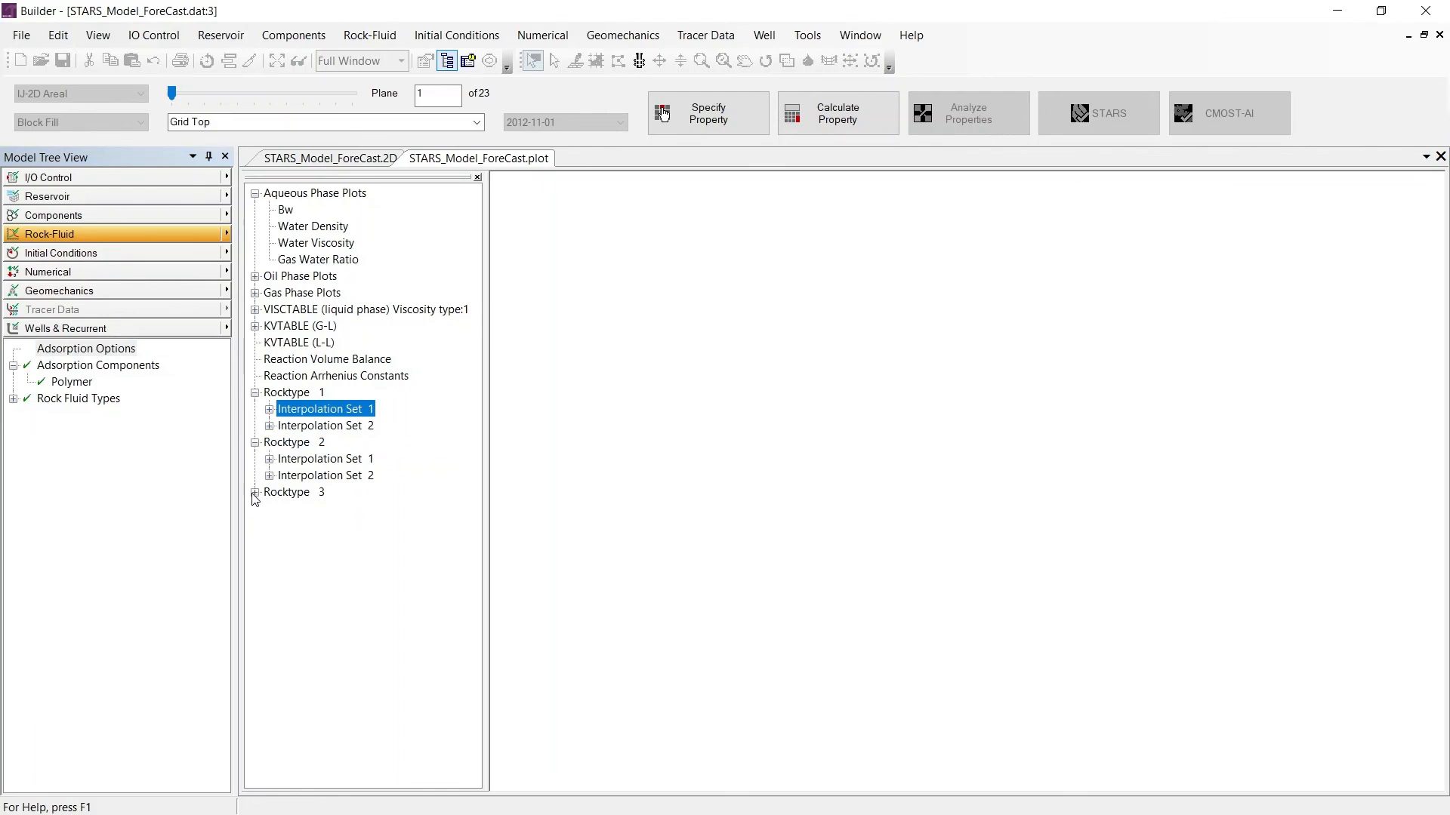
left_click(256, 493)
Step: Compare the water-oil relative permeability curves in Rock Fluid Diagnostics with interpolation set 2 hidden and shown, and close the diagnostics
left_click(228, 235)
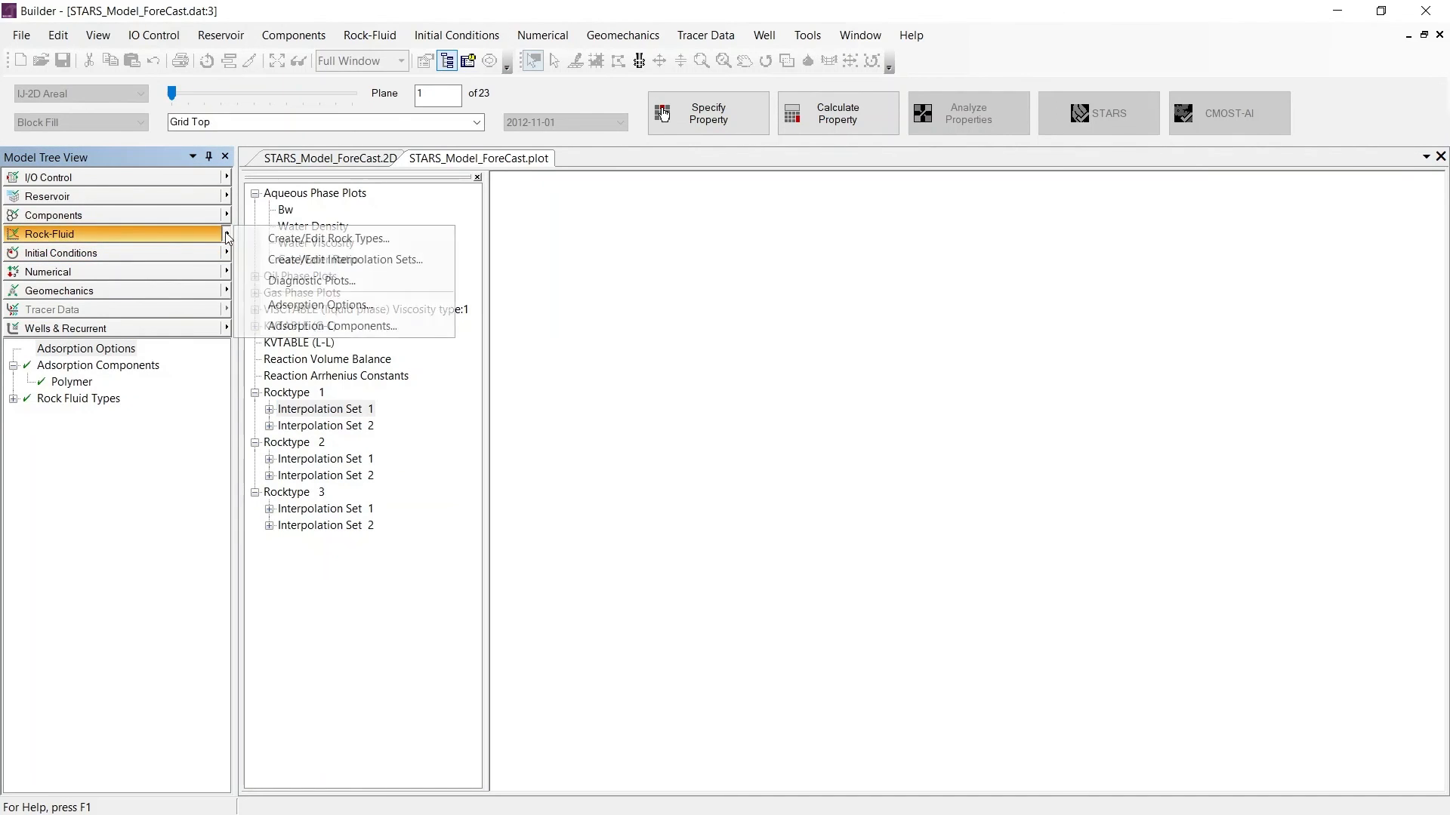
left_click(370, 281)
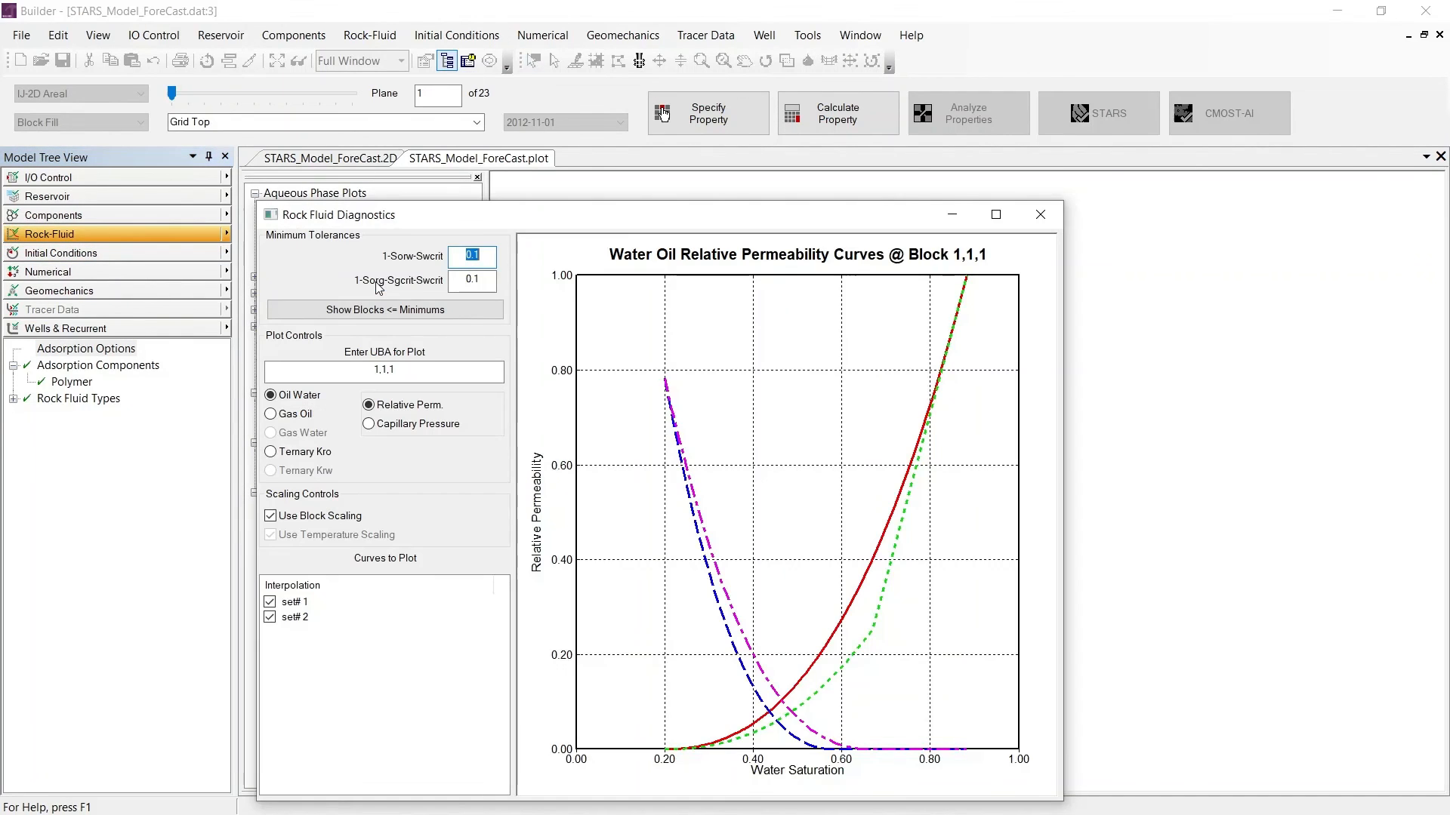
left_click(271, 618)
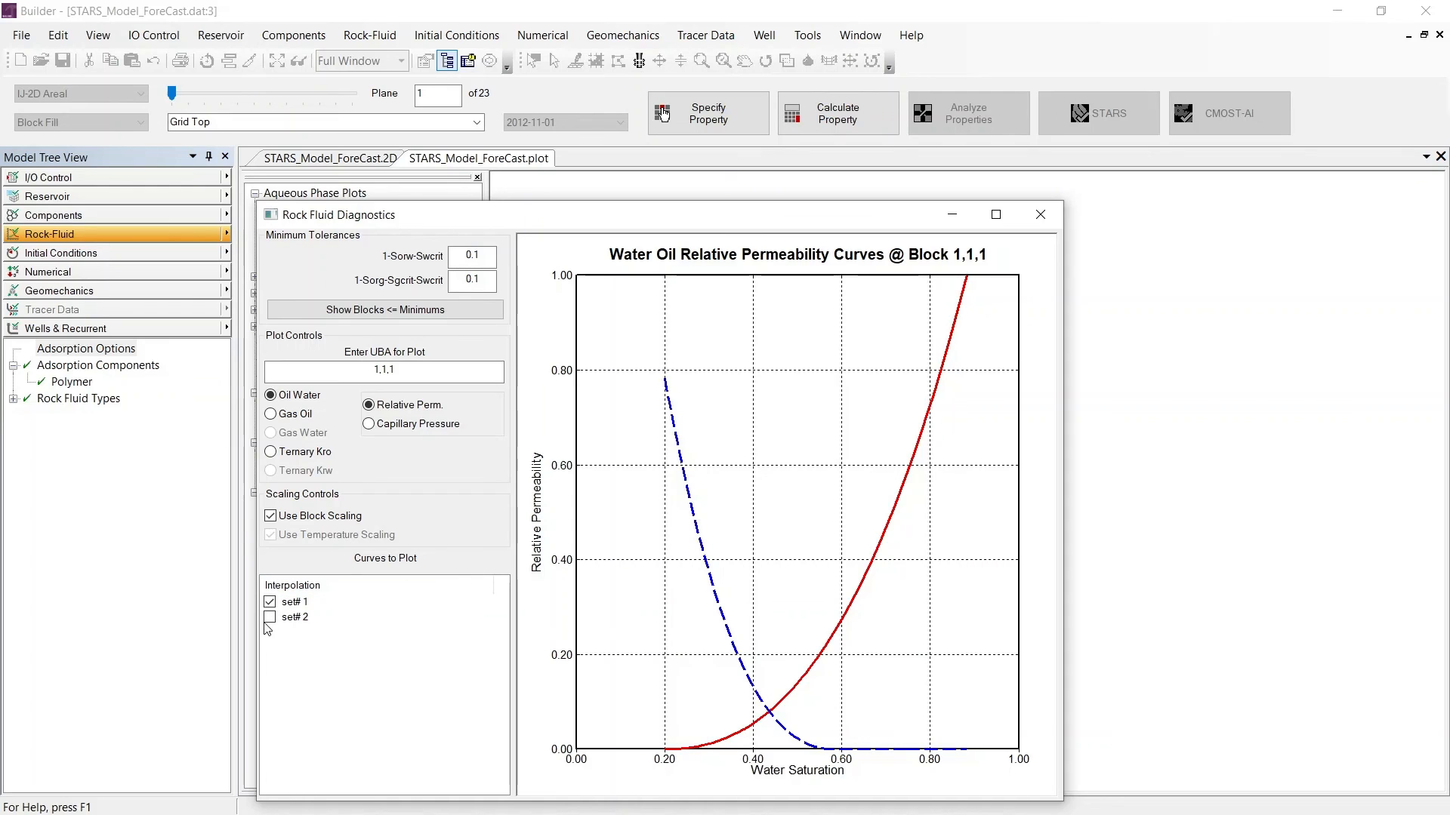
left_click(266, 623)
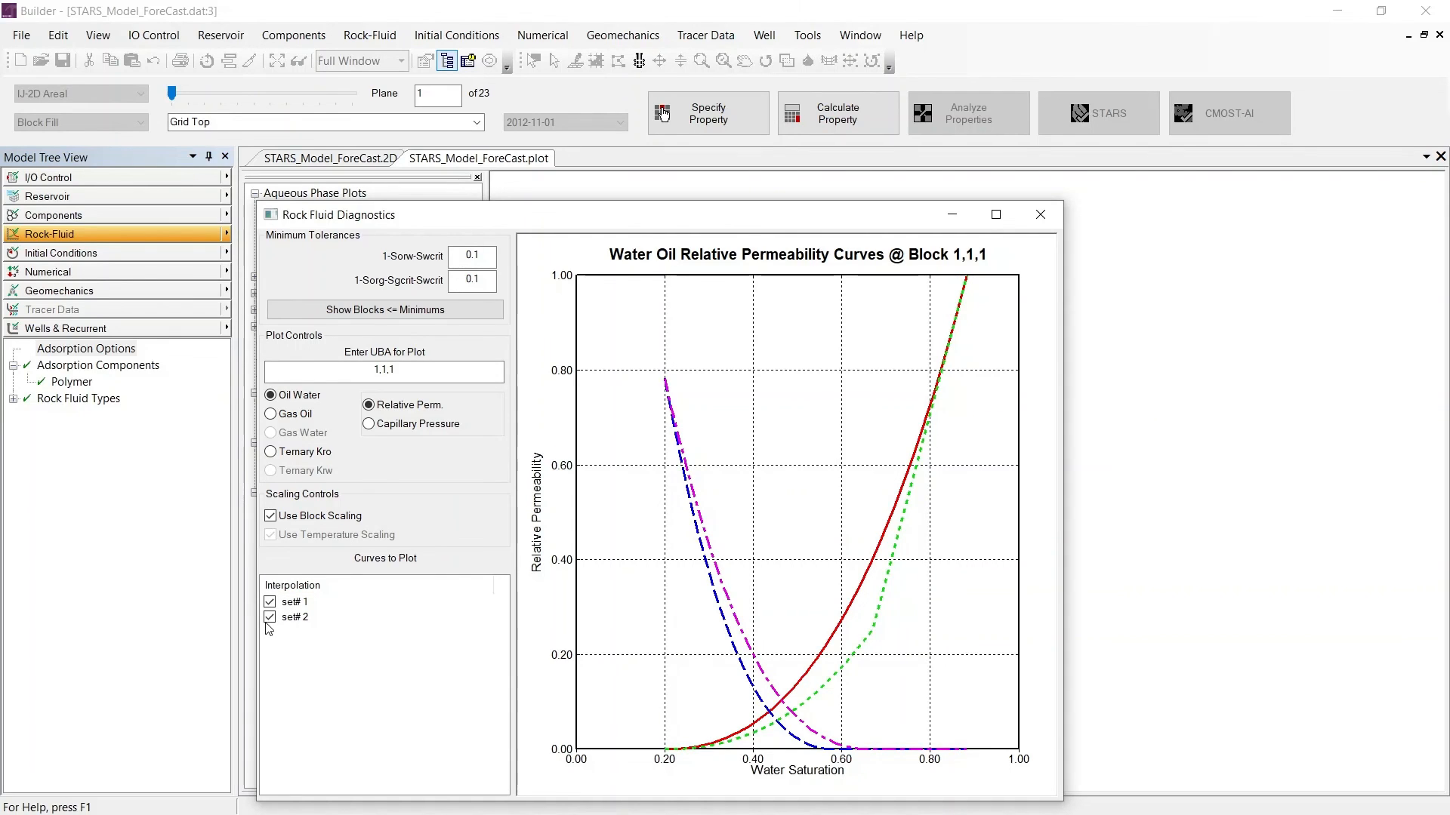
left_click(268, 627)
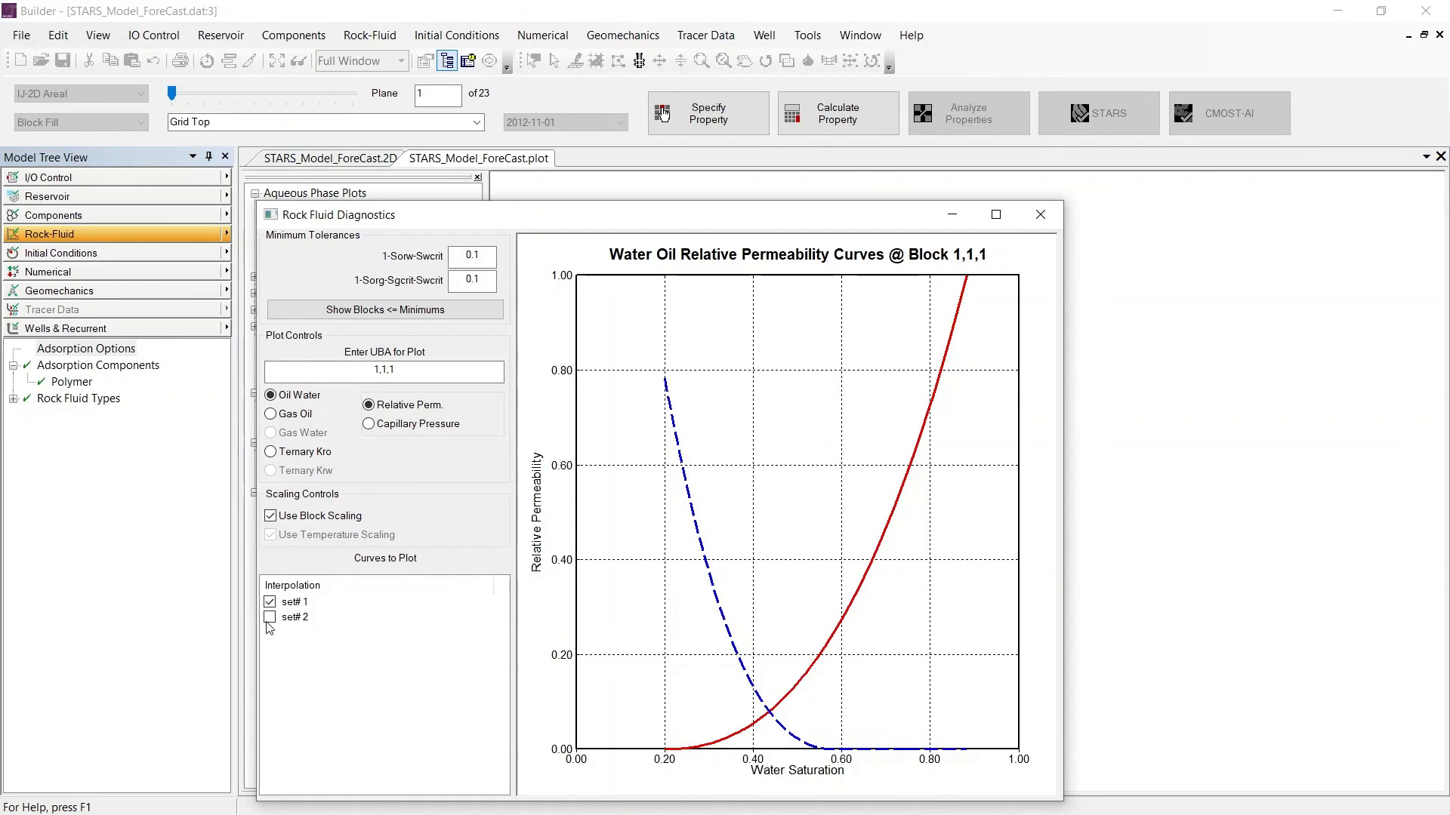
left_click(269, 627)
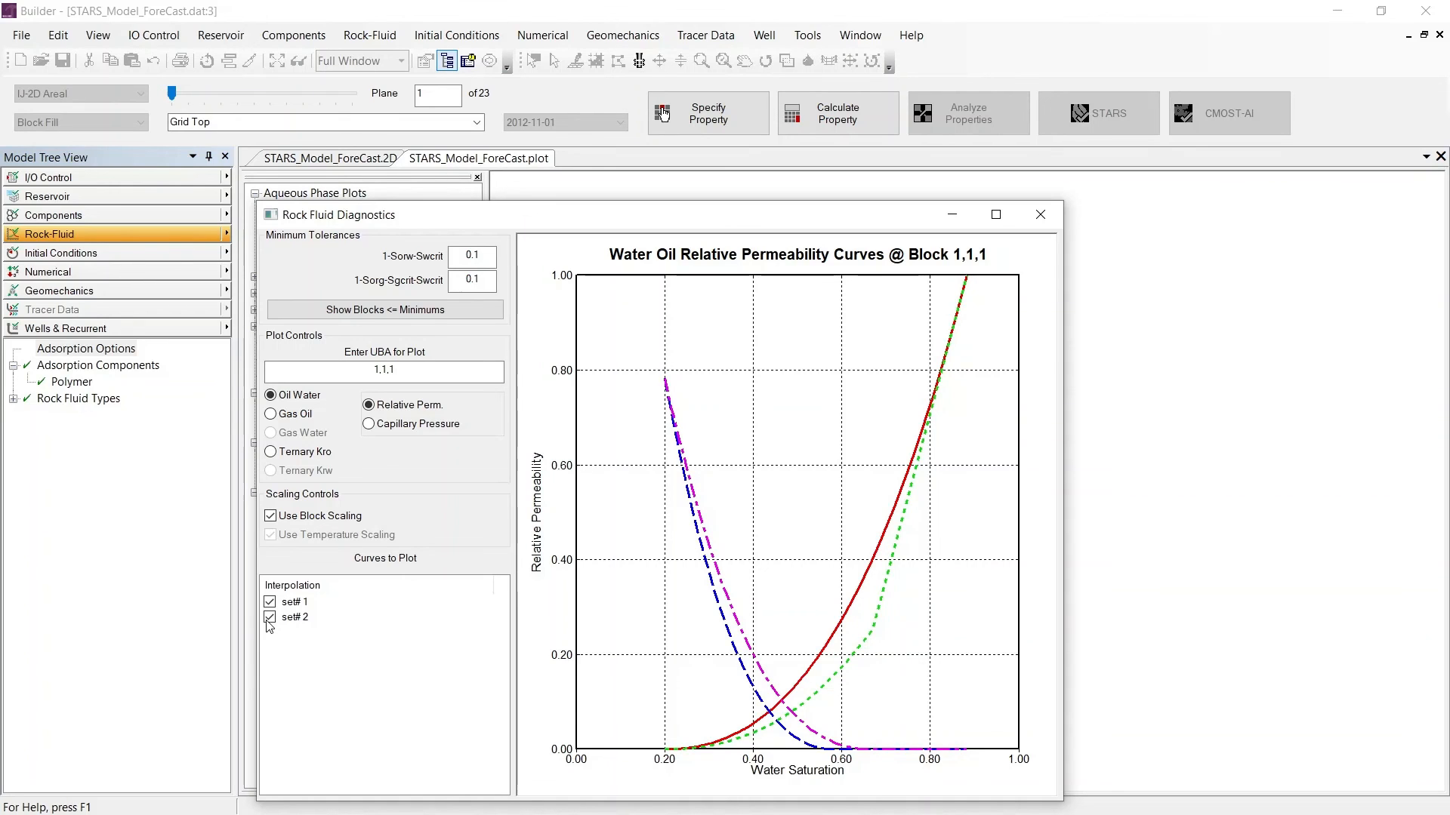
left_click(1040, 216)
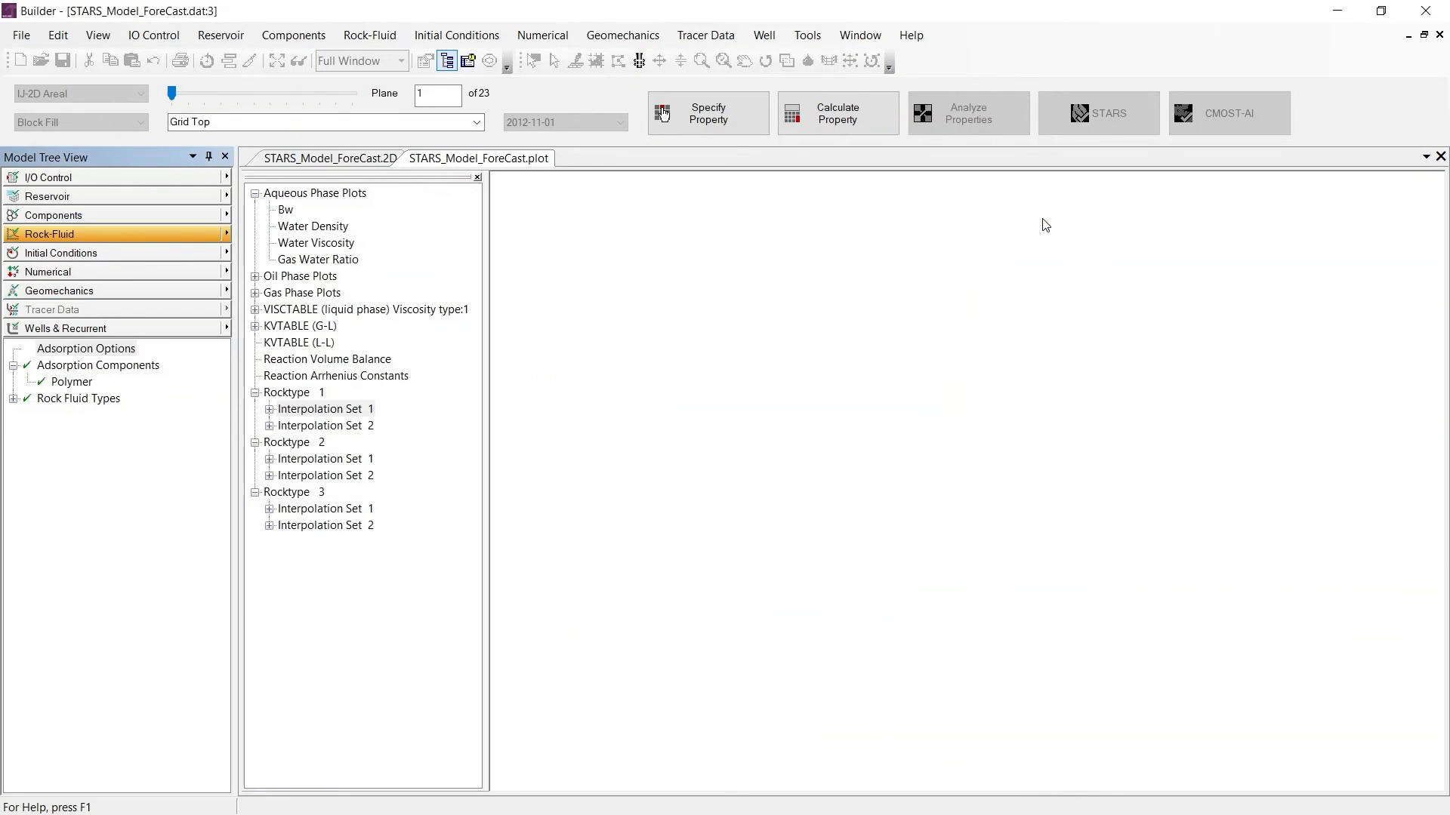
Step: Save the dataset under the new name STARS_Model_ForeCast_Polymer.dat in the same folder
left_click(21, 35)
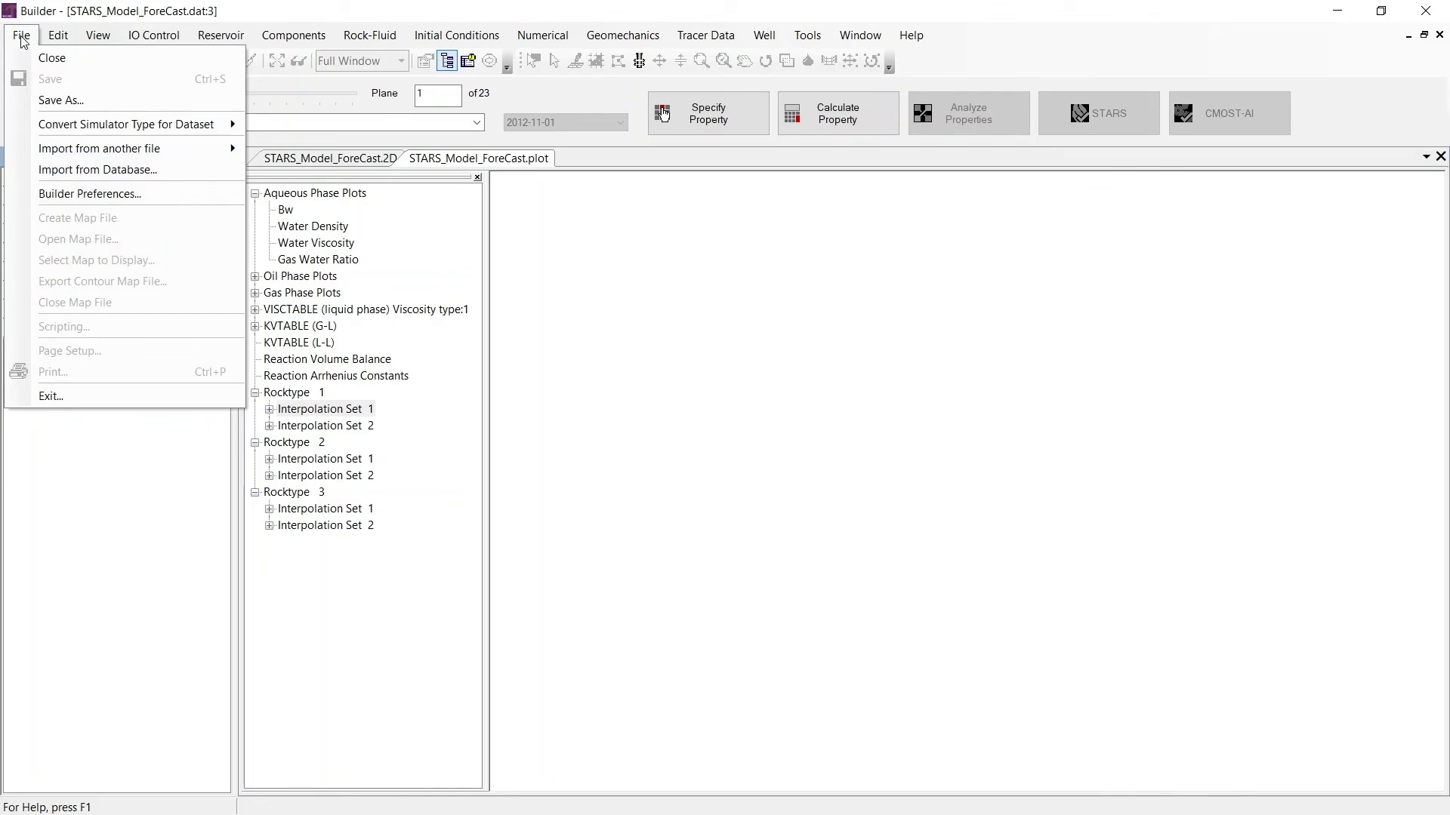
left_click(105, 99)
left_click(800, 289)
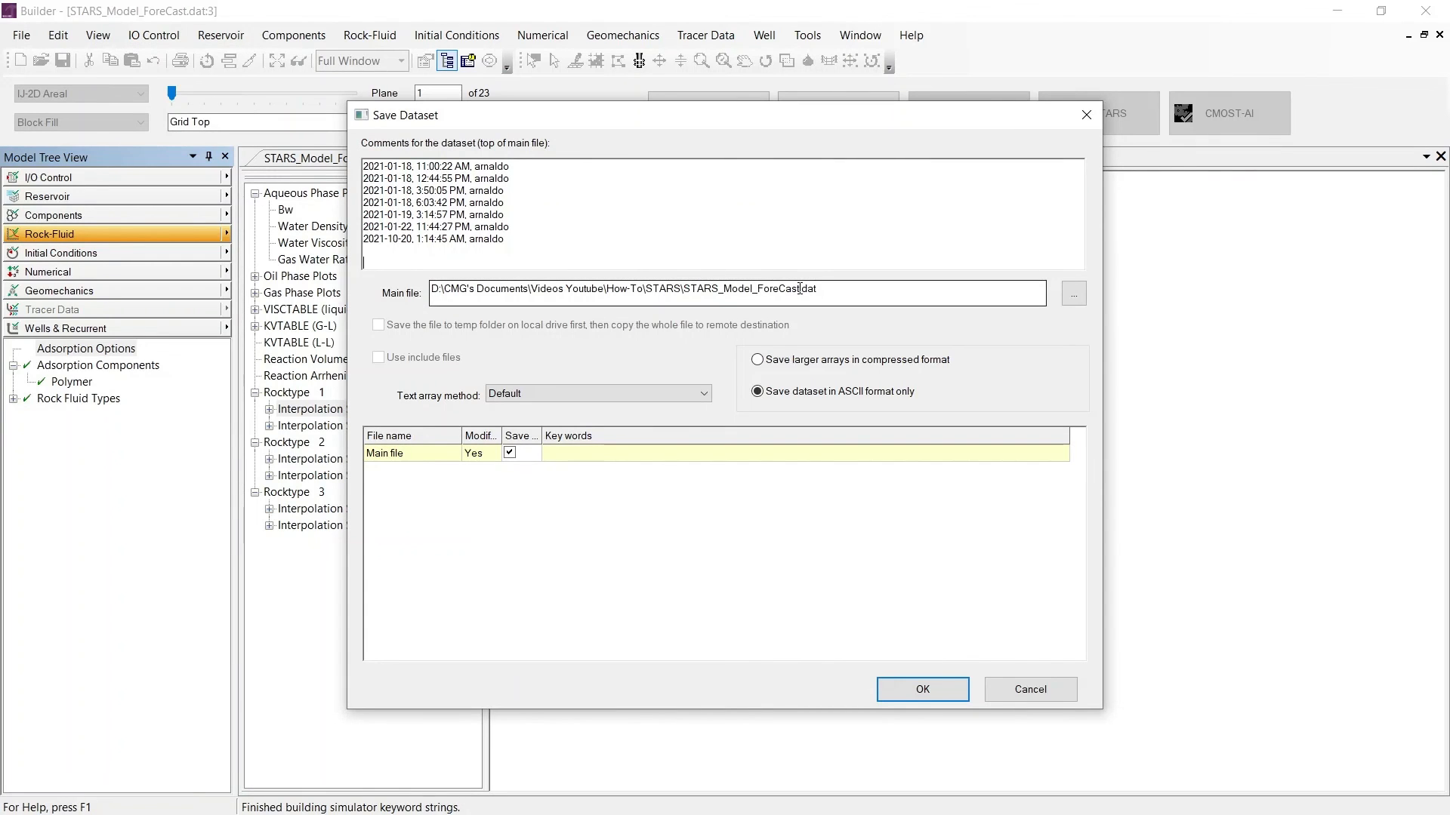
type("_Pol")
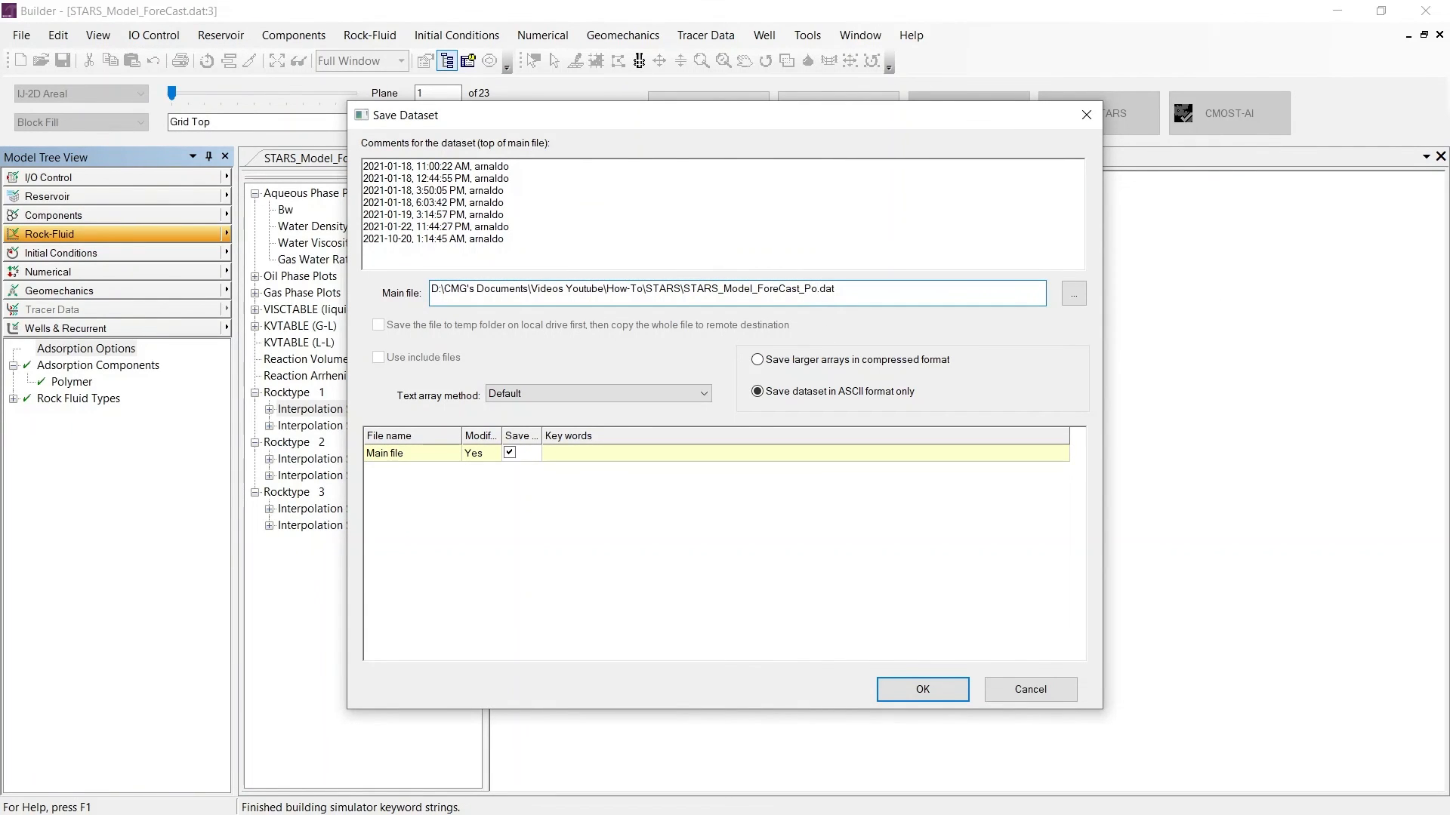
type("ymer")
left_click(923, 689)
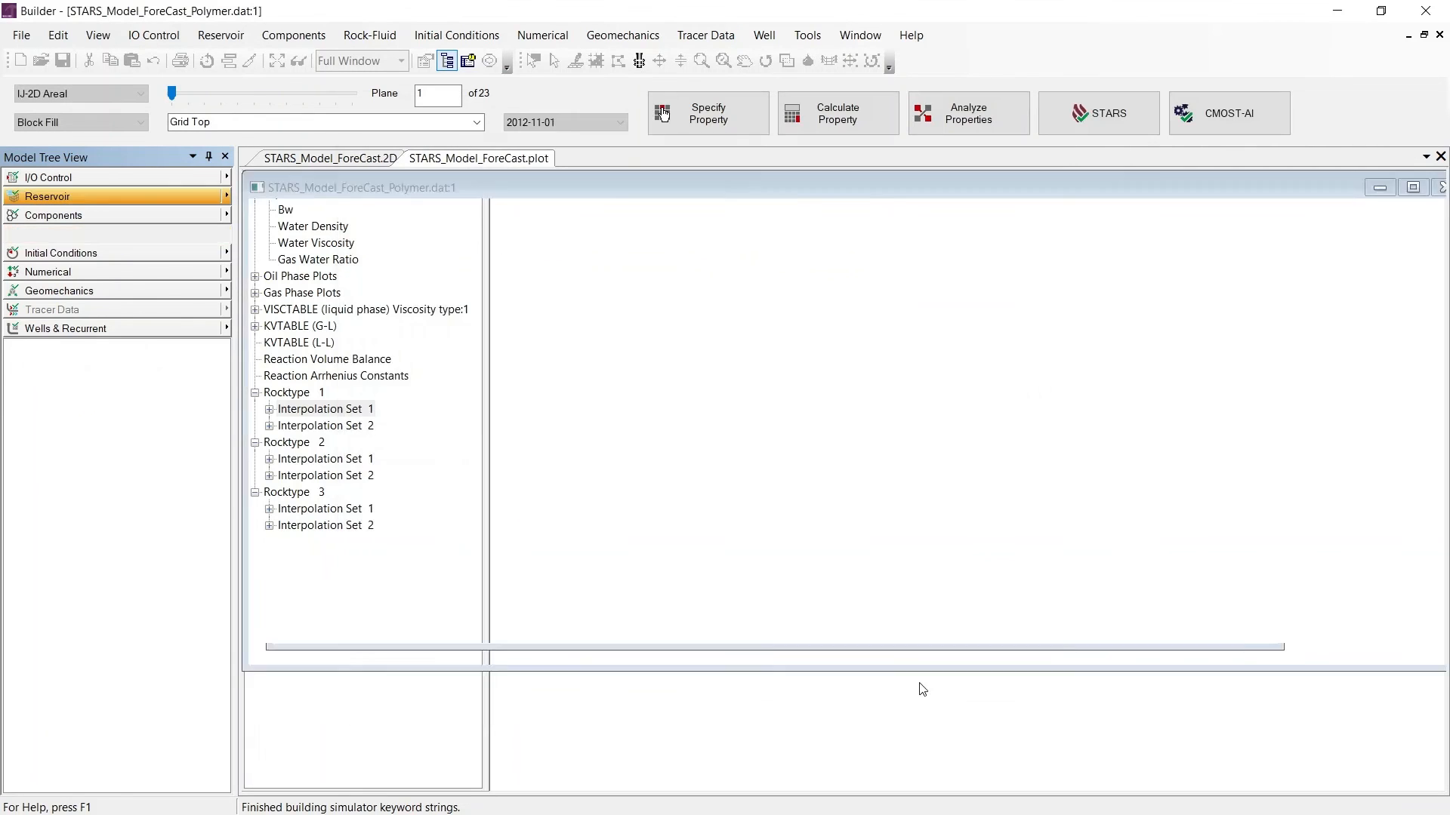